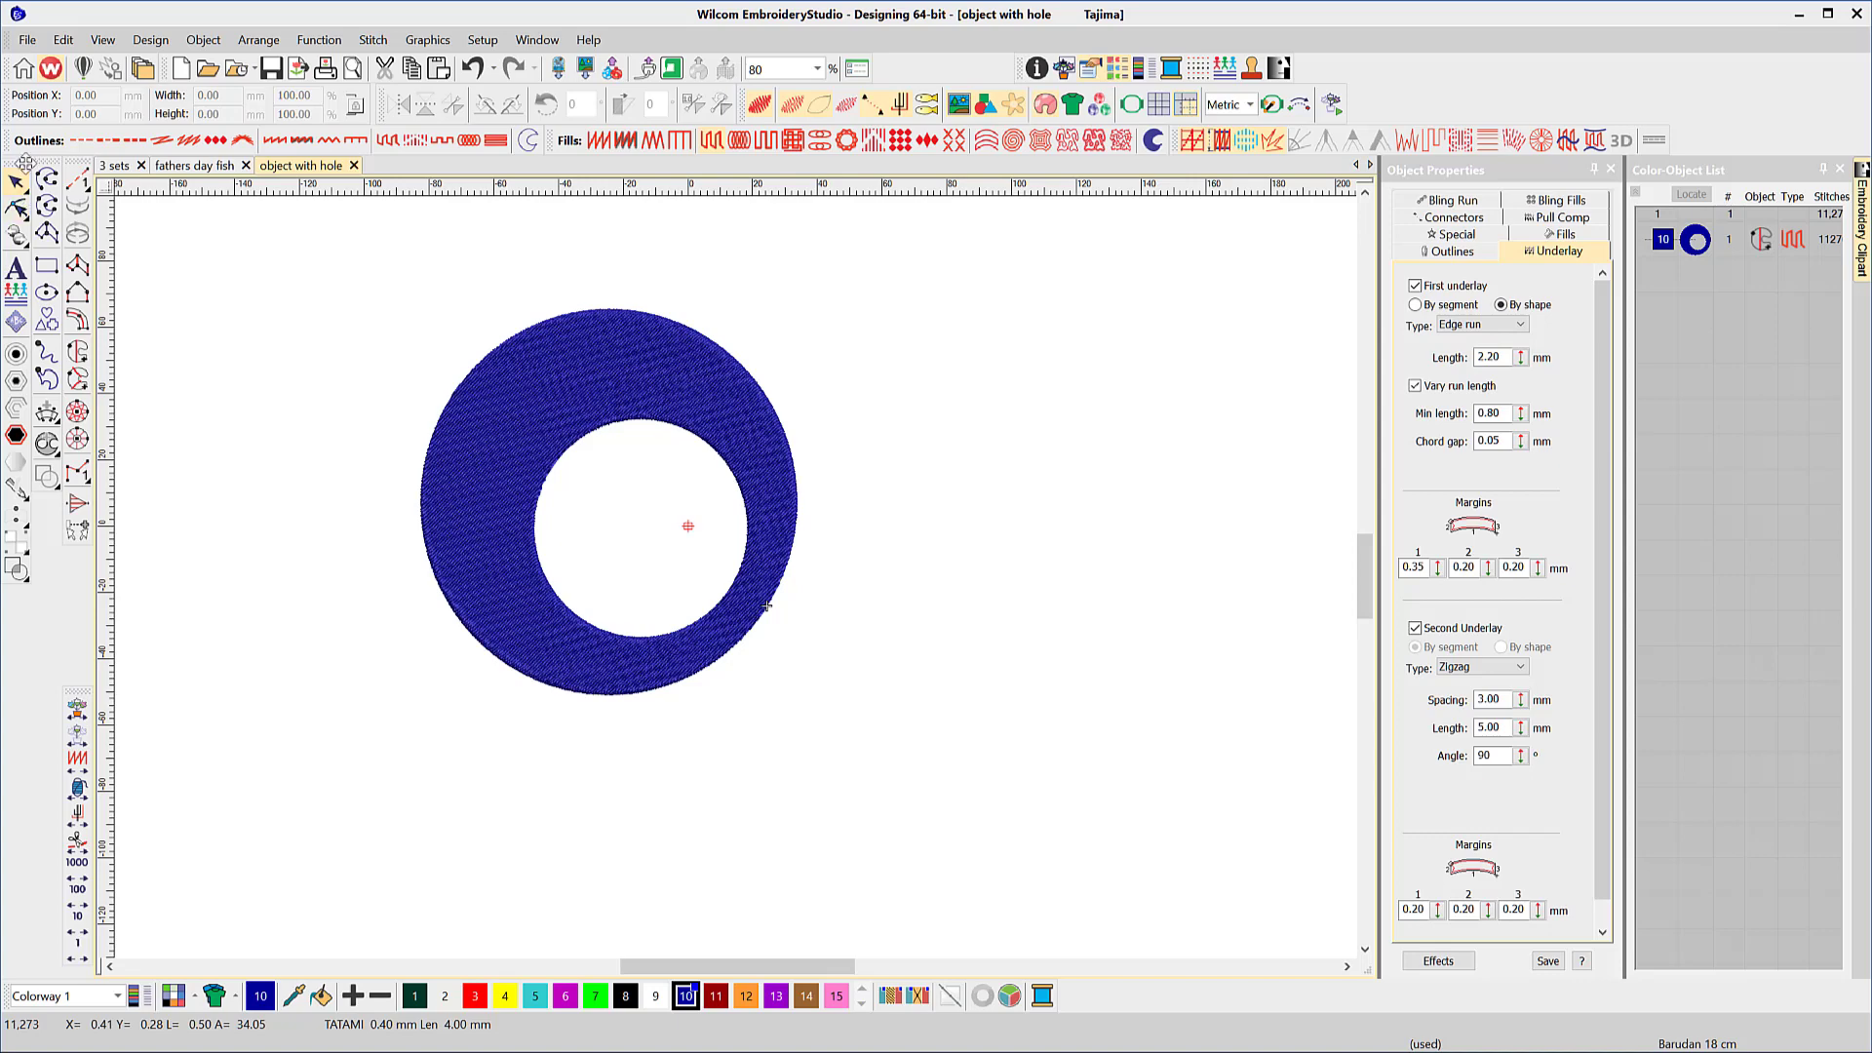
Add 0 mm-spacing Satin Column C offsets around the blue ring's outer edge and its hole.
drag(24, 161, 196, 226)
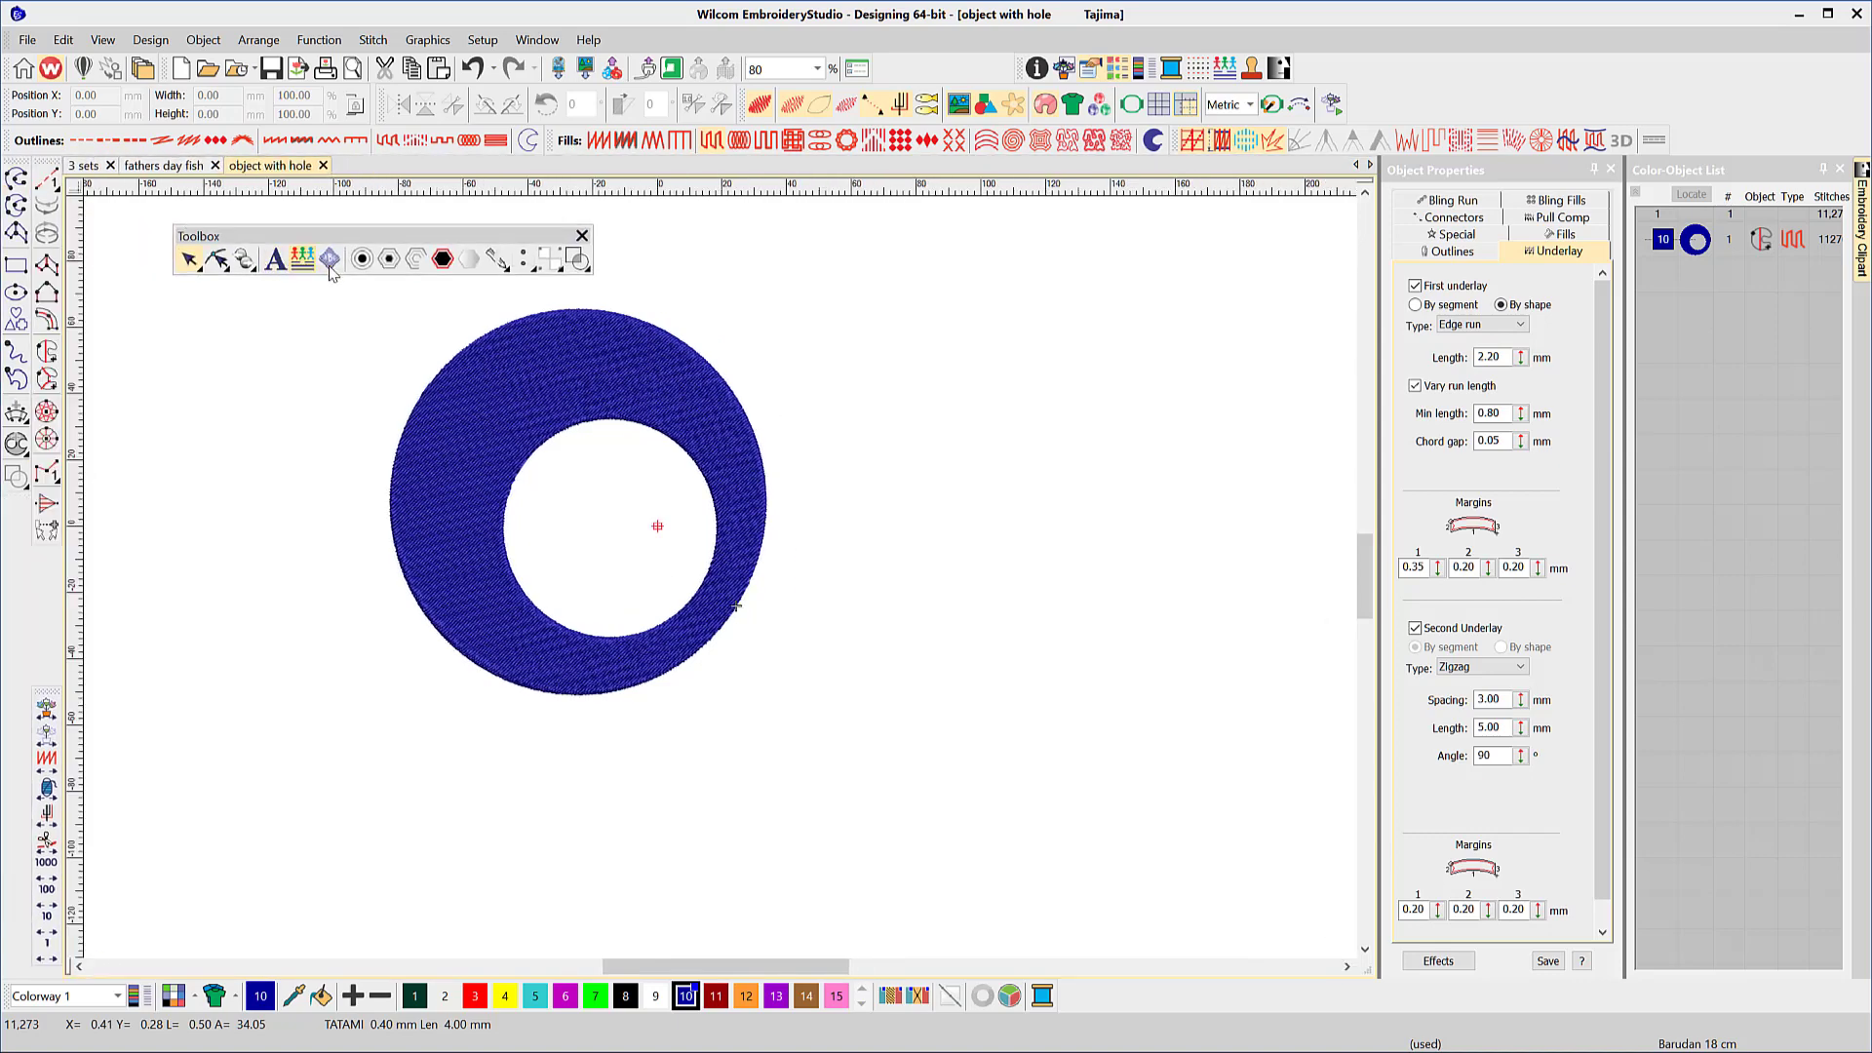
click(604, 361)
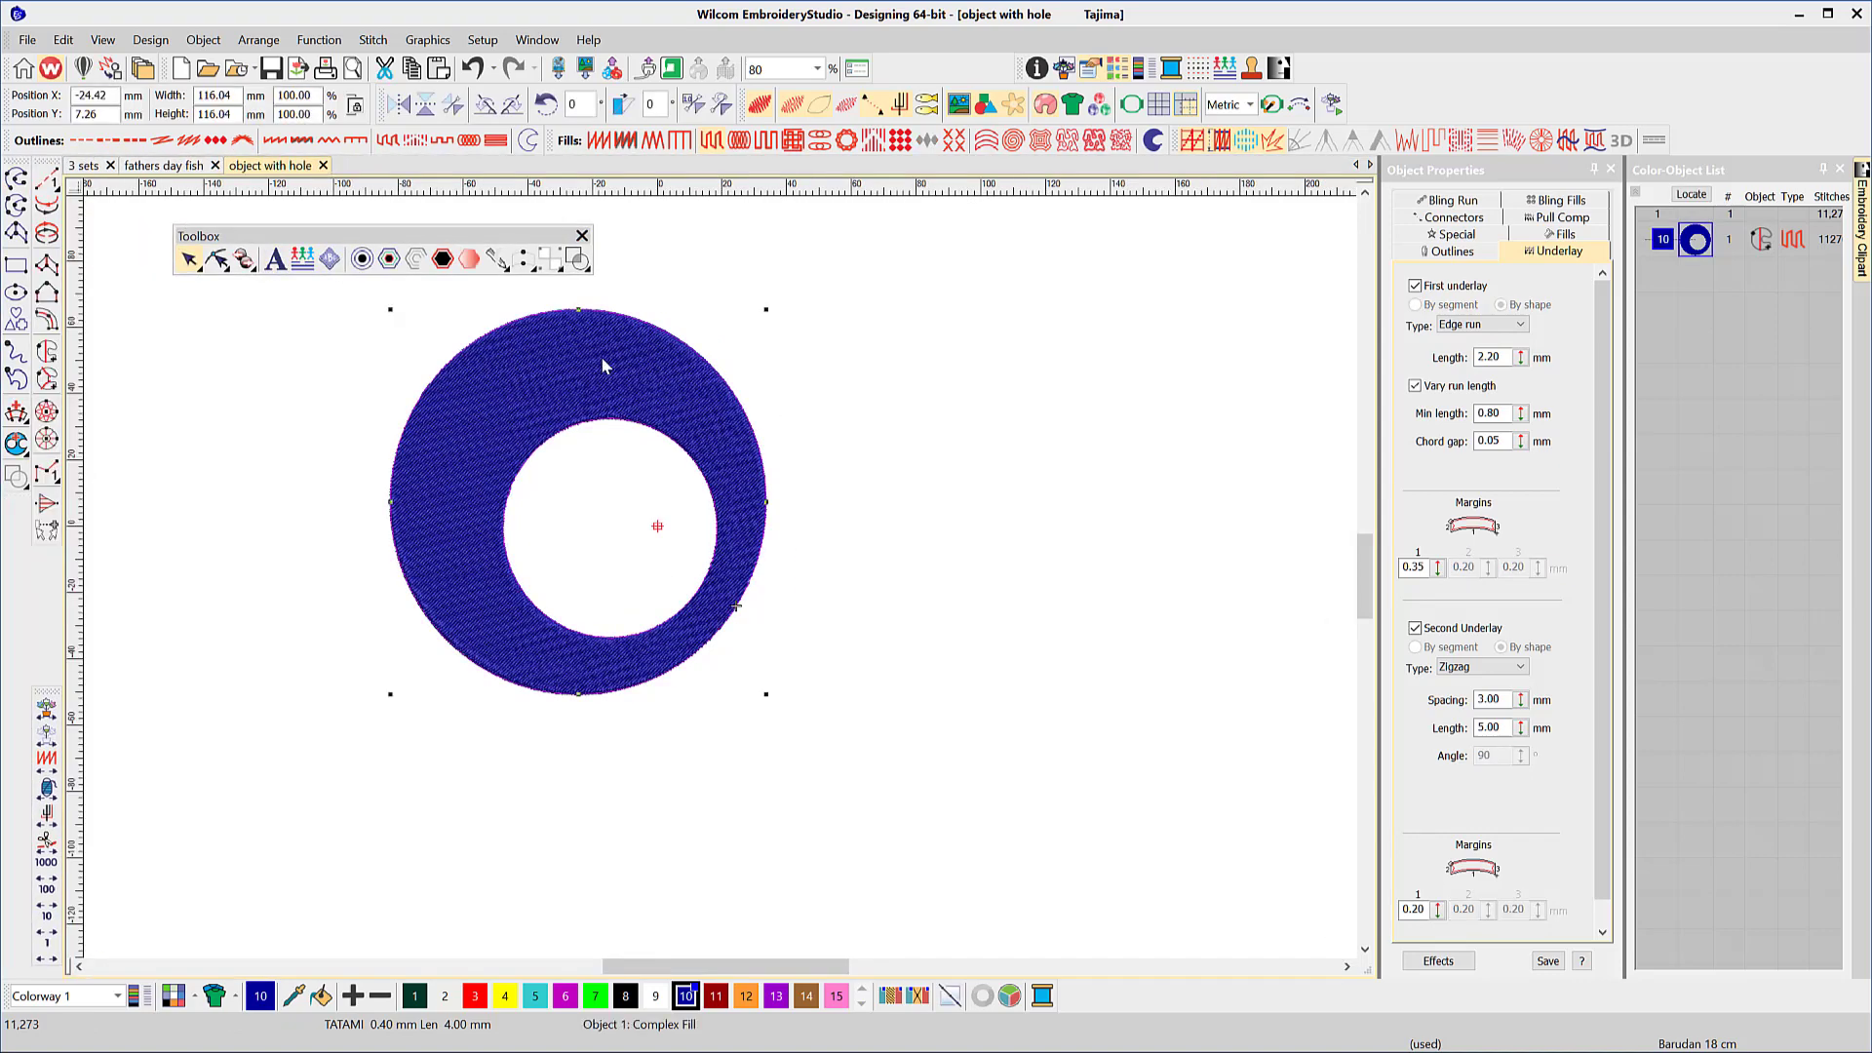
click(363, 261)
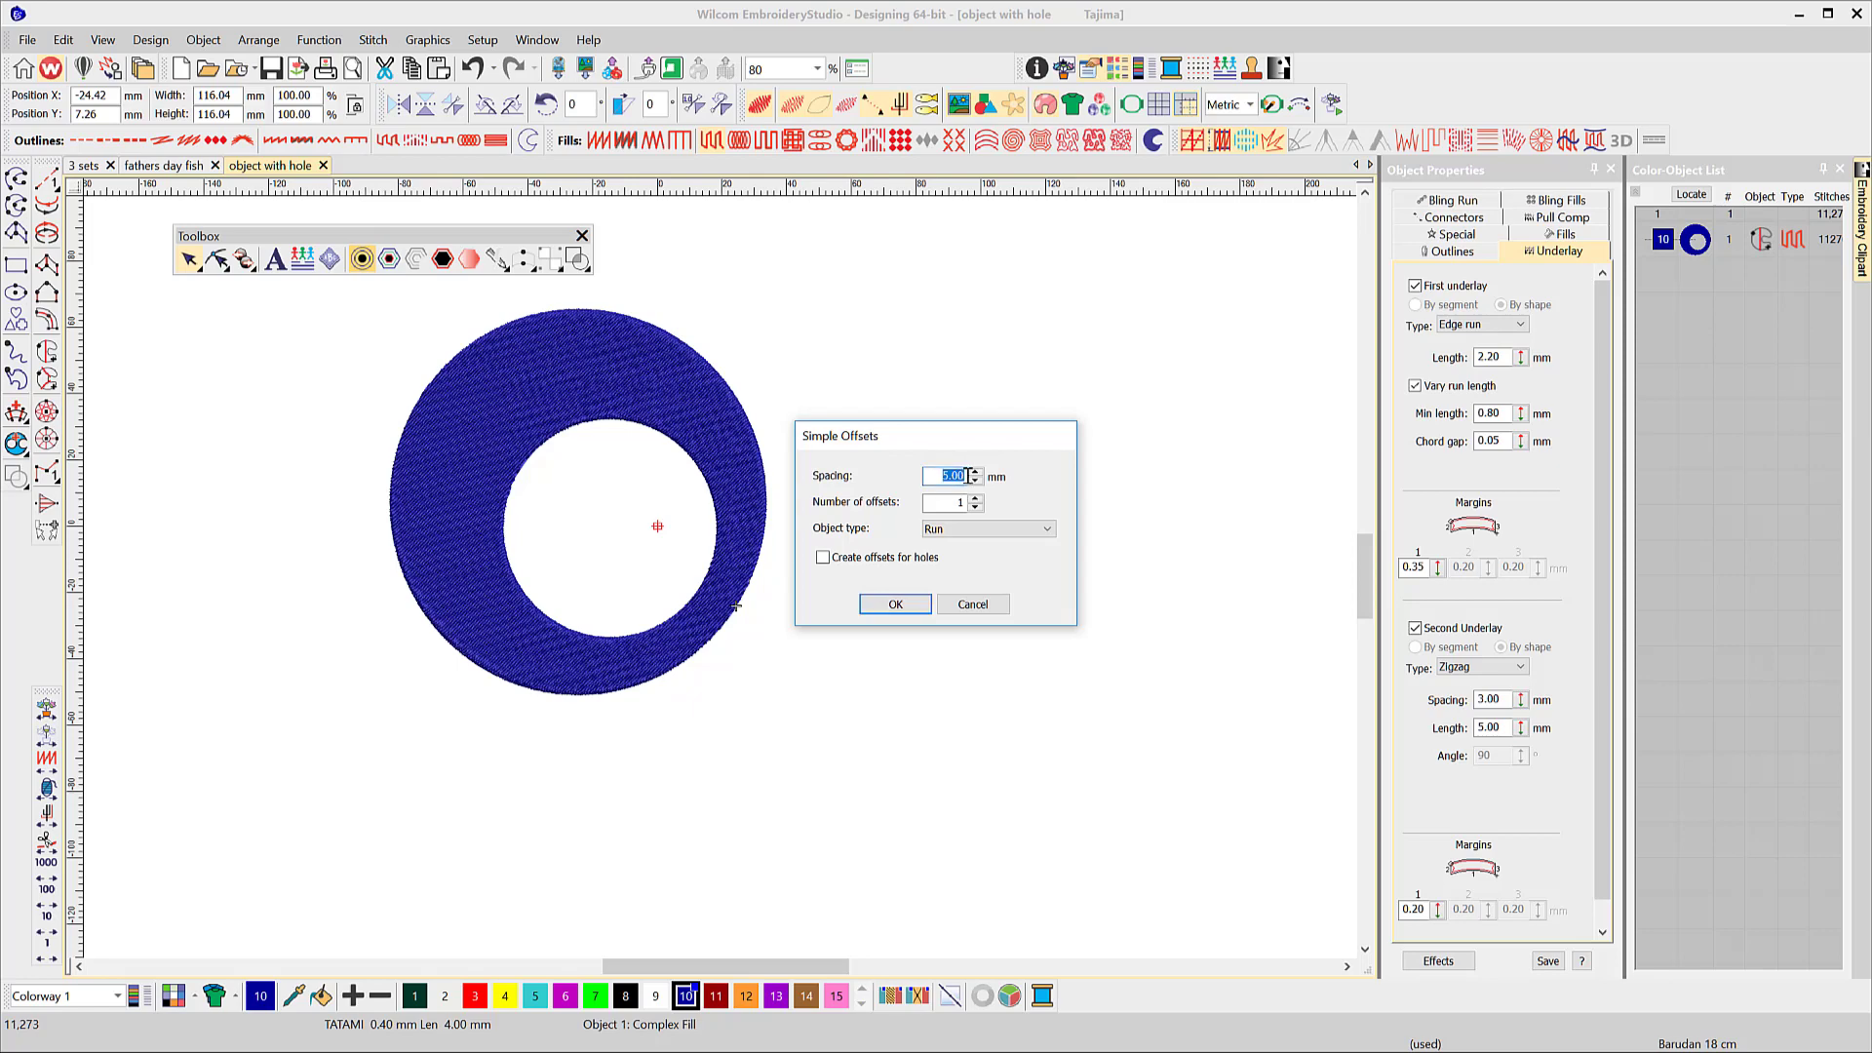
text(0)
click(1047, 532)
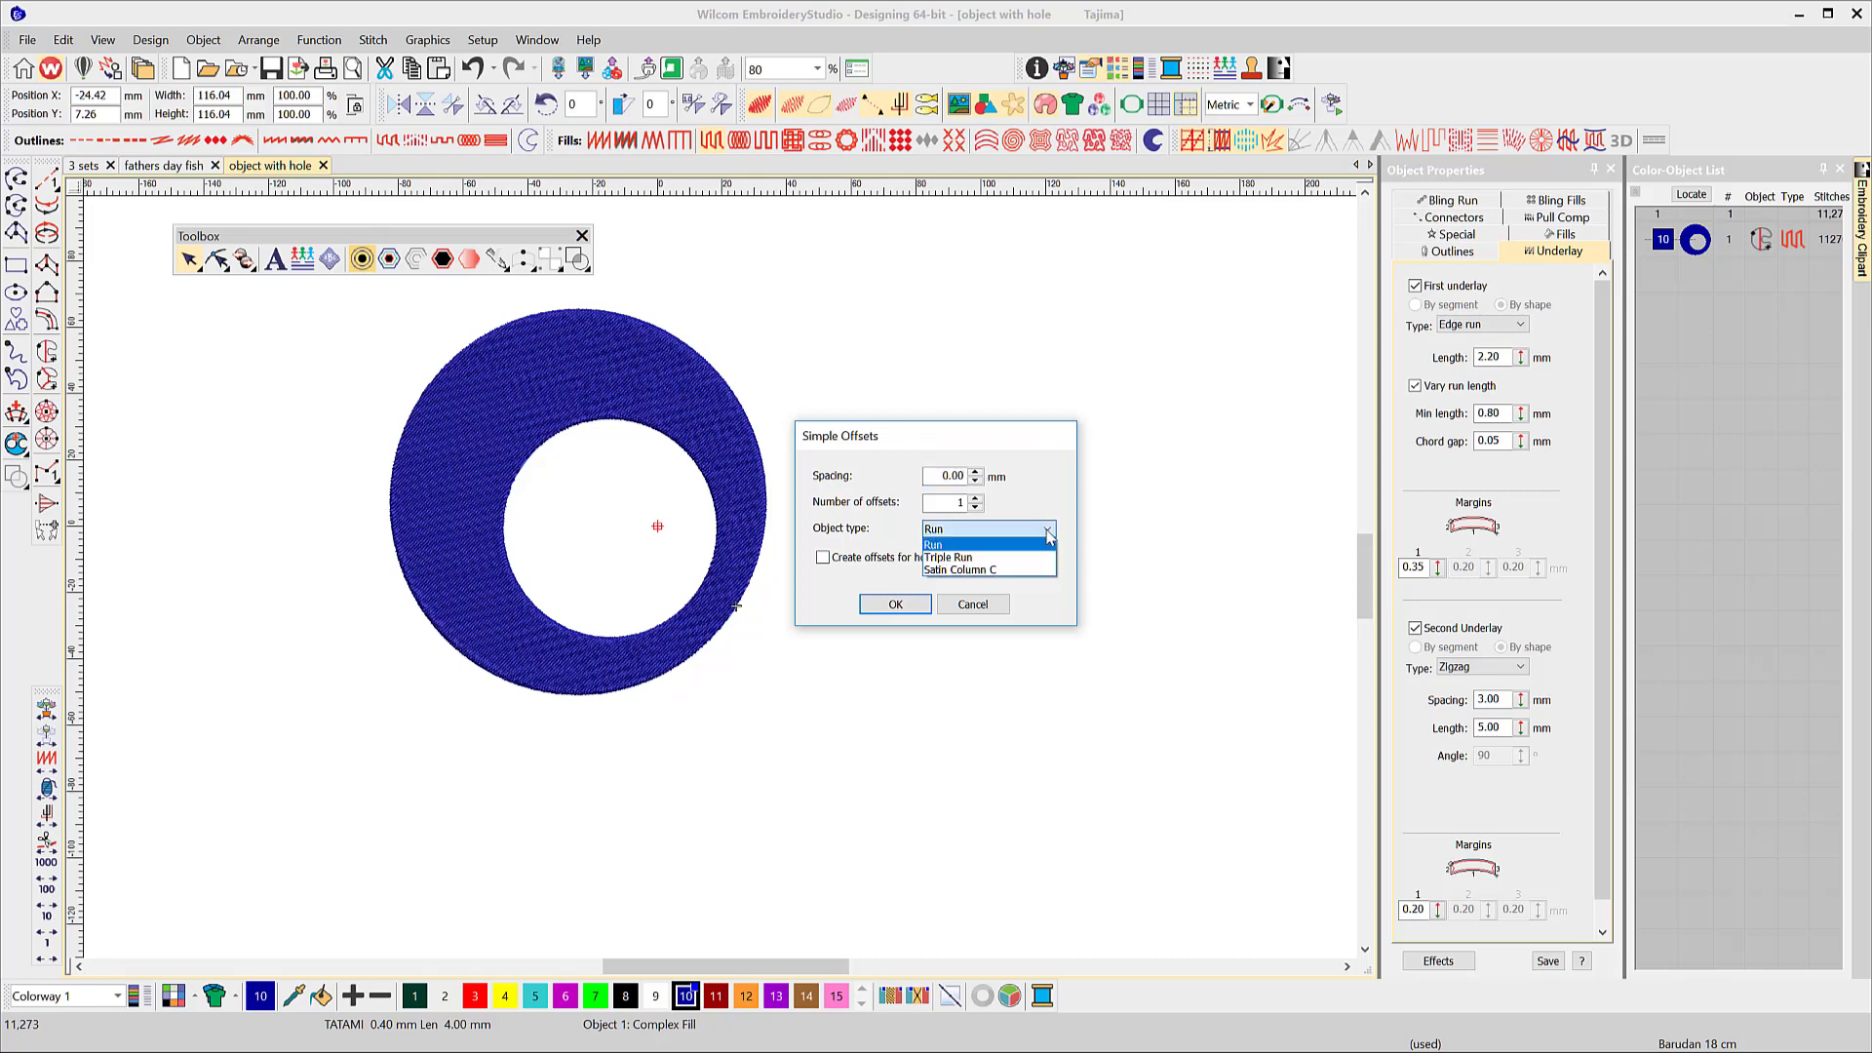
click(965, 569)
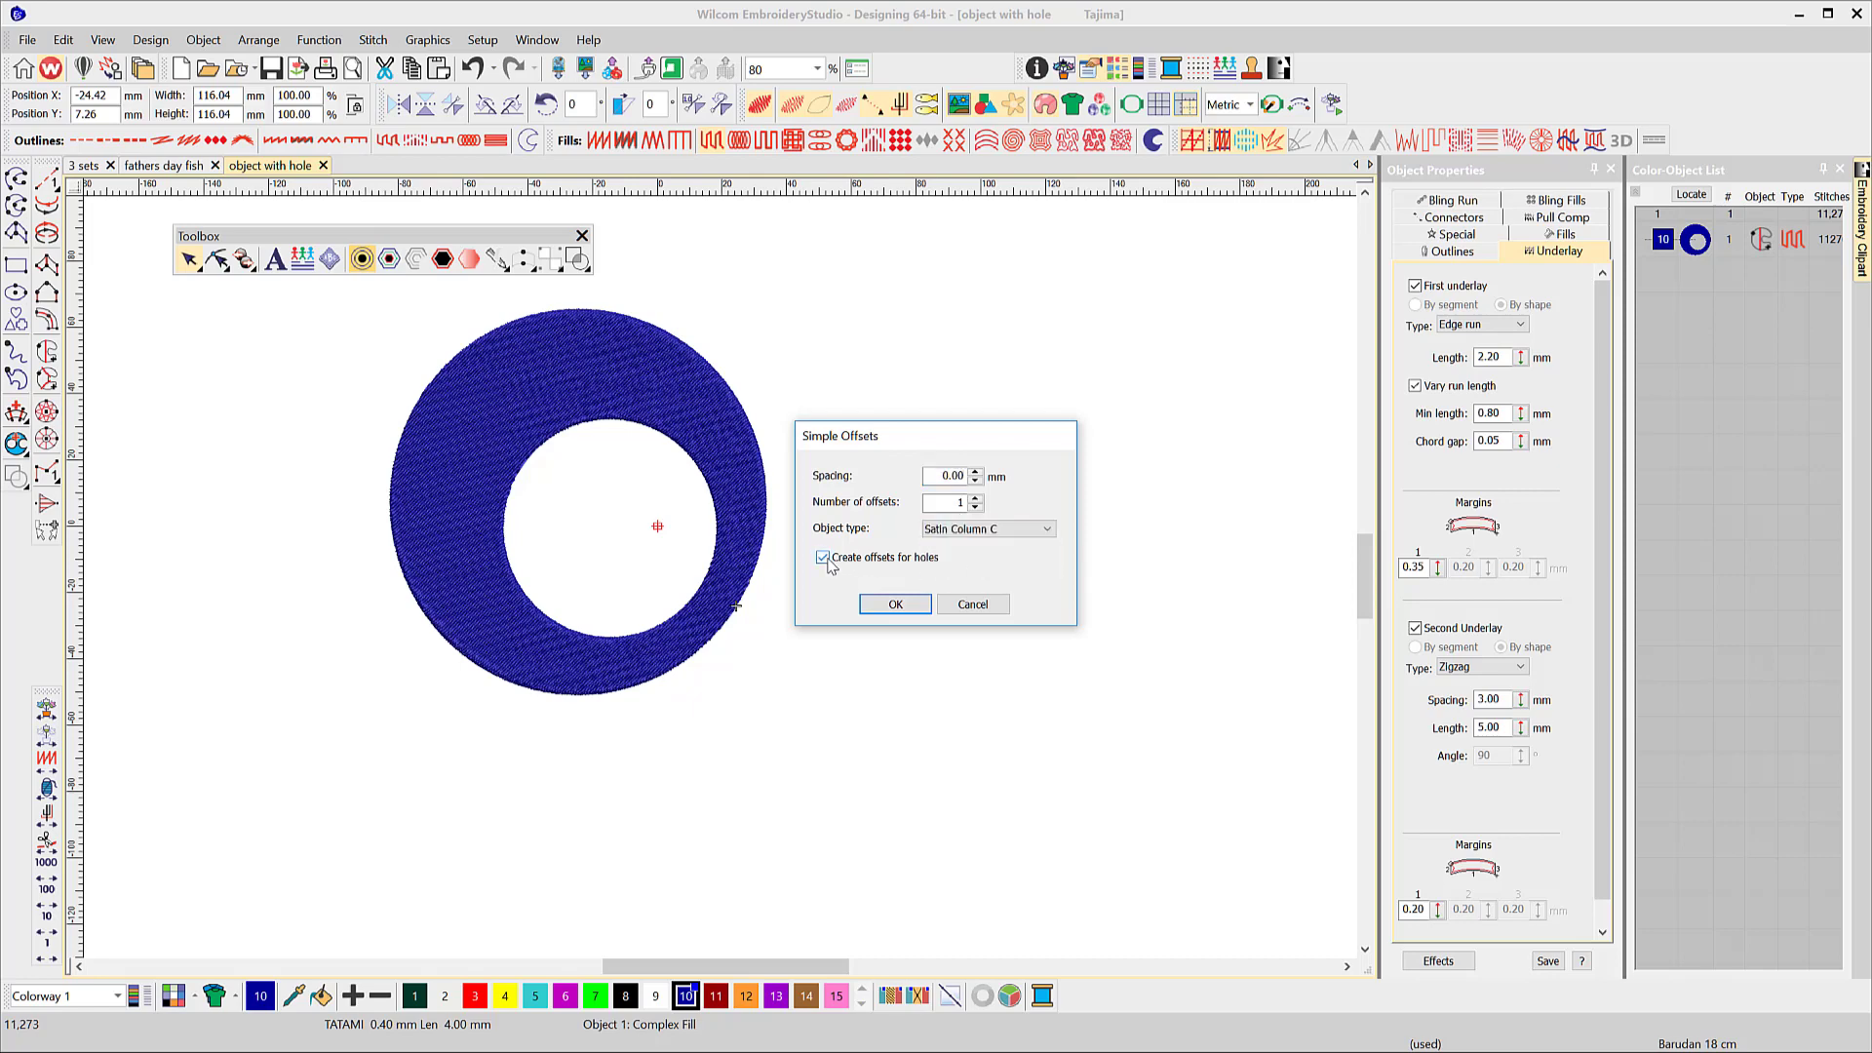
click(894, 604)
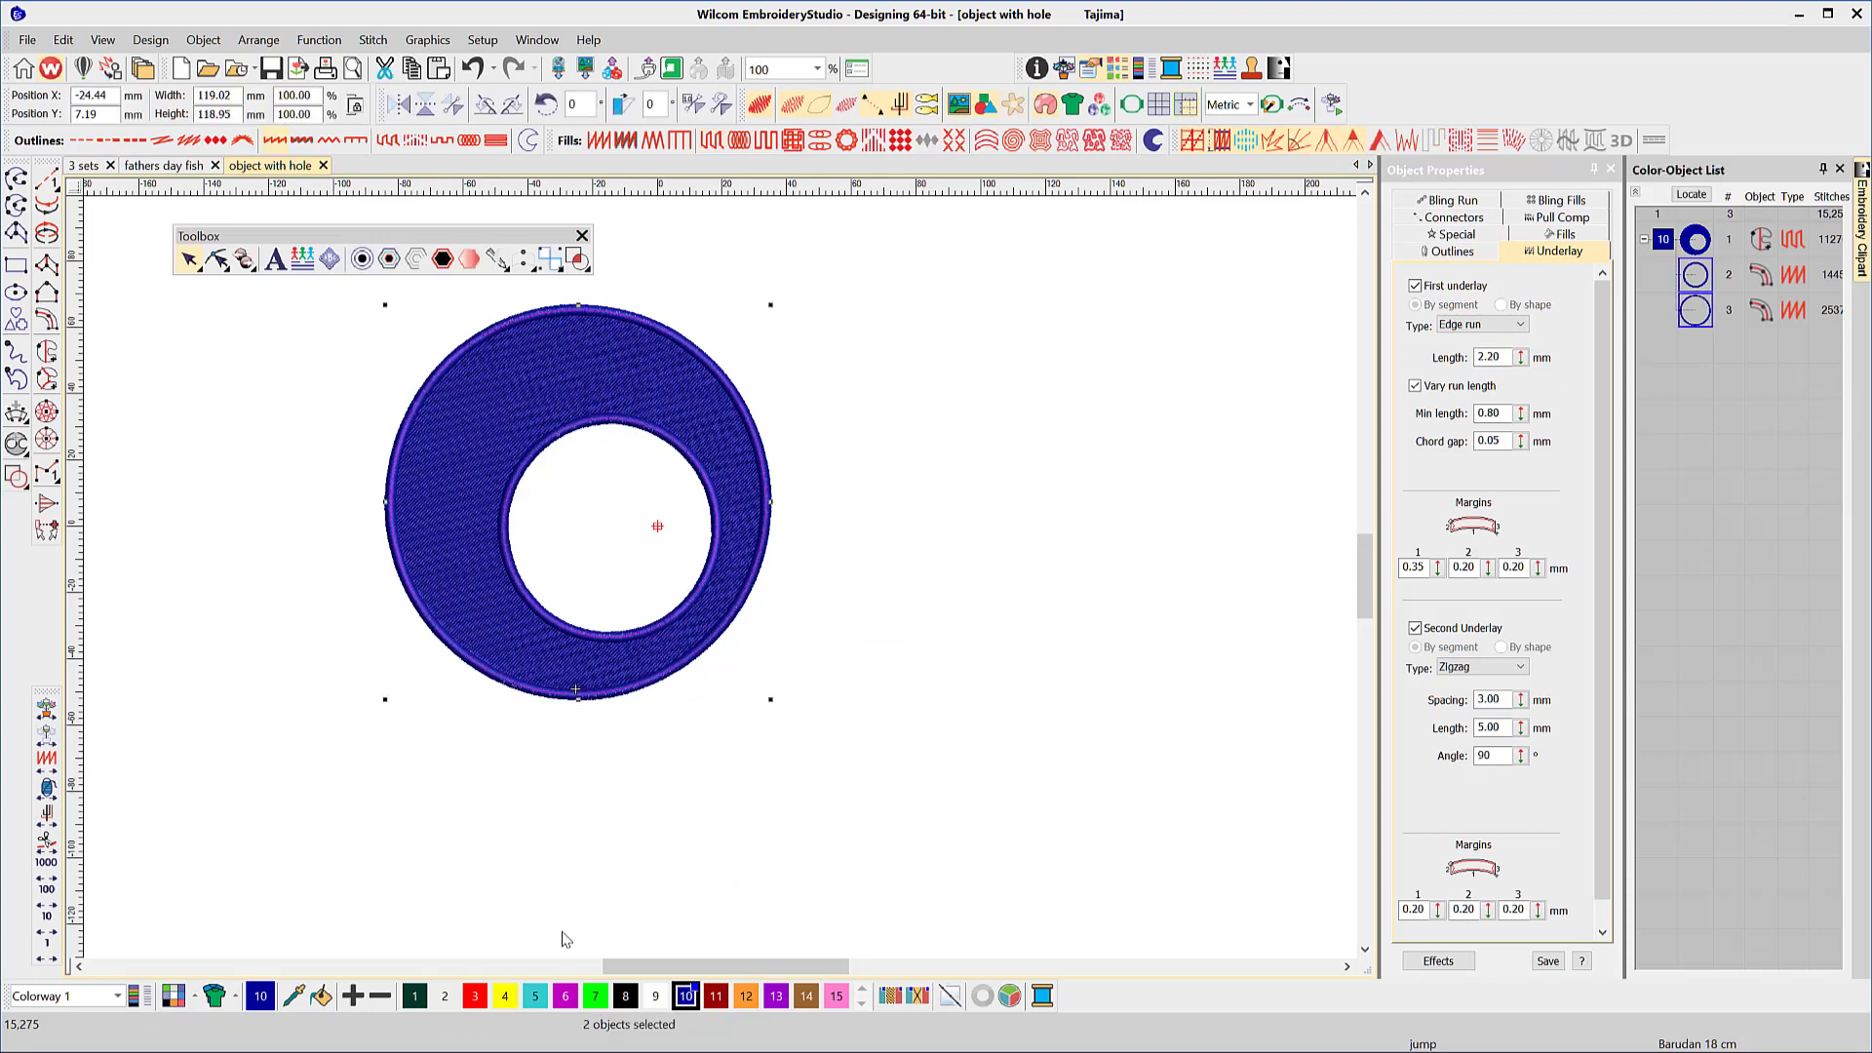
Recolour the ring borders yellow, set the inner border's column width to 1.50 mm, then delete both.
click(506, 996)
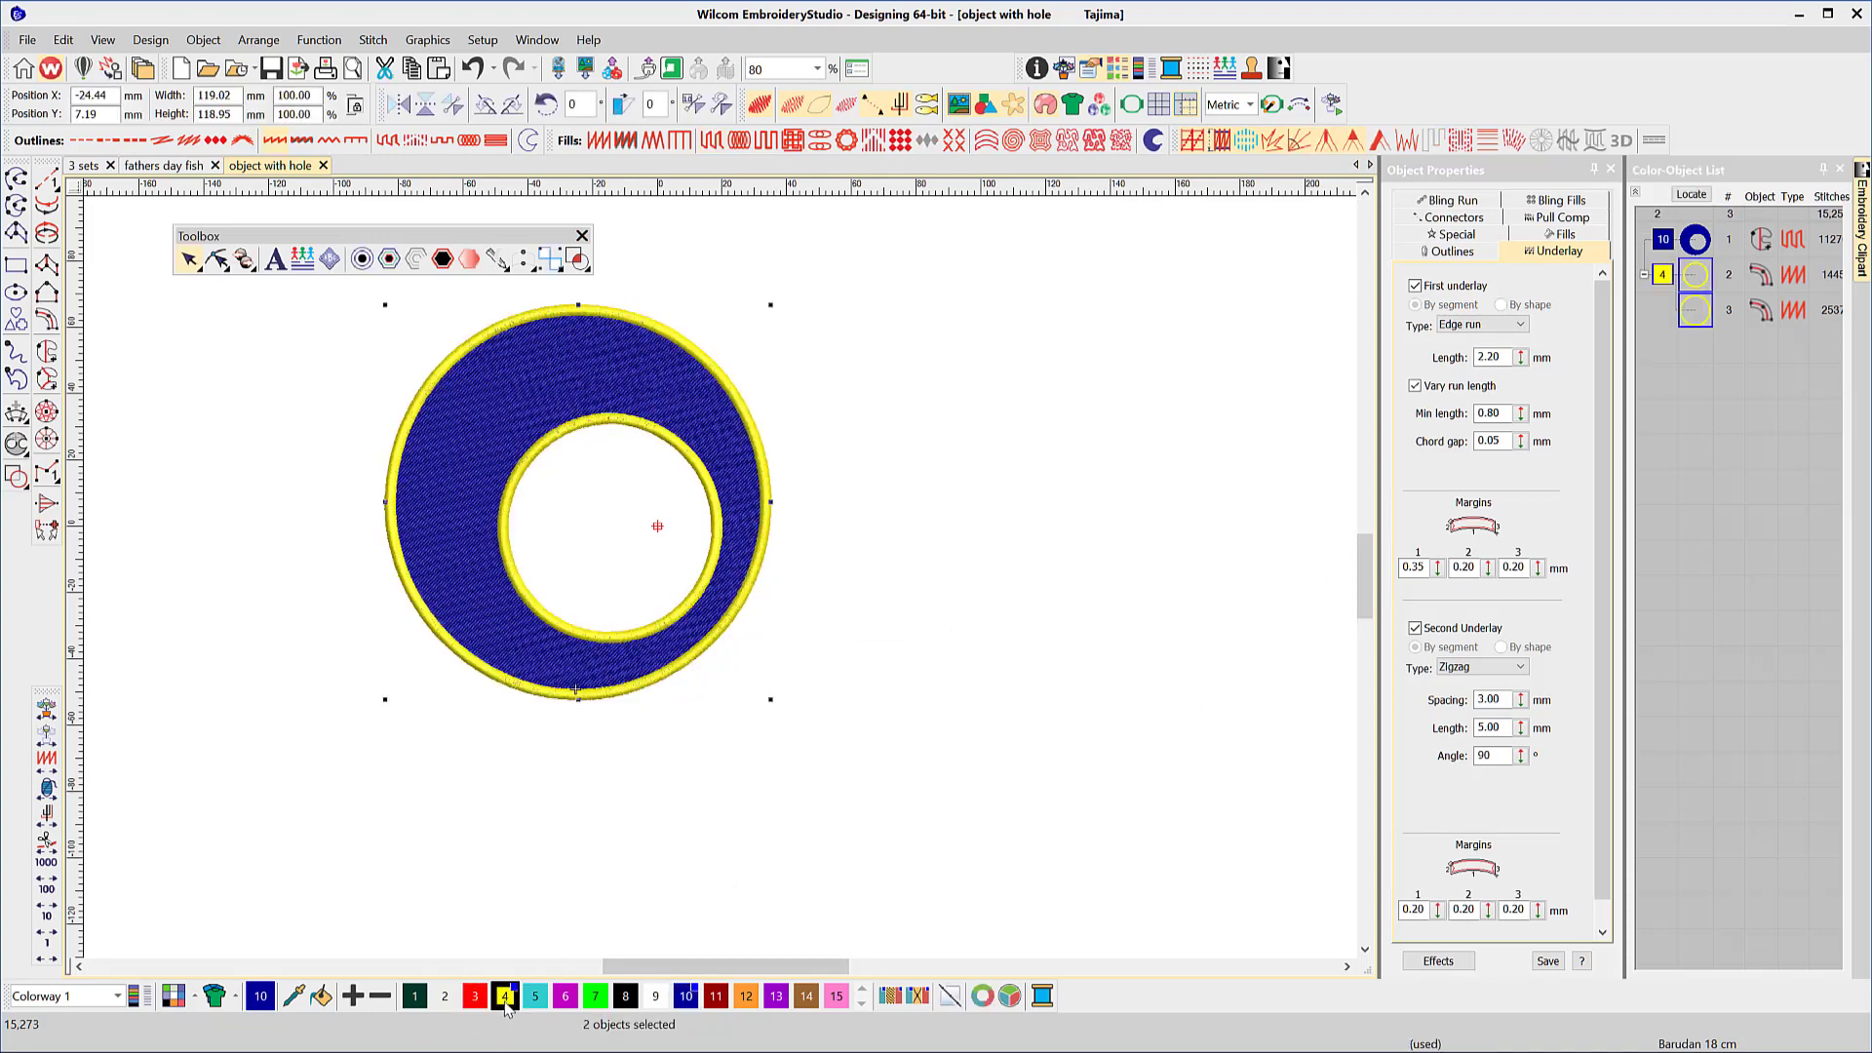
click(1696, 278)
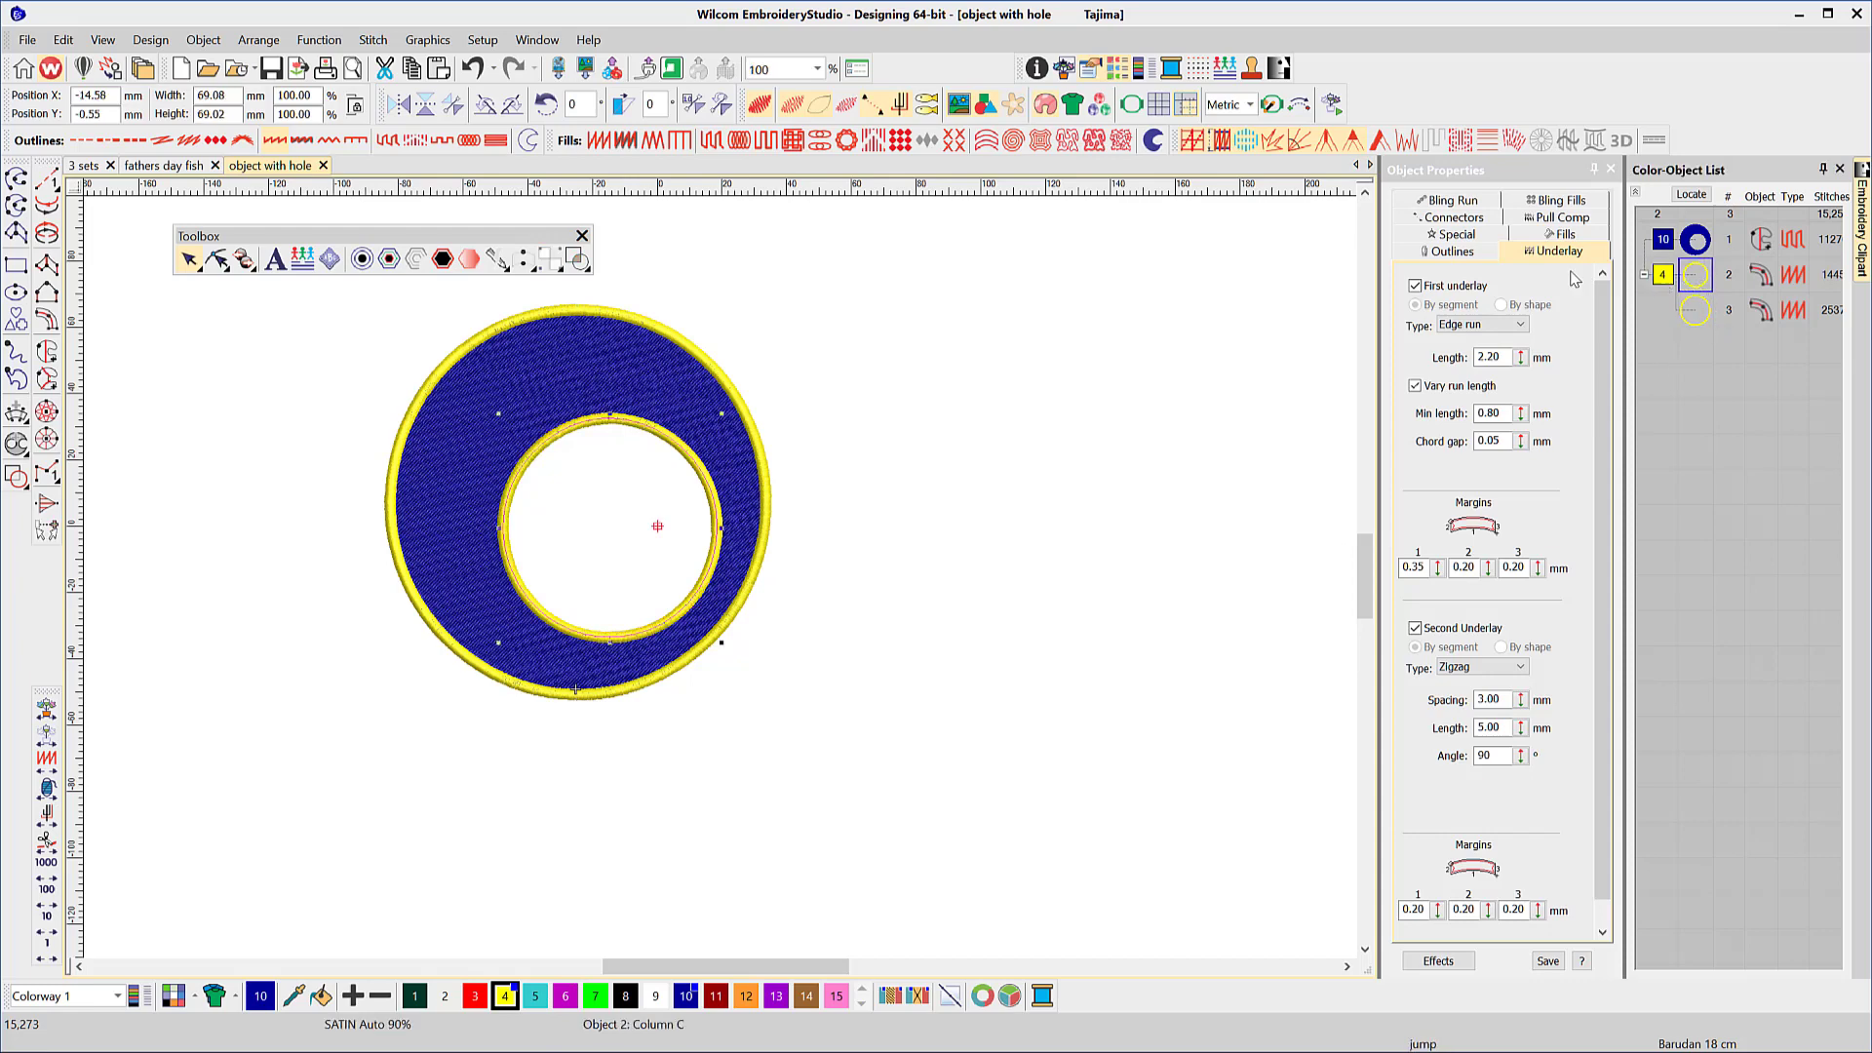
click(1489, 237)
double_click(1489, 344)
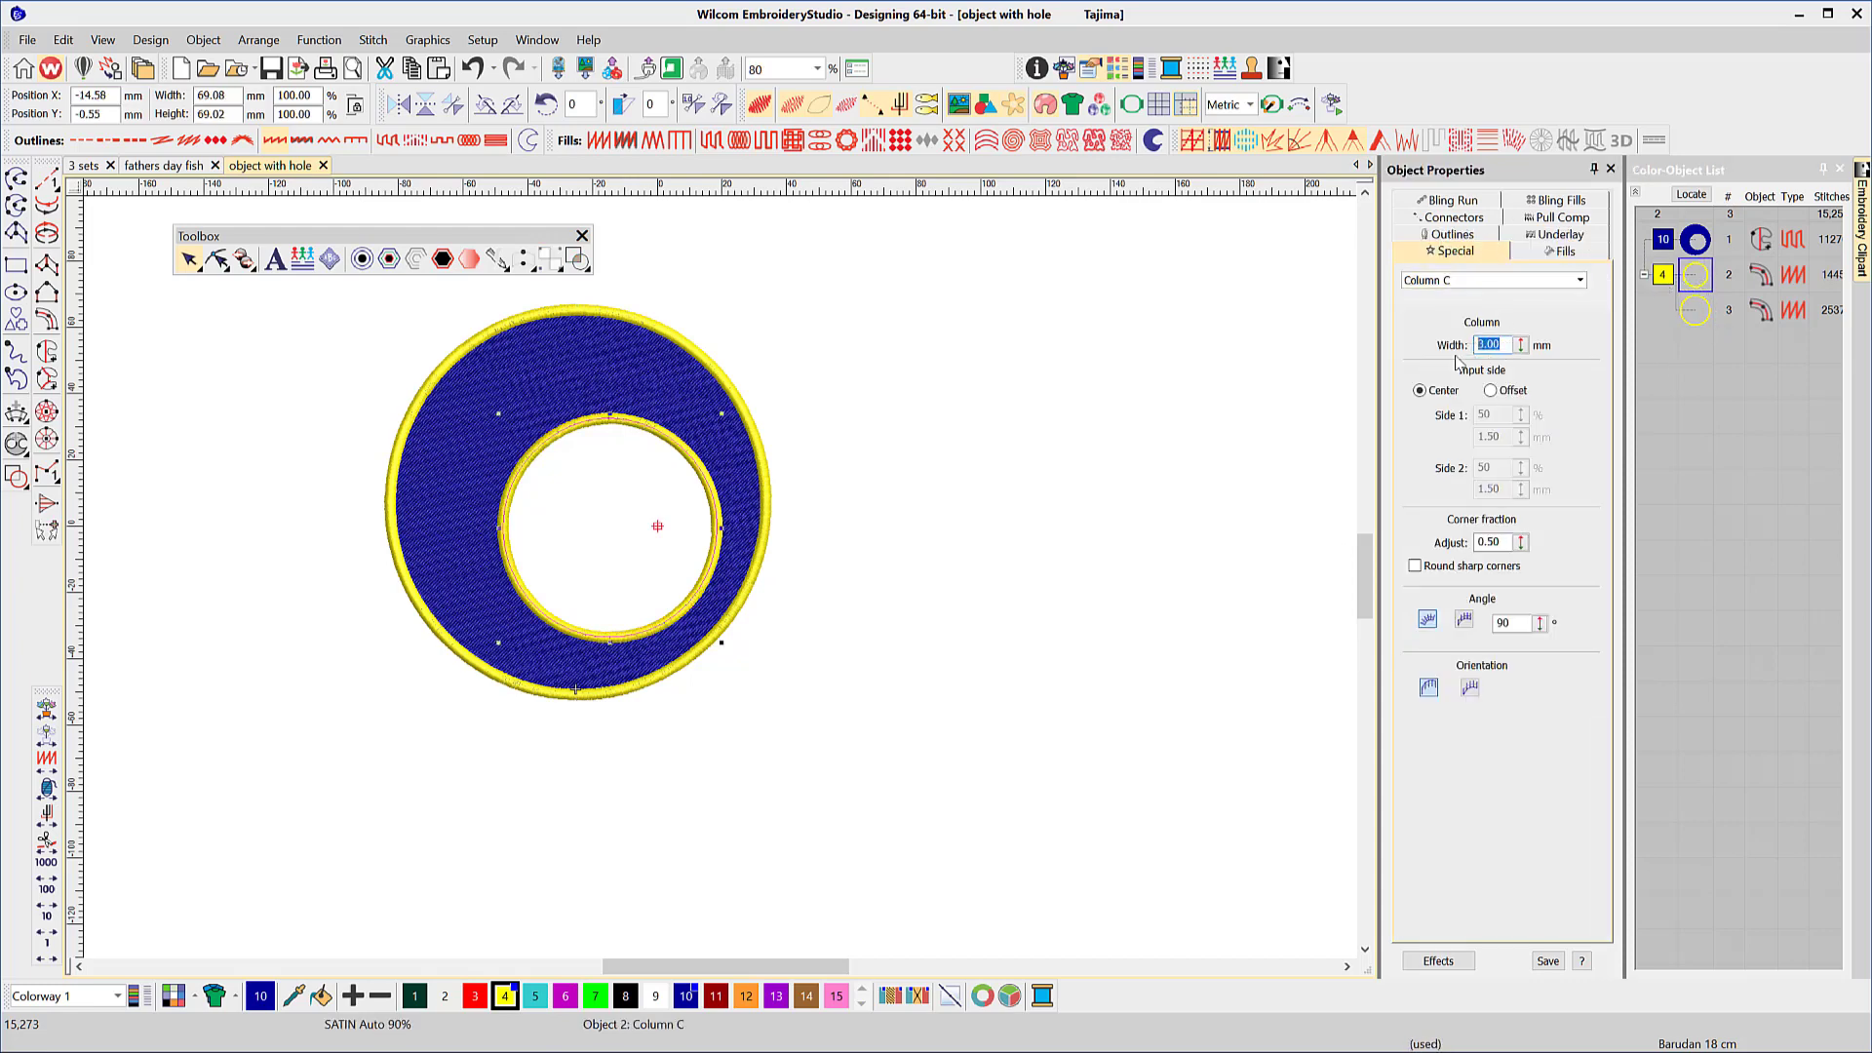
text(1.50)
key(Return)
key(Delete)
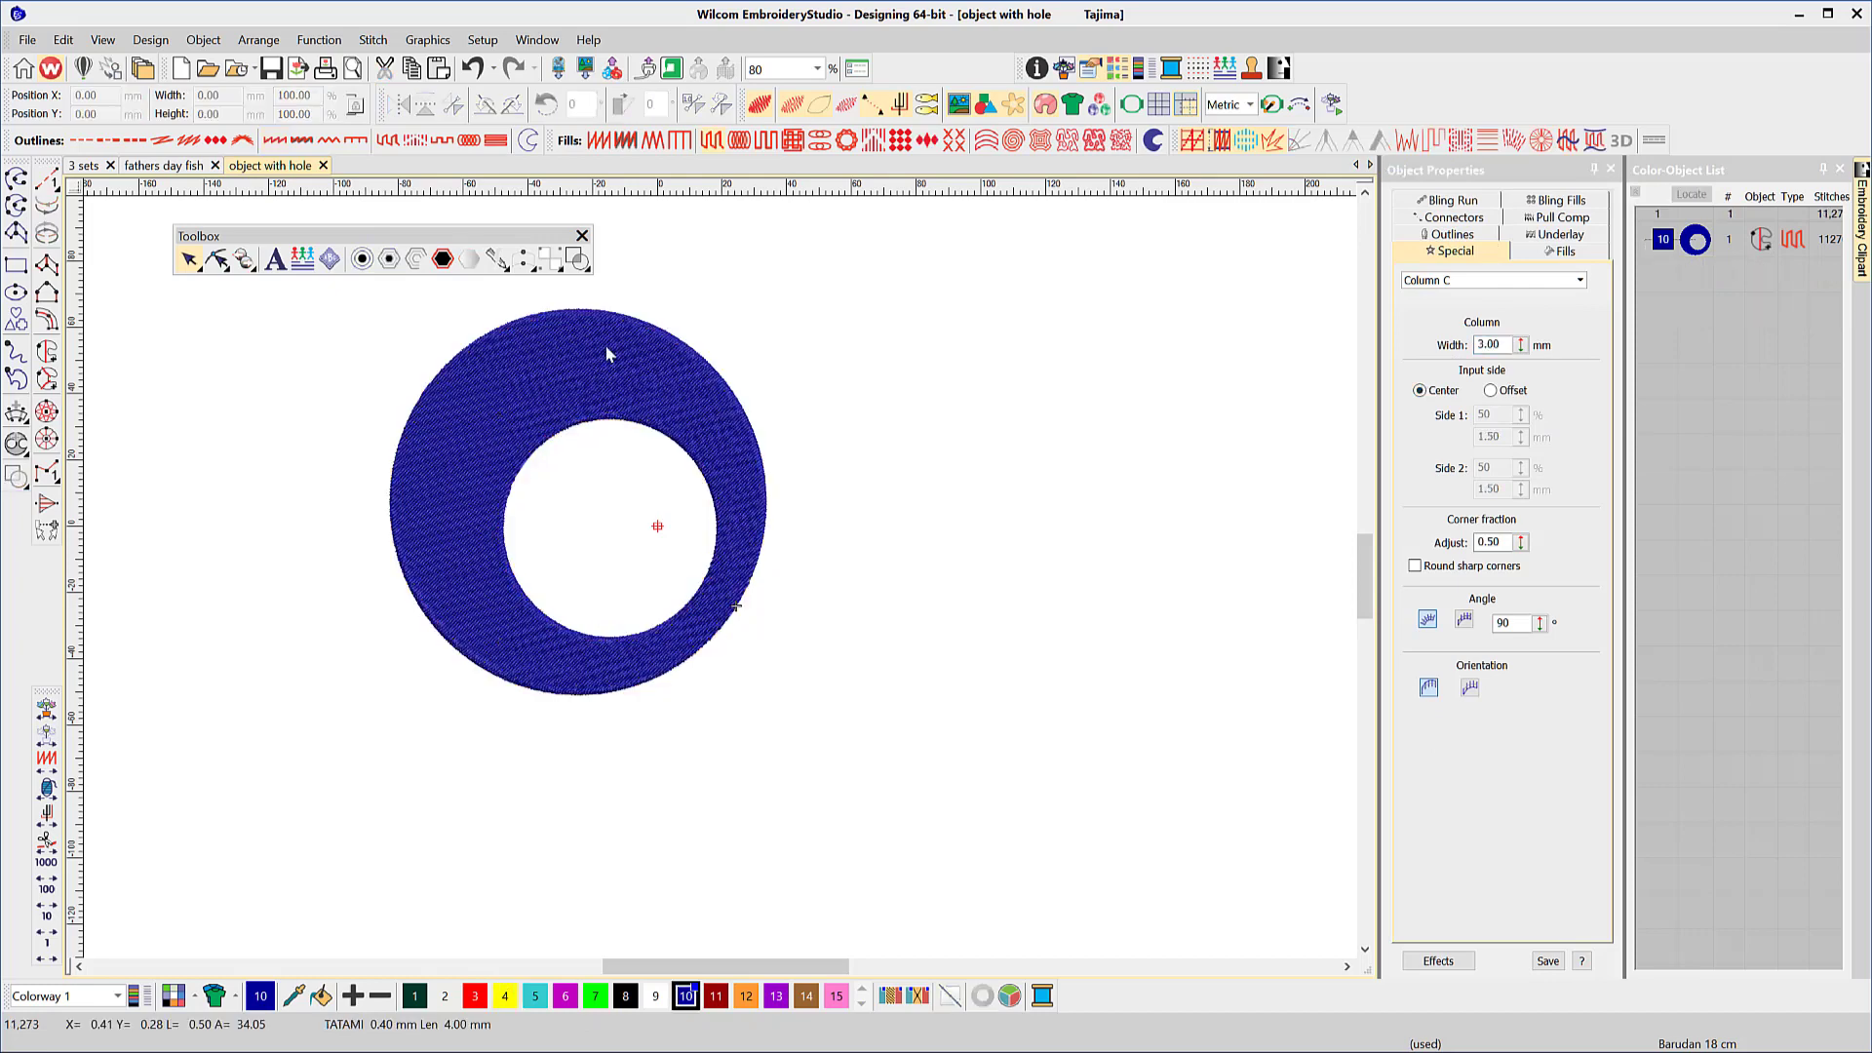
Add one Triple Run outline offset 5 mm outside the blue ring, with no hole offset.
click(605, 343)
click(361, 258)
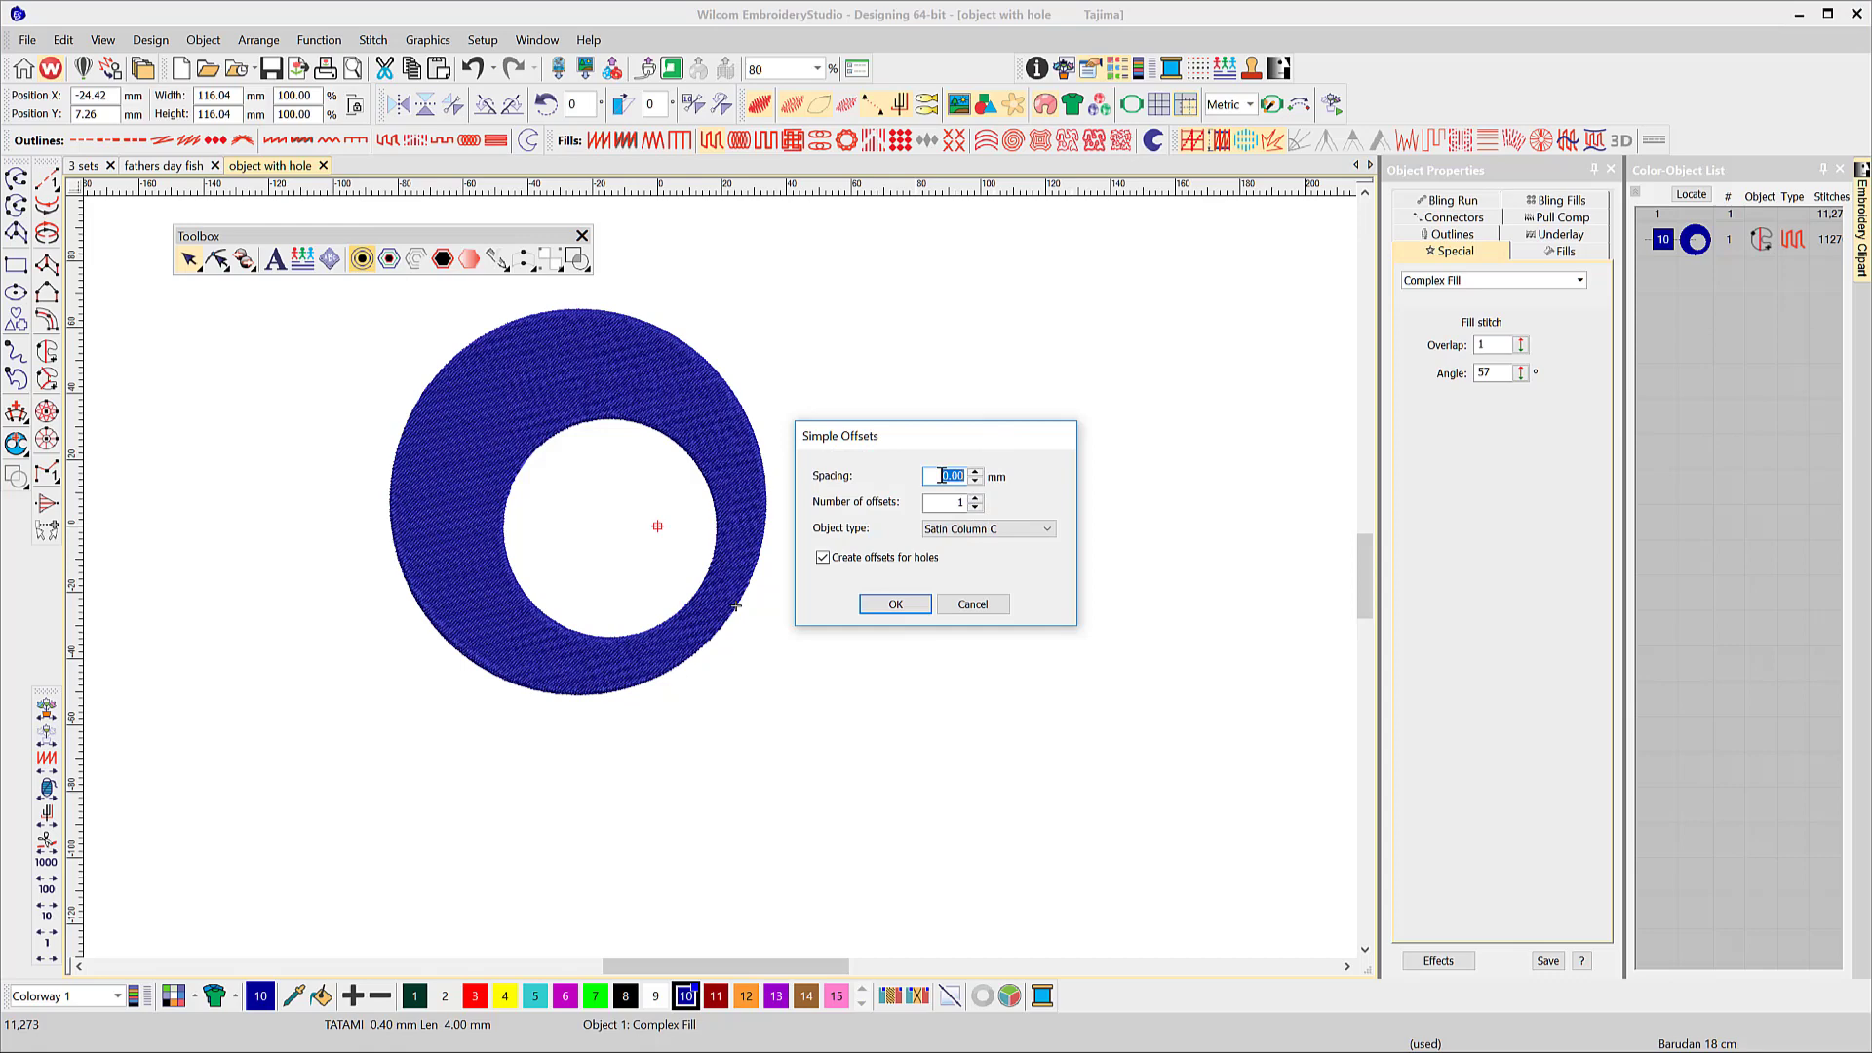
text(5)
click(1050, 530)
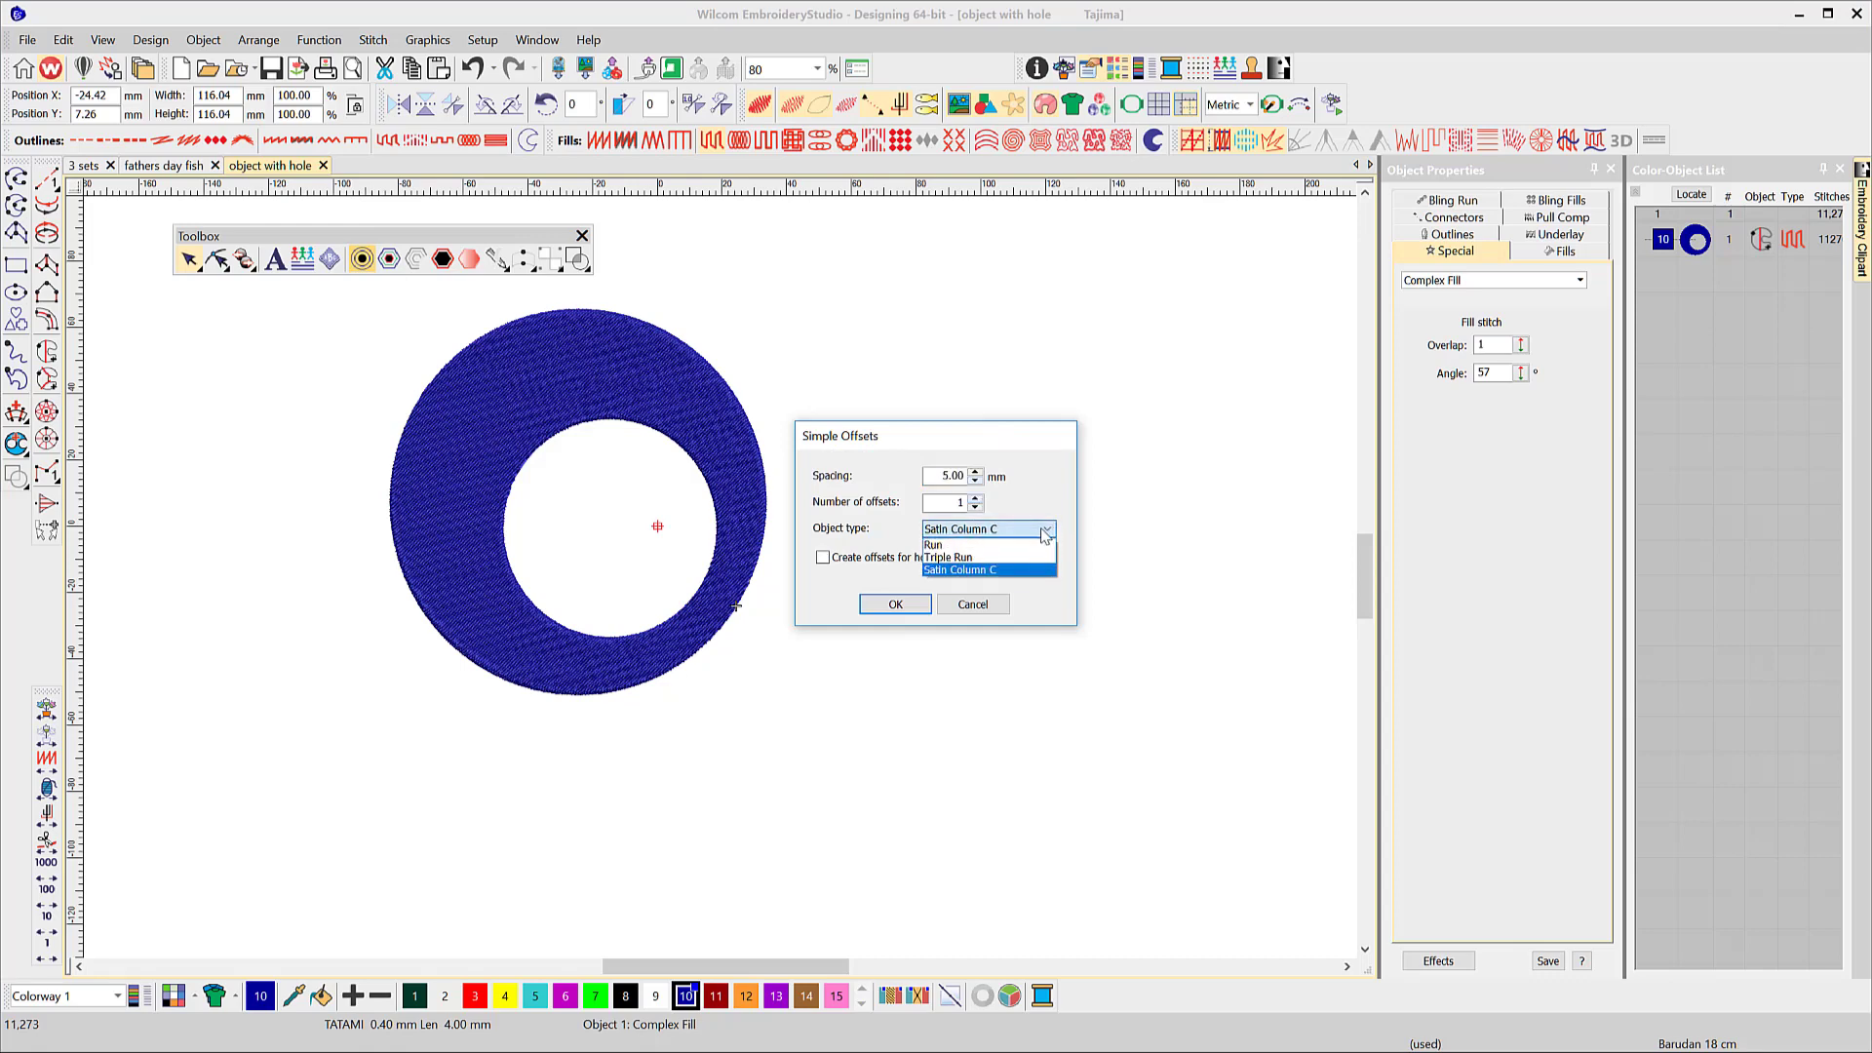
click(950, 552)
click(836, 562)
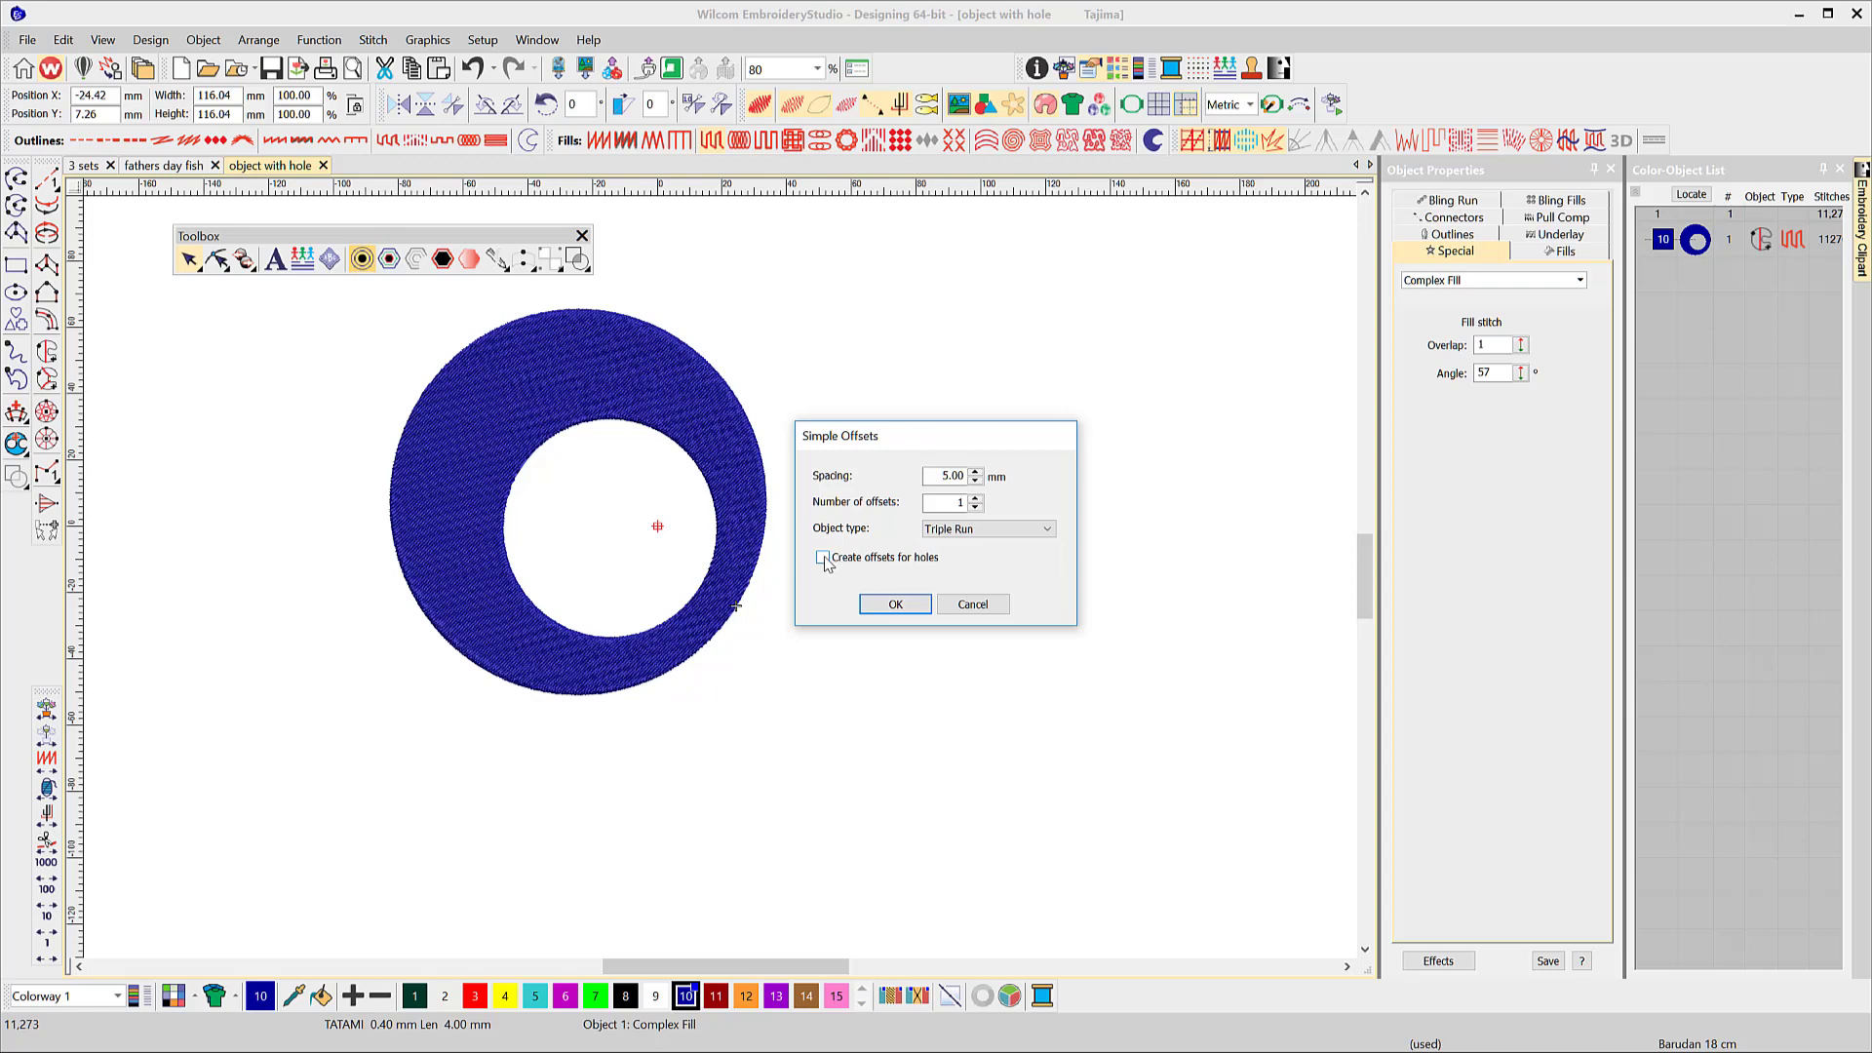
click(895, 605)
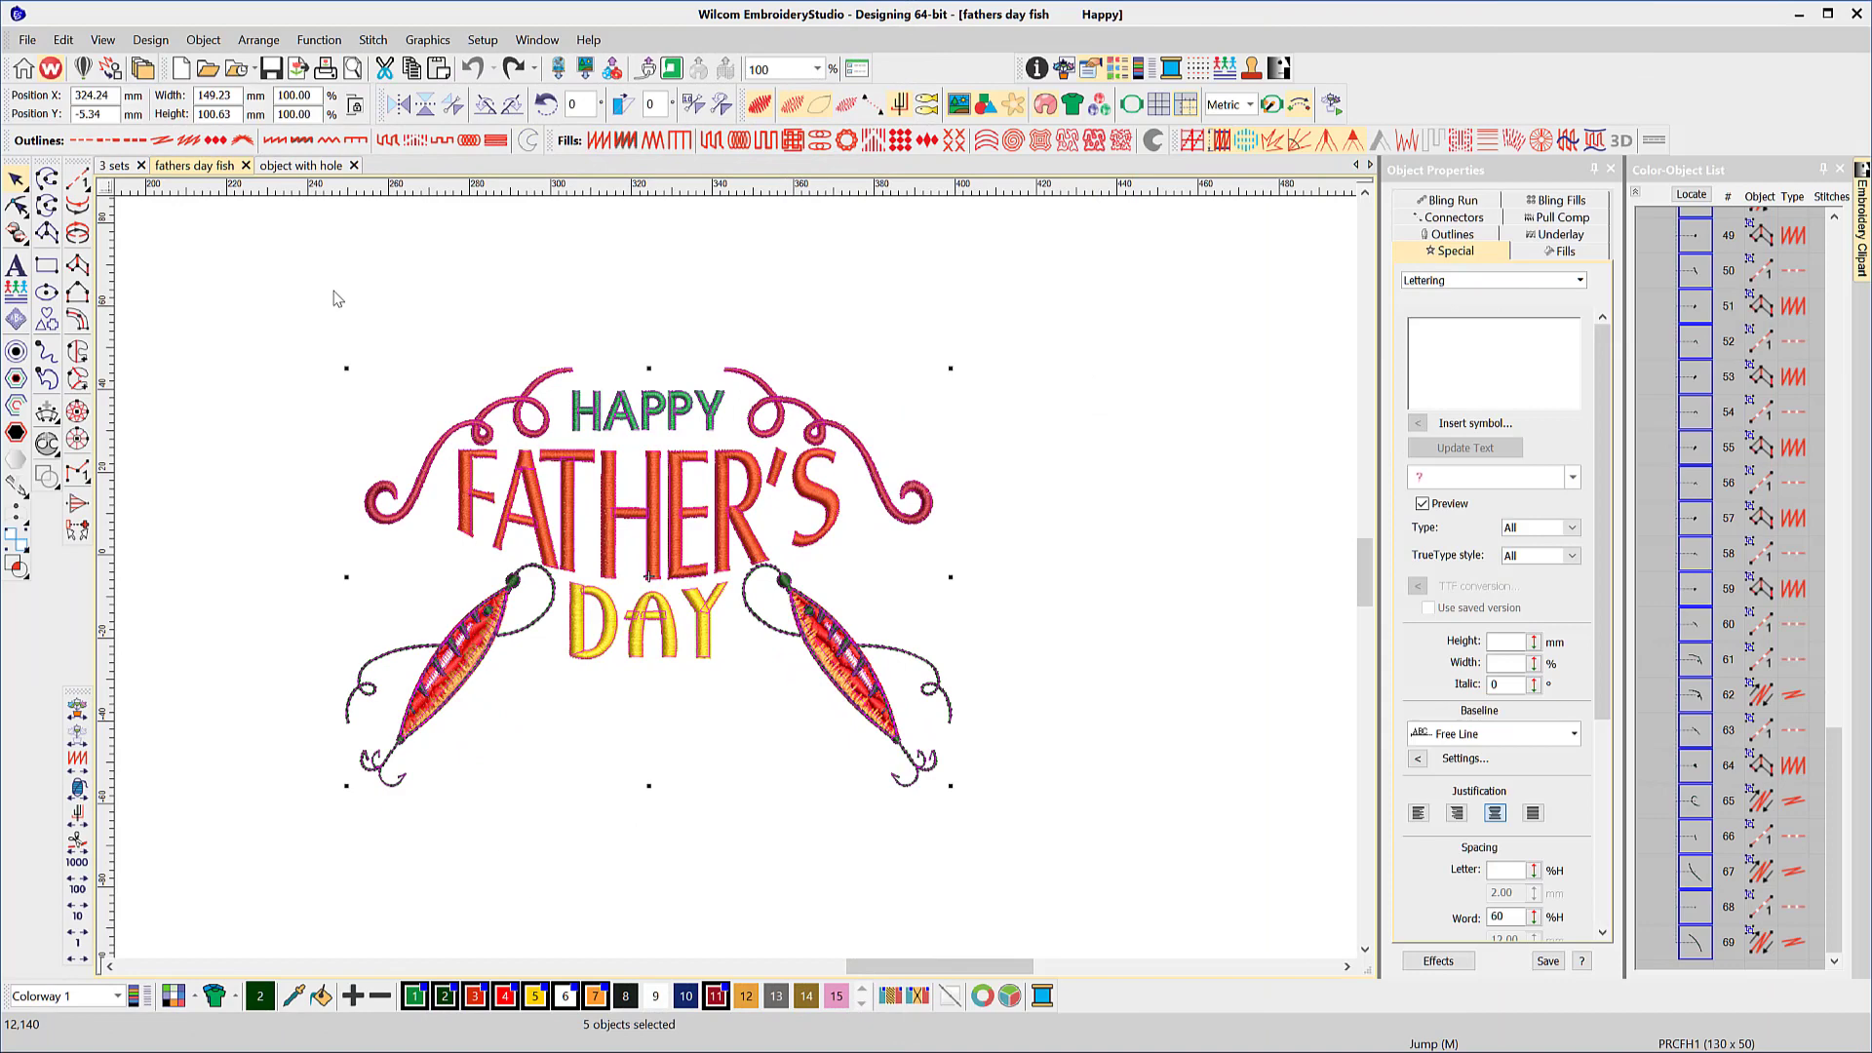
Add a Run offset outline around the whole Father's Day design and delete its three stray diamond shapes.
click(17, 351)
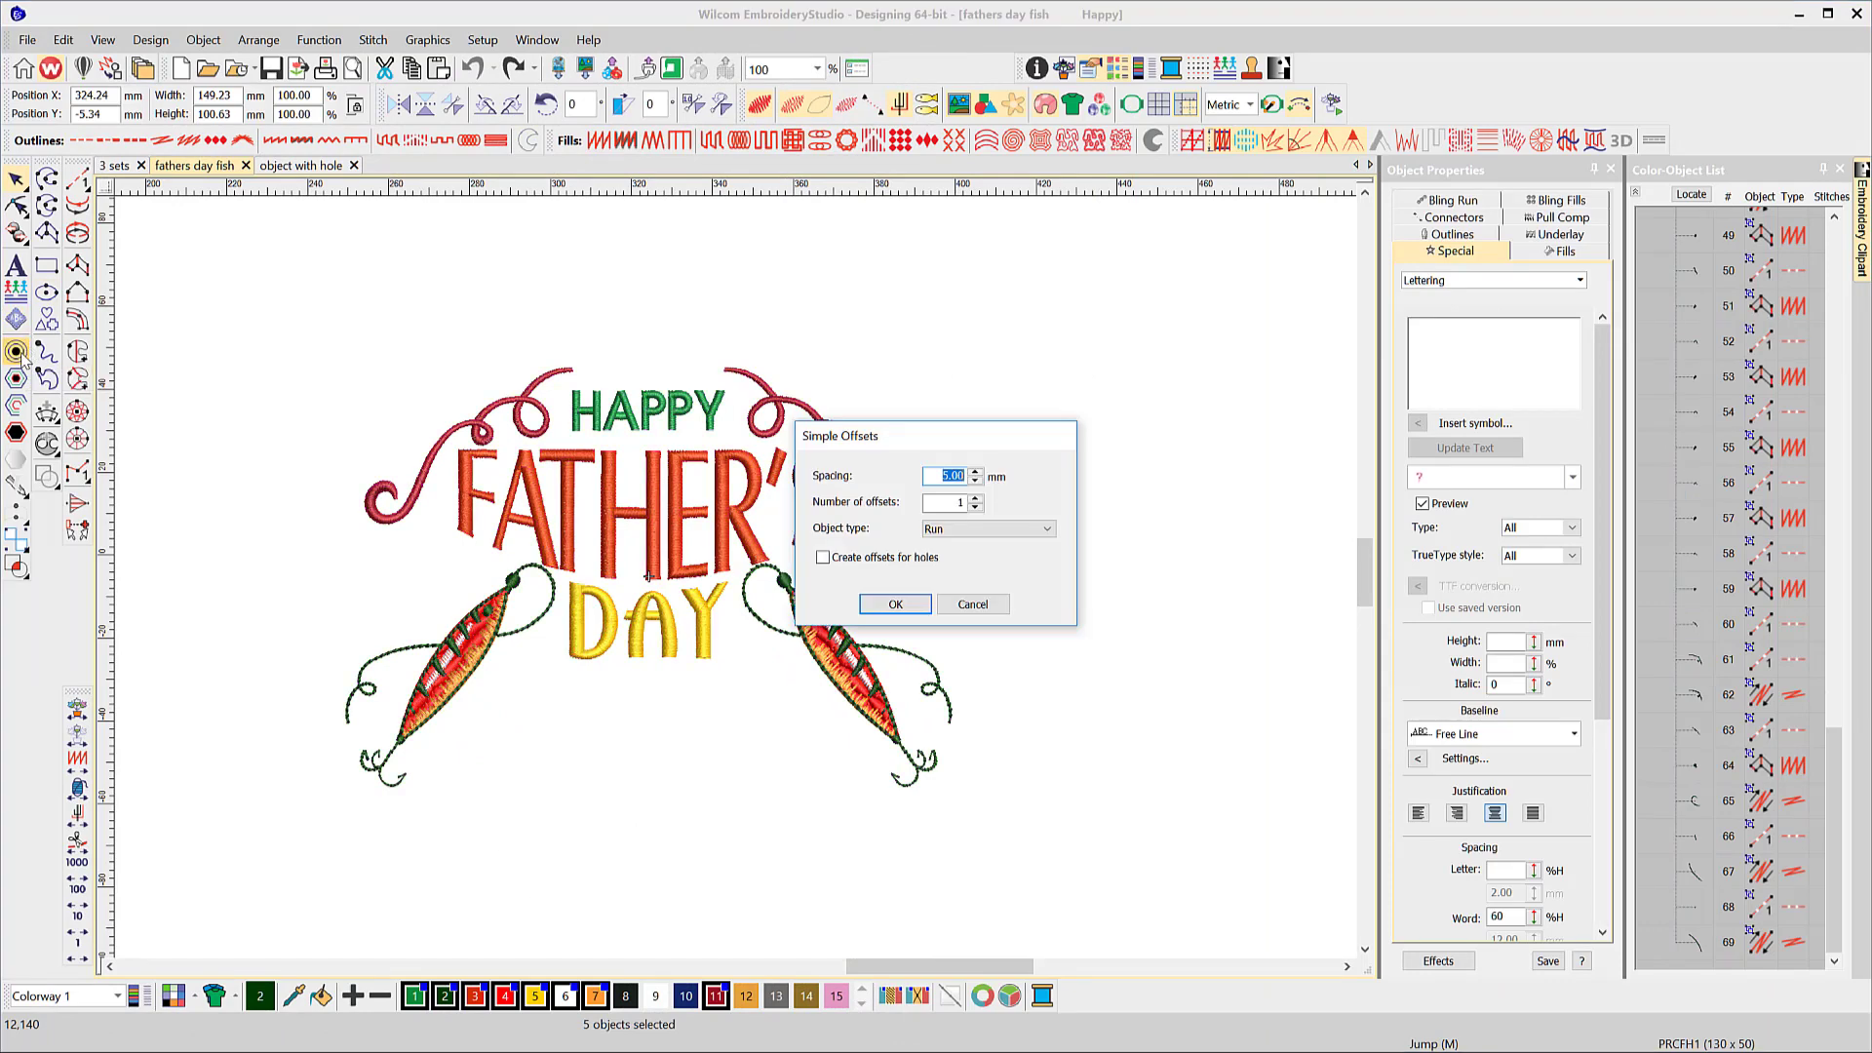
click(894, 605)
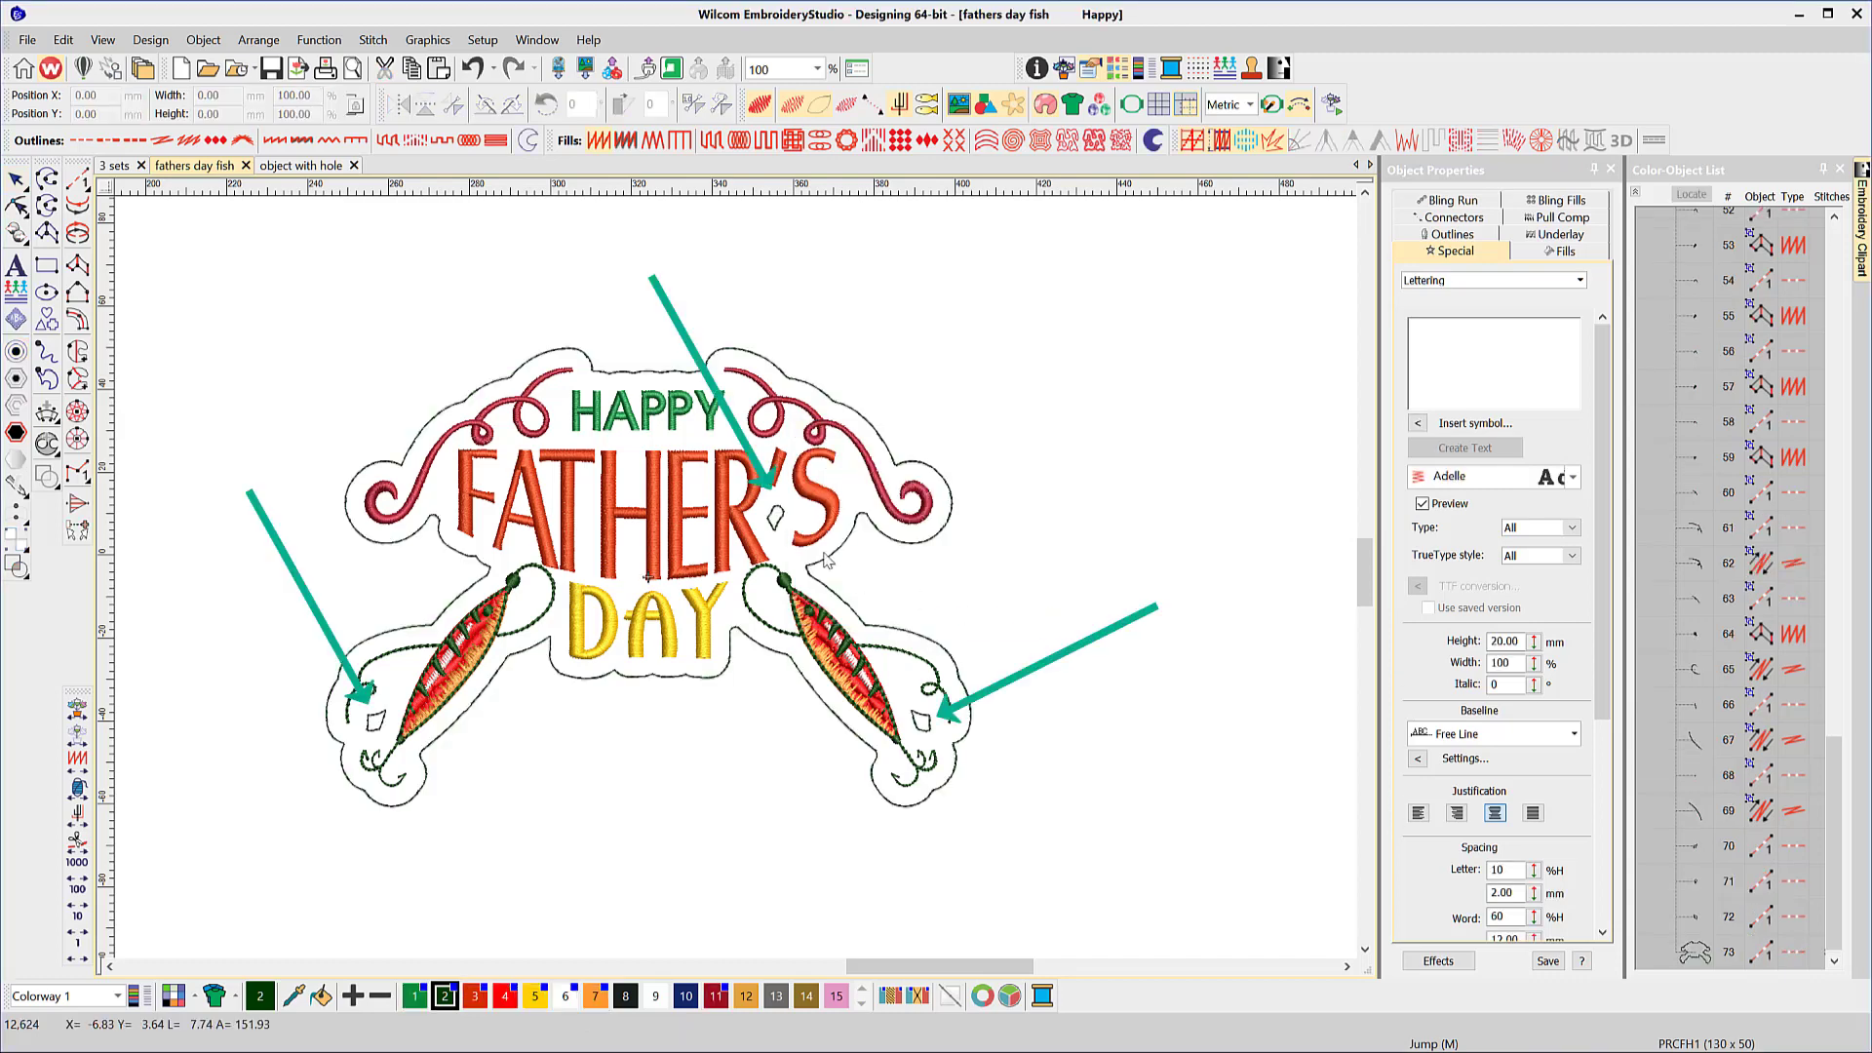
click(780, 520)
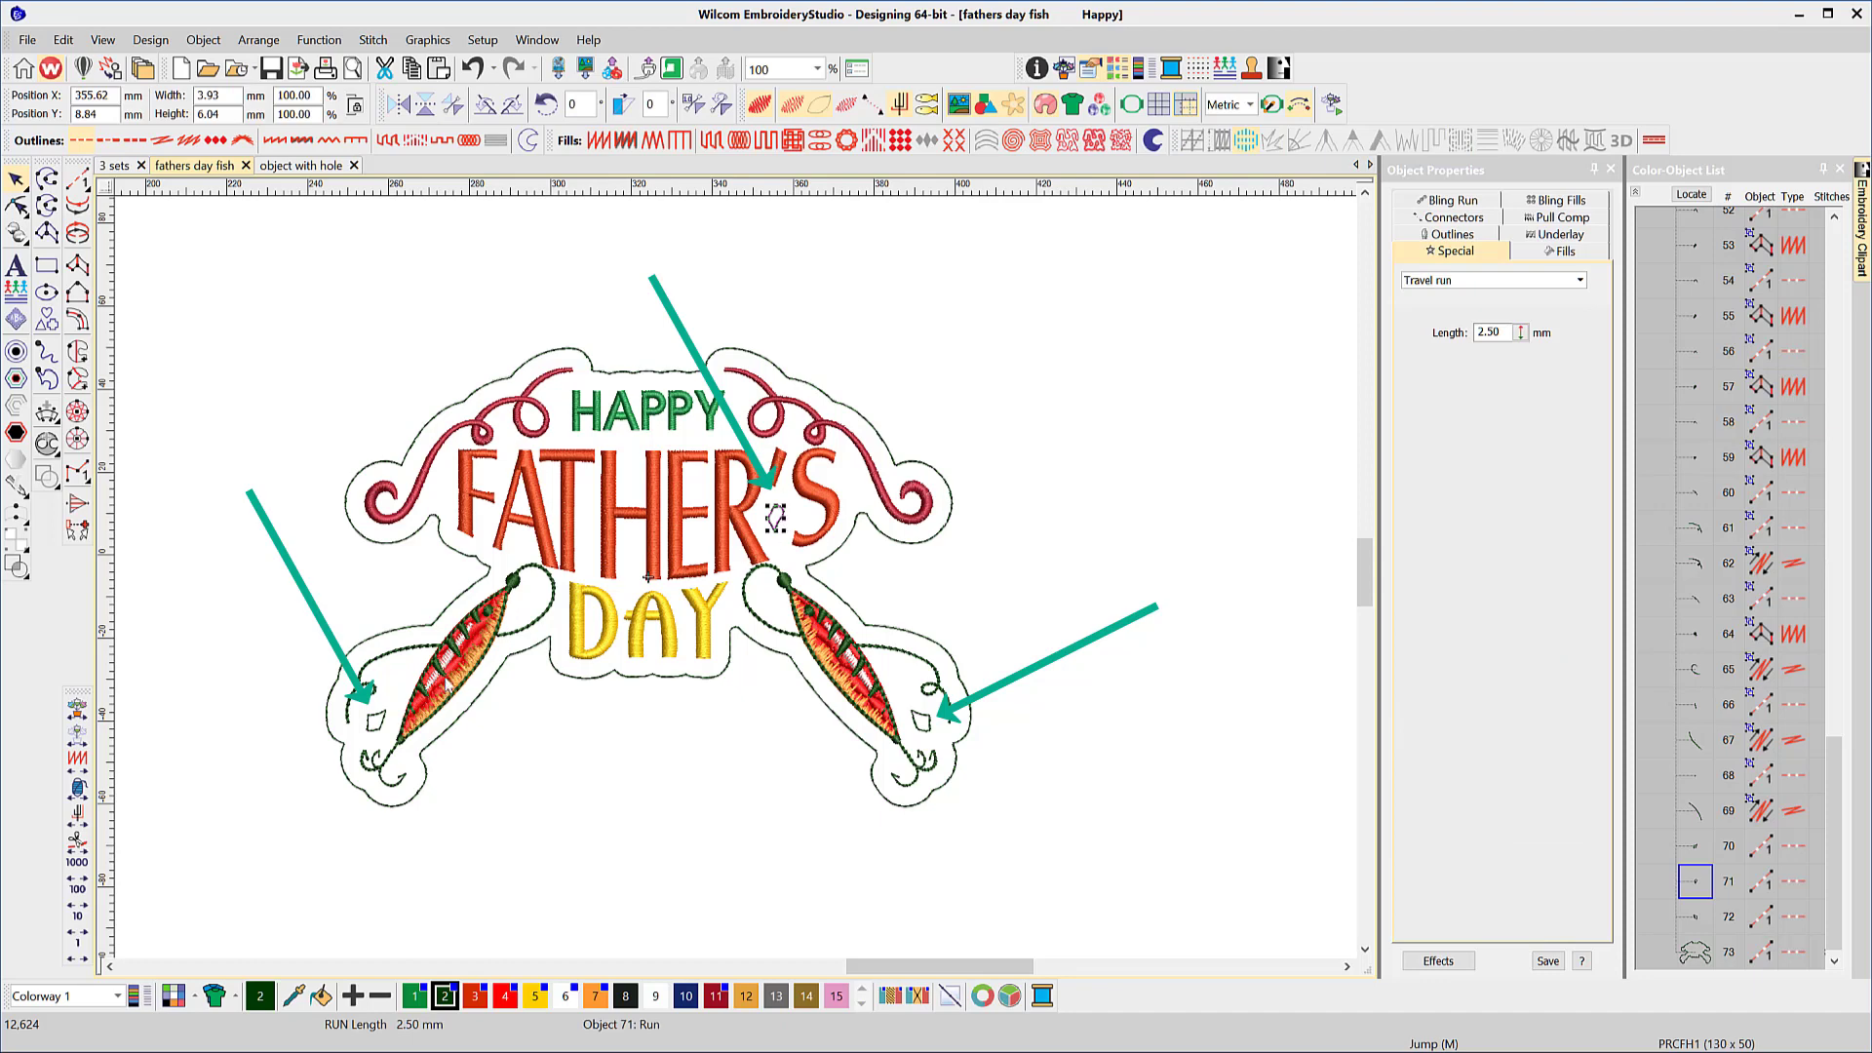
ctrl+click(383, 727)
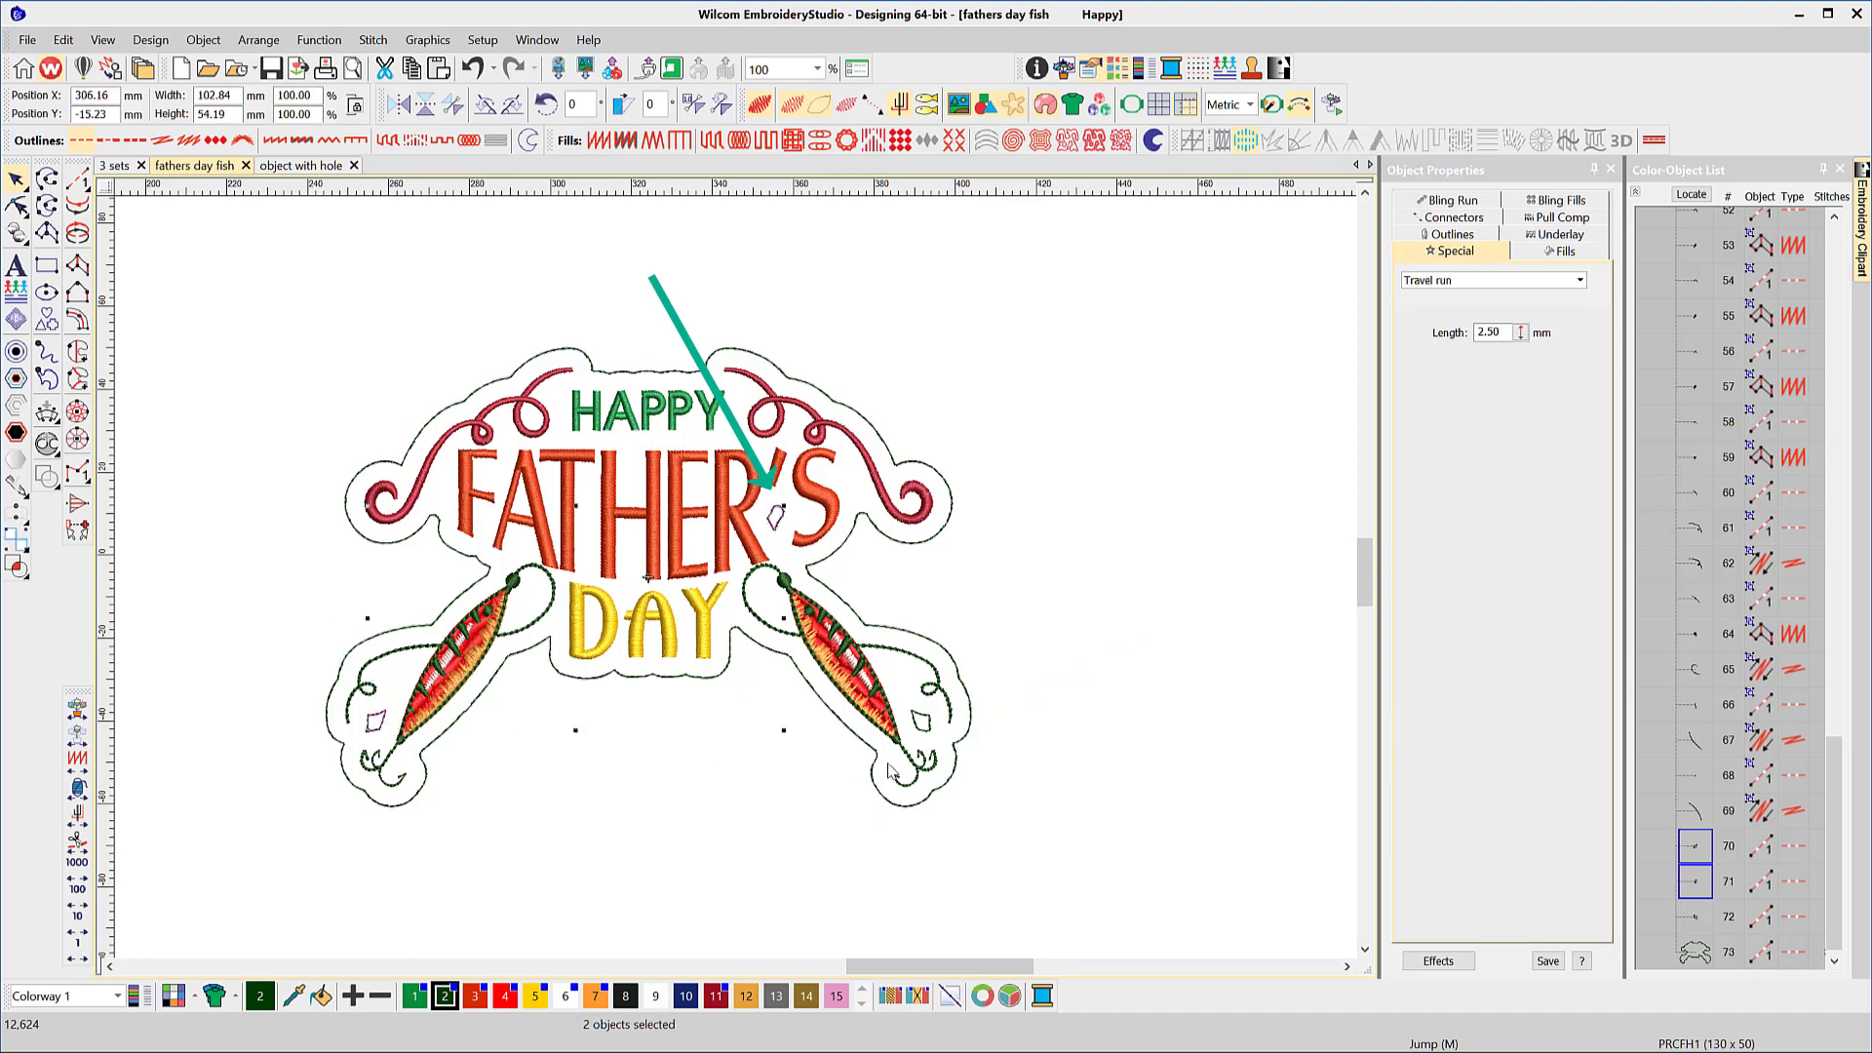
ctrl+click(922, 724)
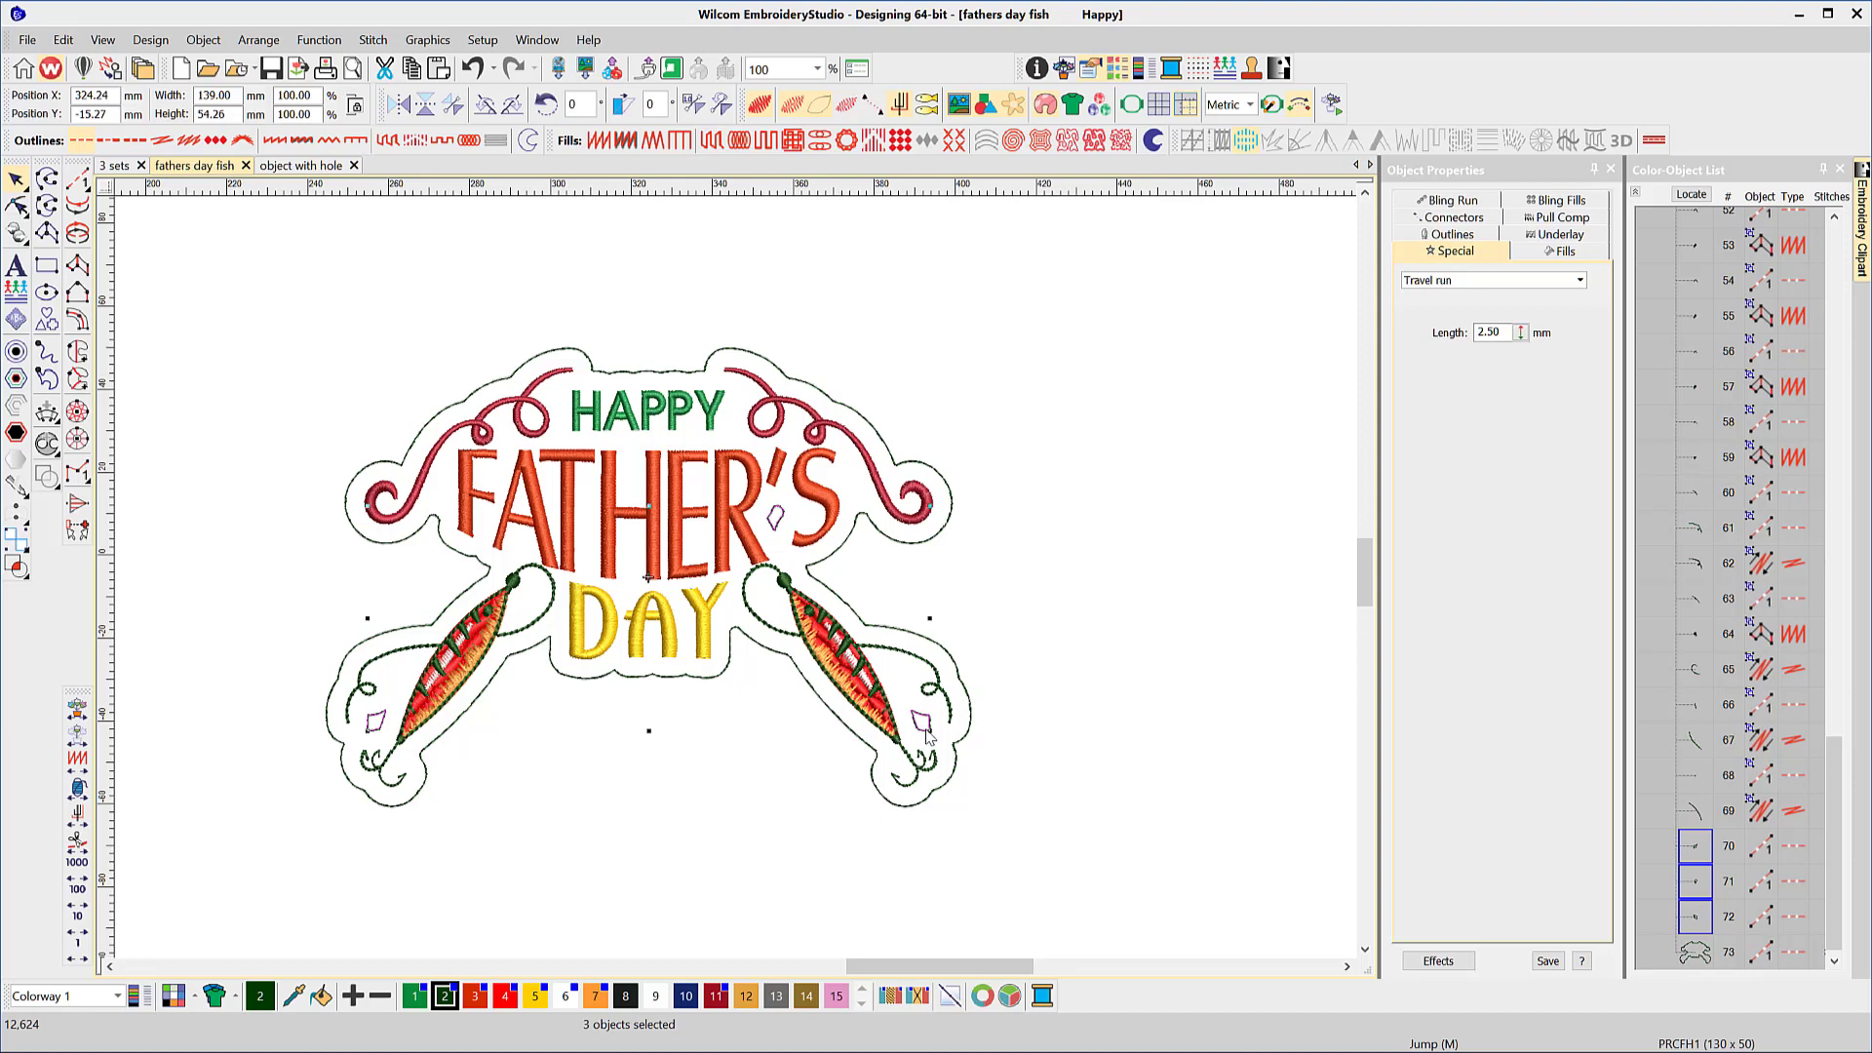
key(Delete)
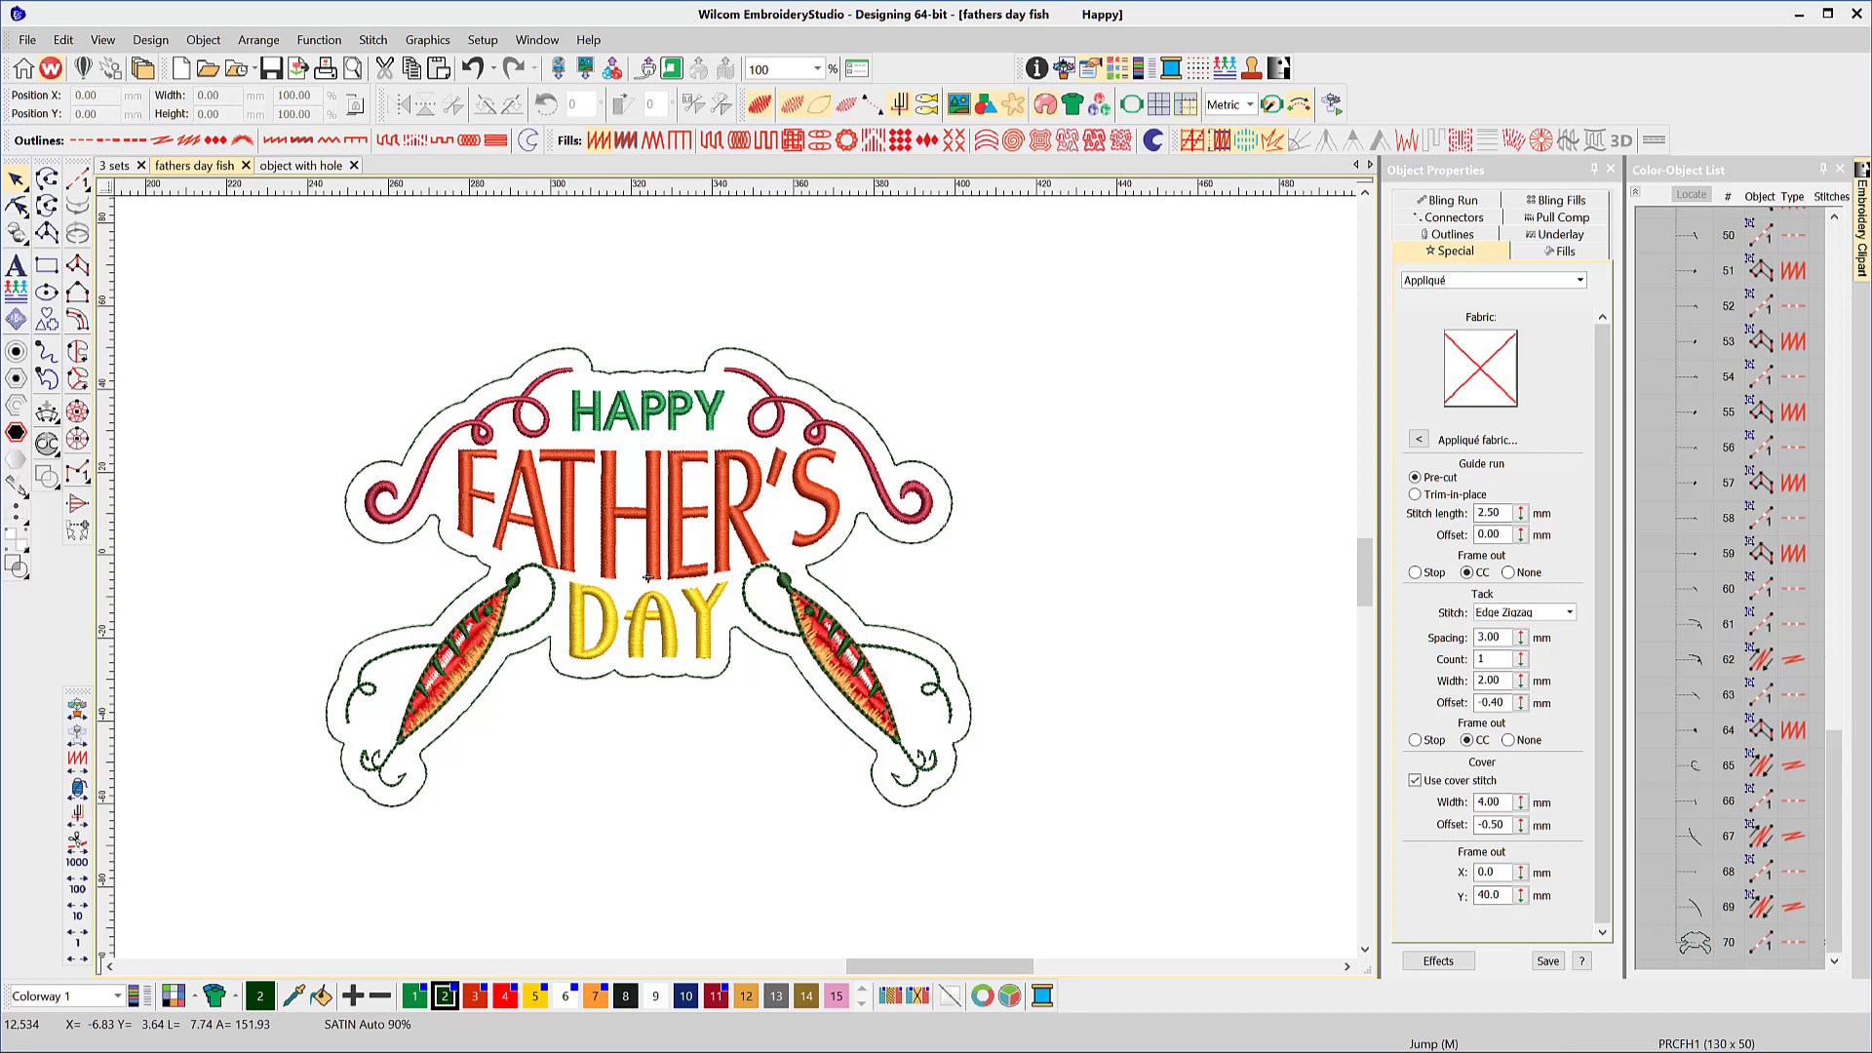
Select the new backing outline and give it a Stipple fill after trying Complex and Tatami fills.
click(878, 440)
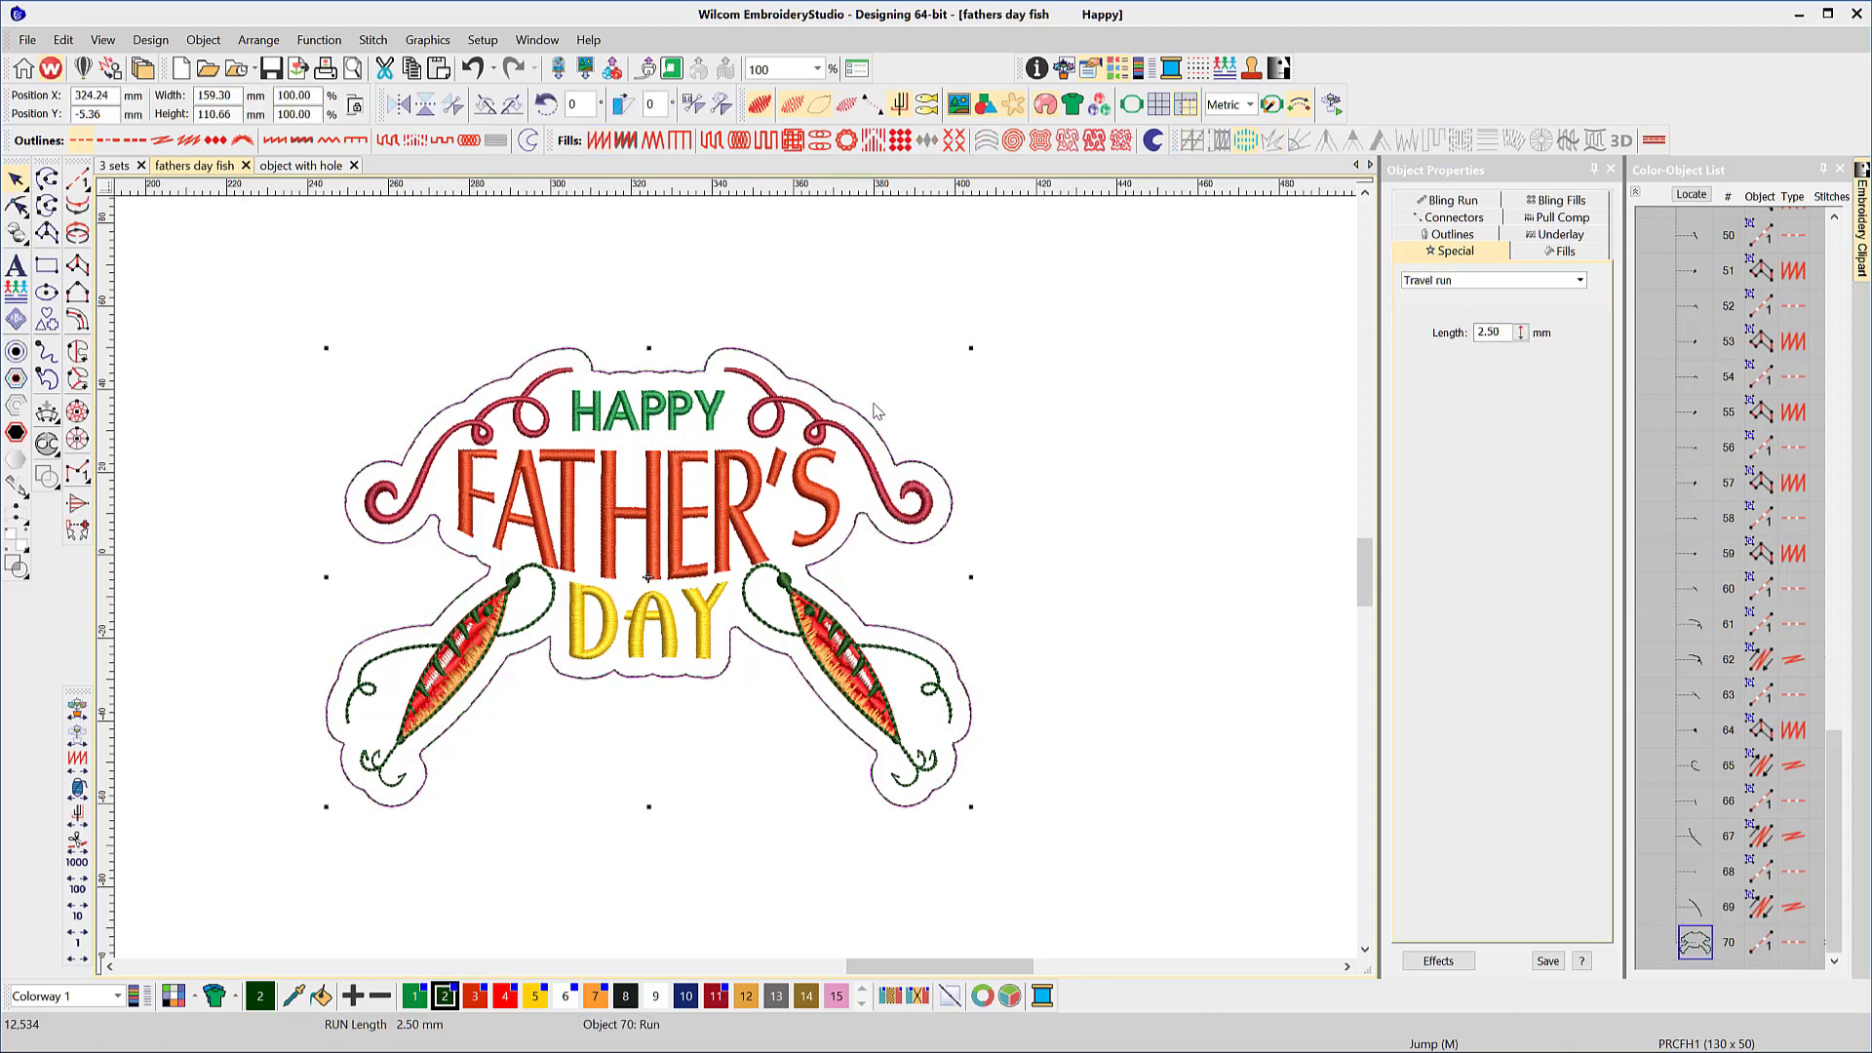
click(740, 142)
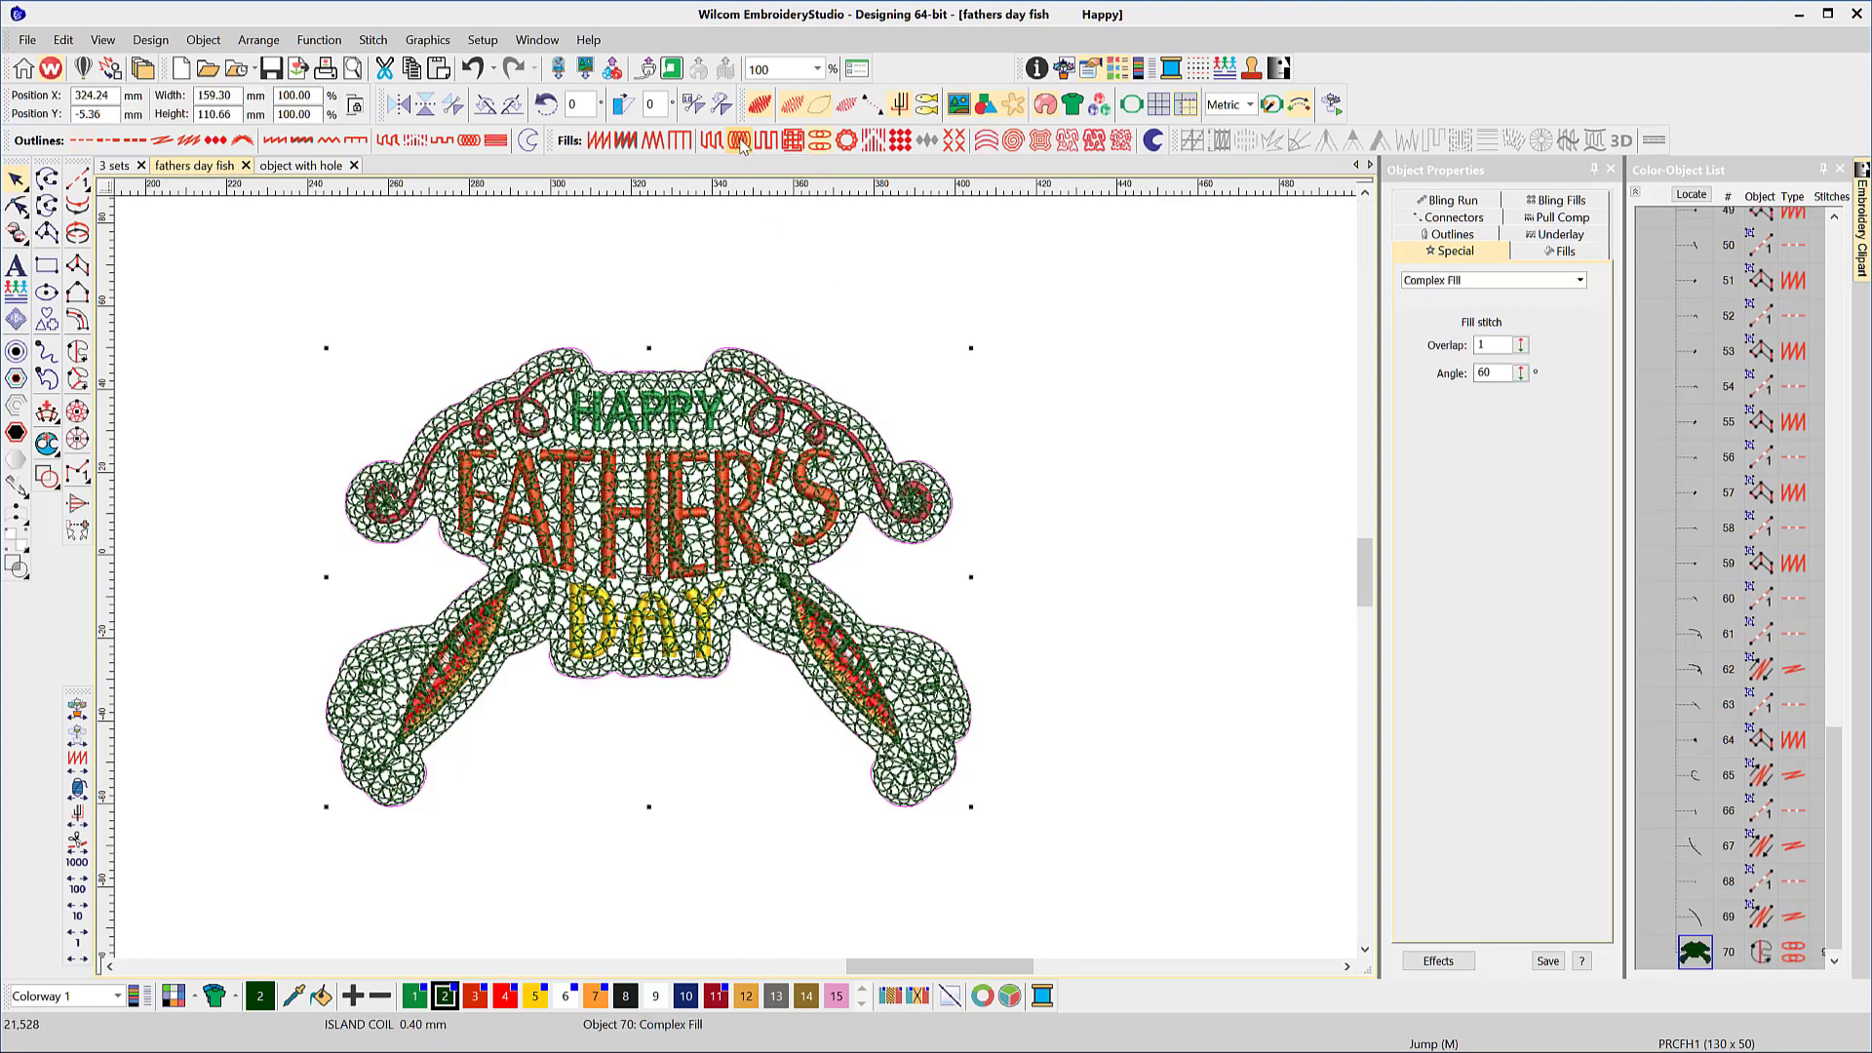
click(710, 142)
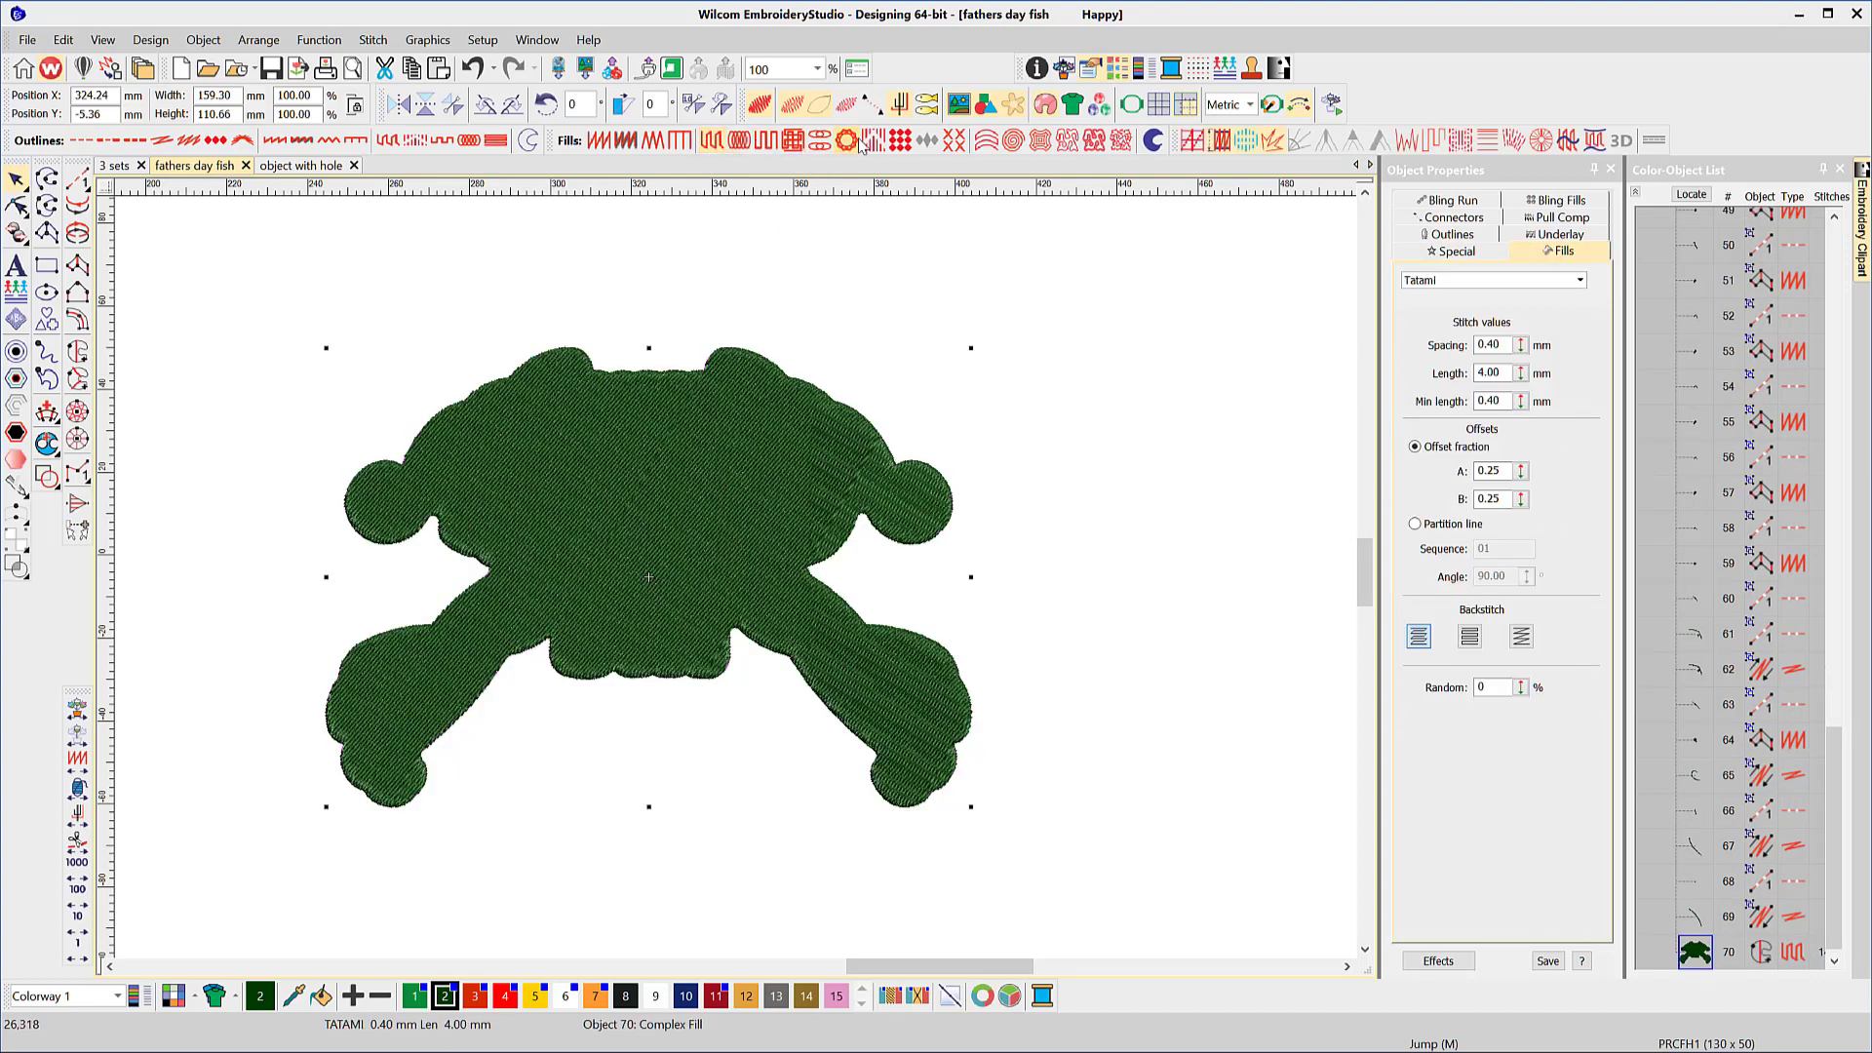
click(1066, 142)
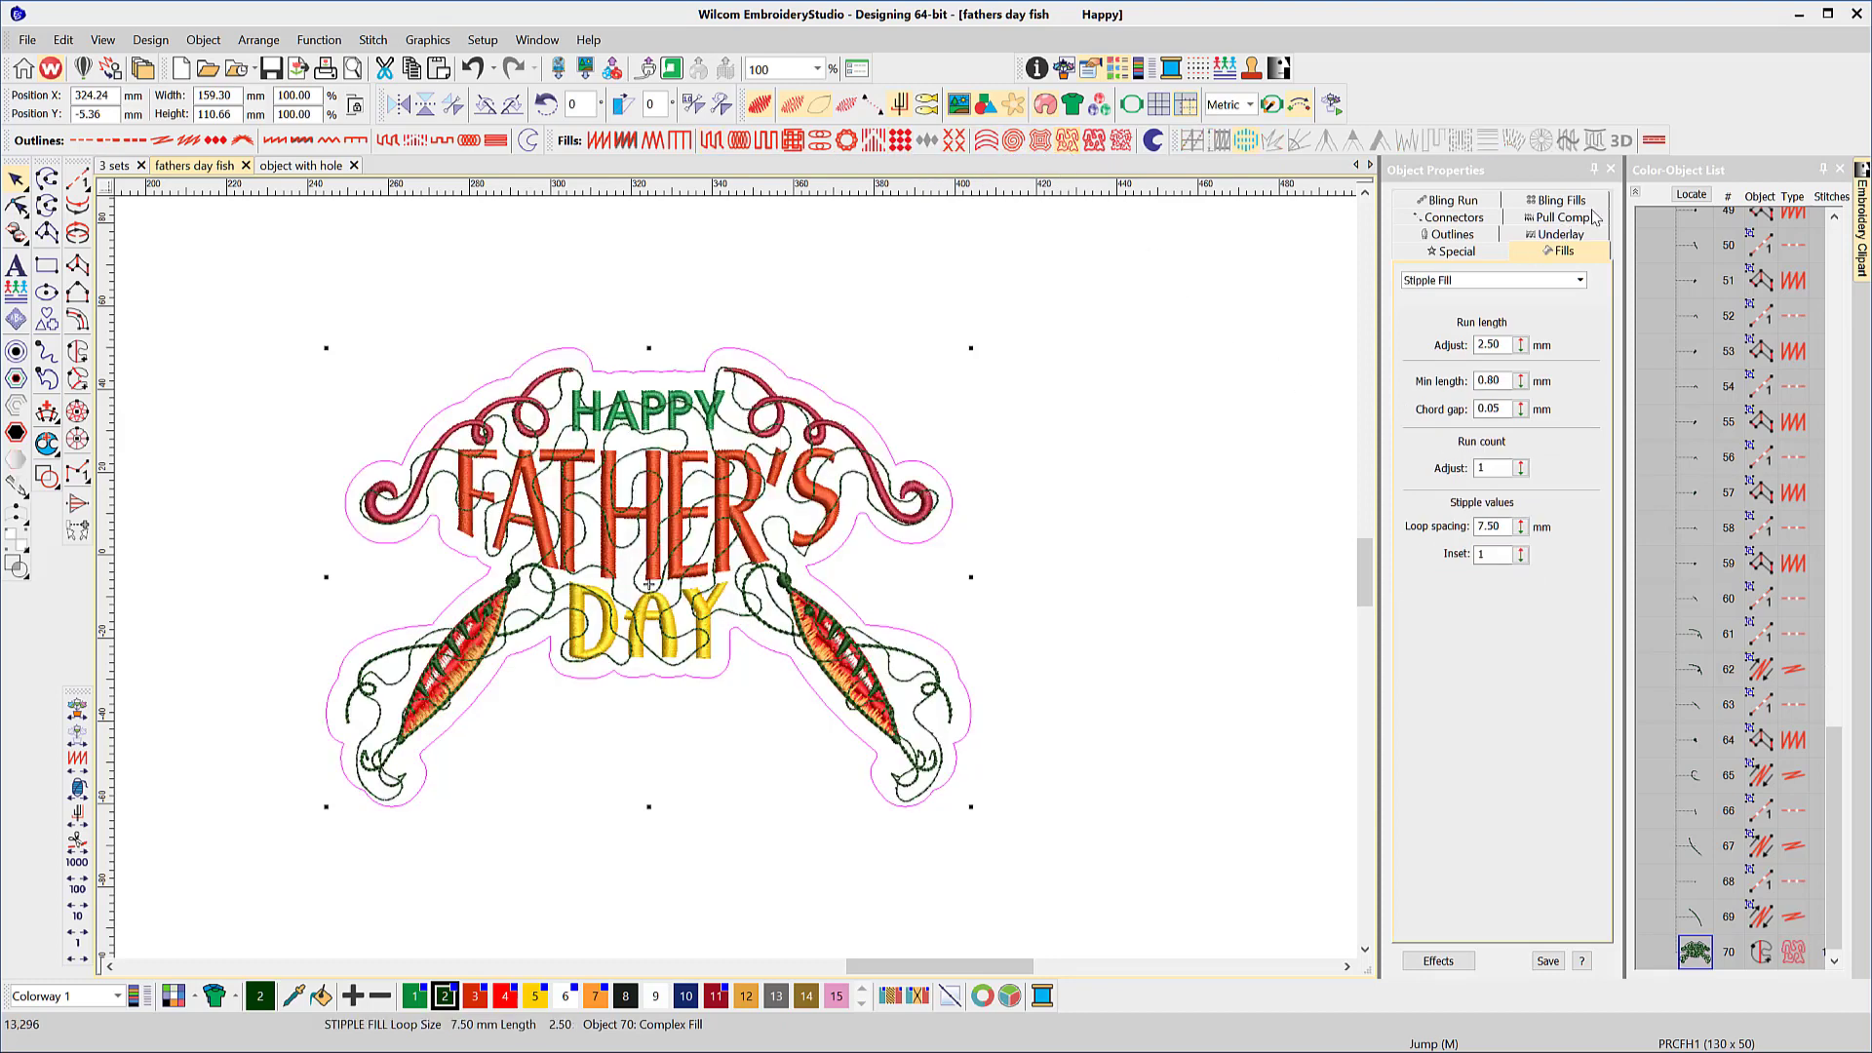
Set the stipple fill's loop spacing to 3.50 mm.
click(1636, 192)
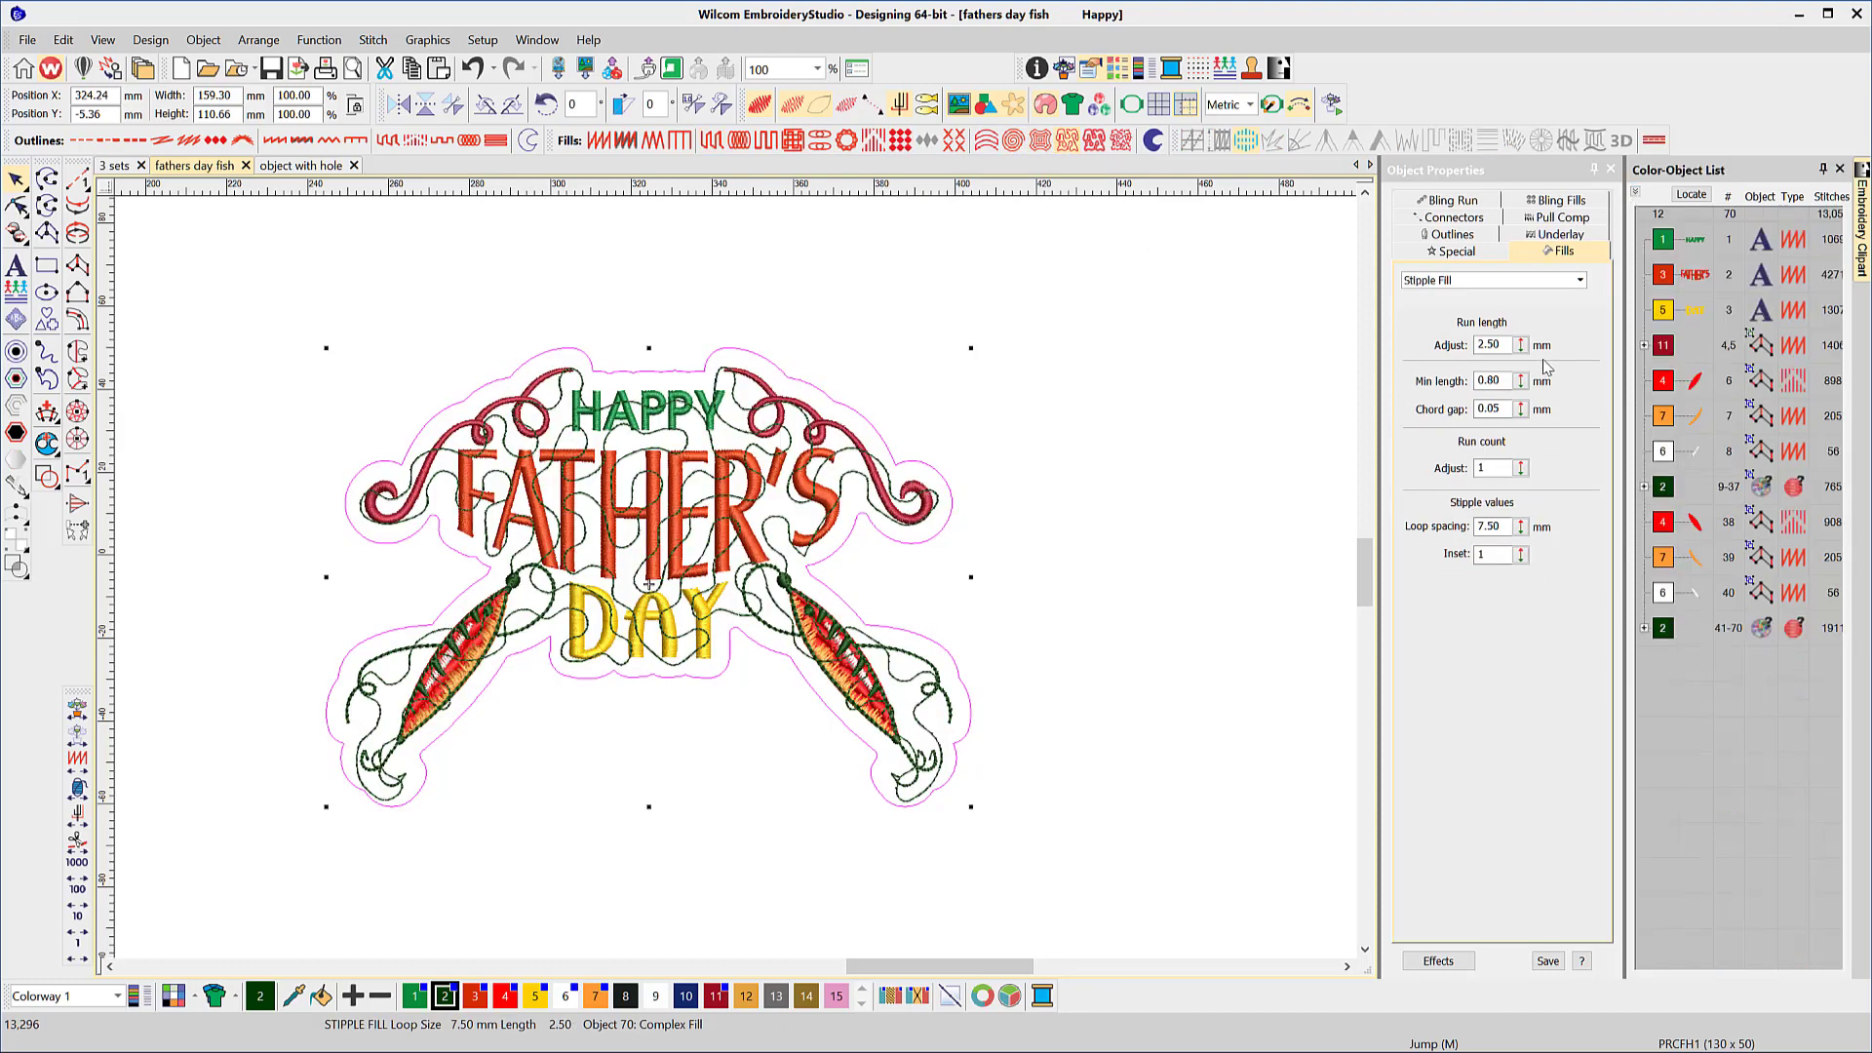
click(1489, 527)
text(3.)
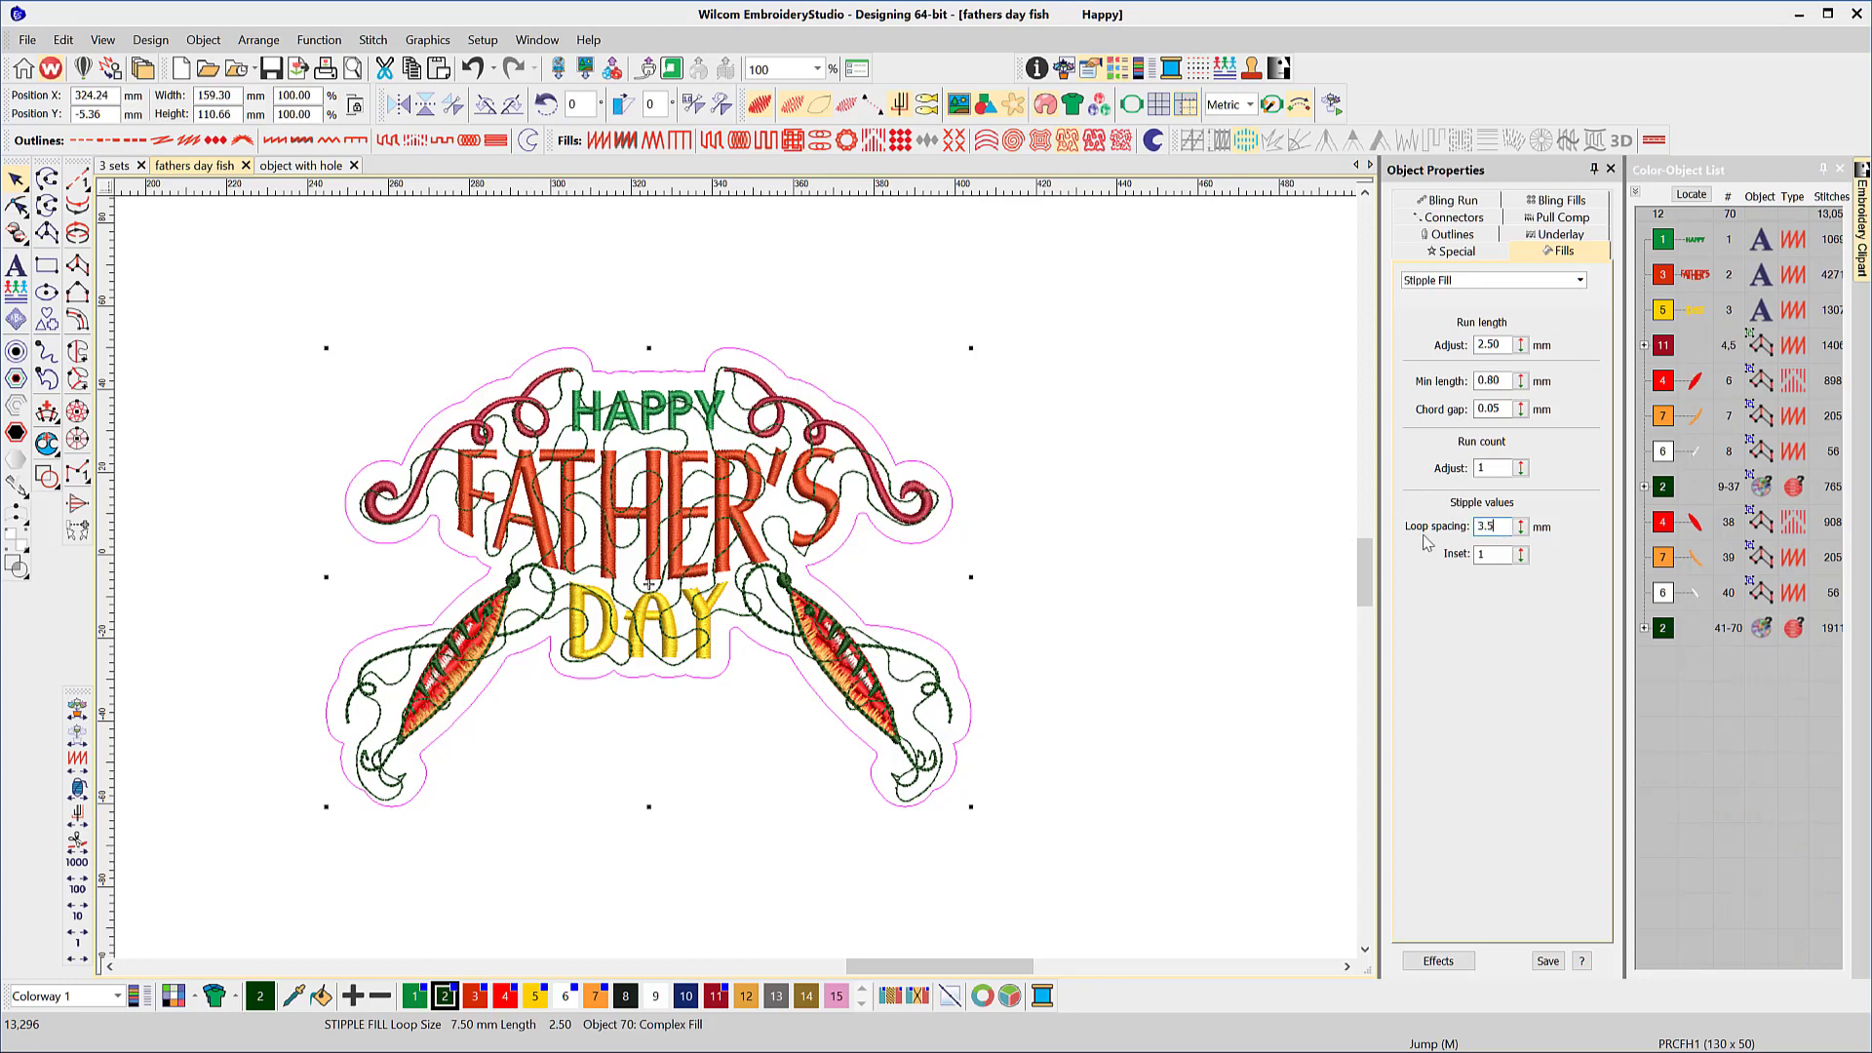
key(Return)
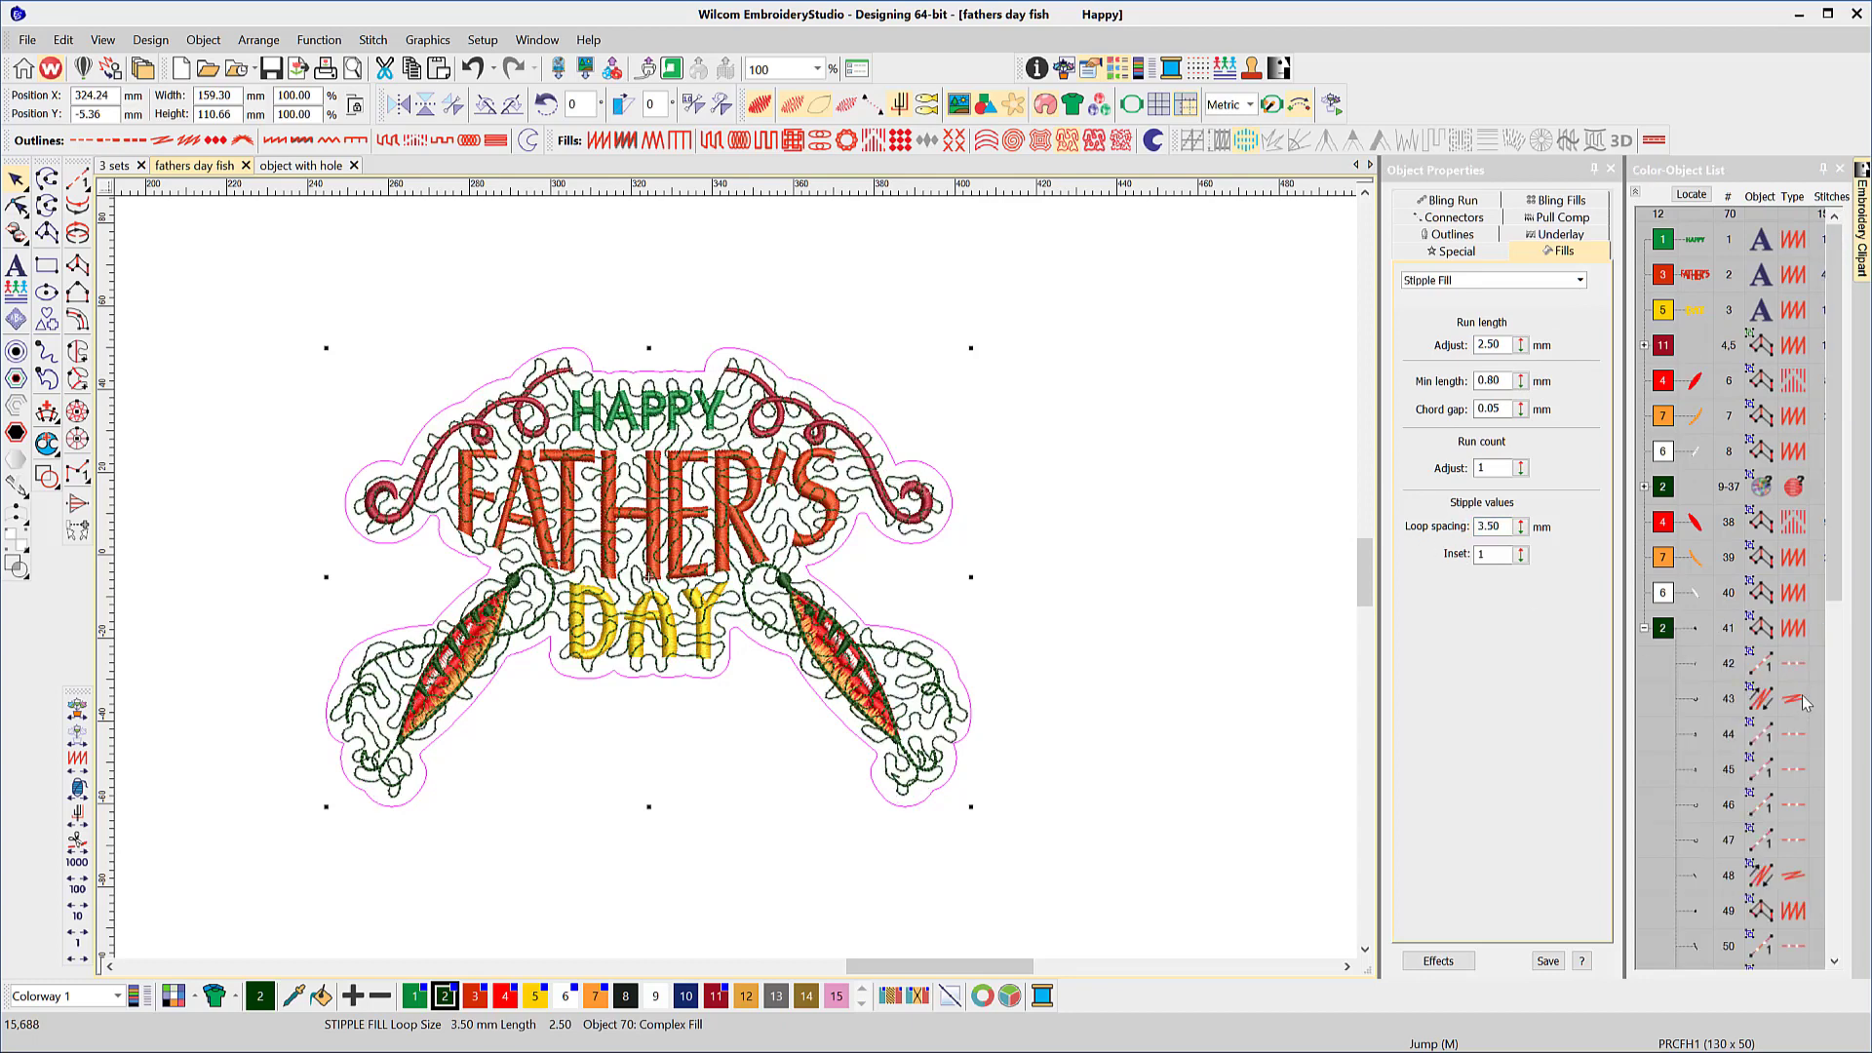
scroll(1838, 624, down, 1)
scroll(1839, 624, down, 7)
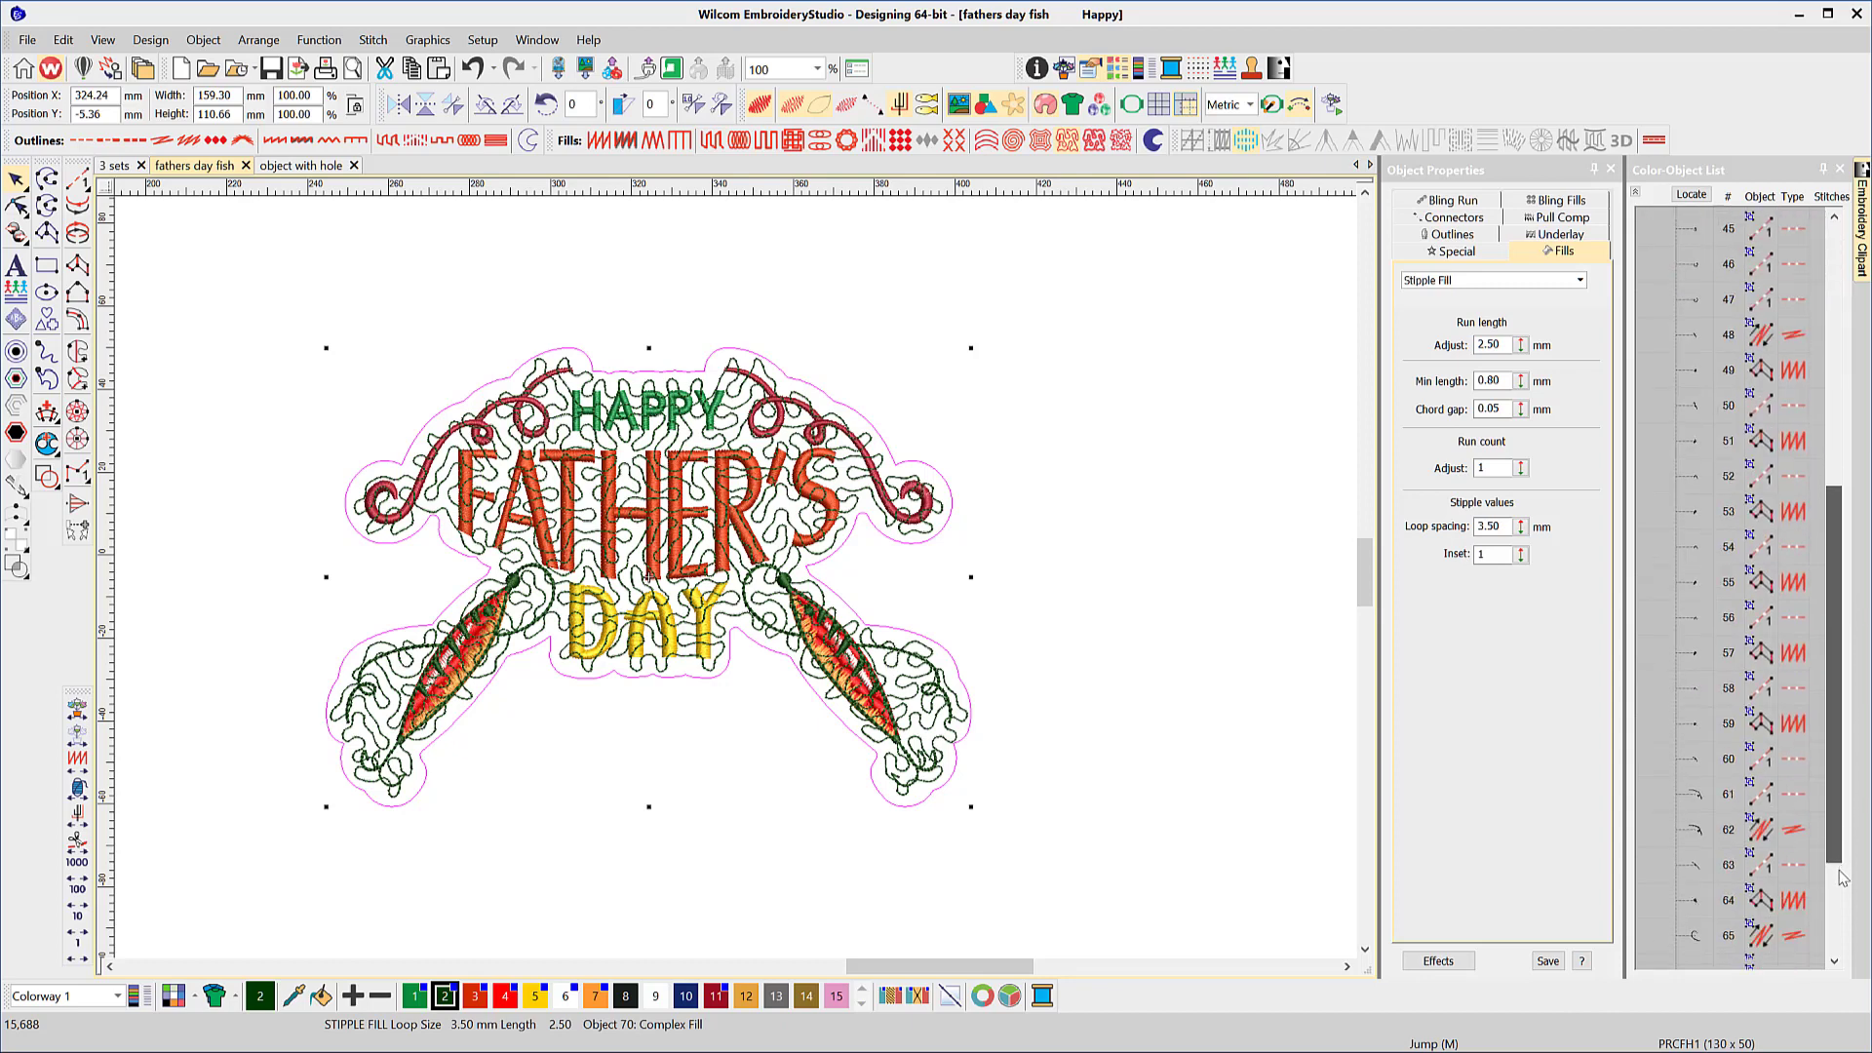
Move the stipple backing to the start of the sequence and add a Satin offset border around the design.
click(1696, 944)
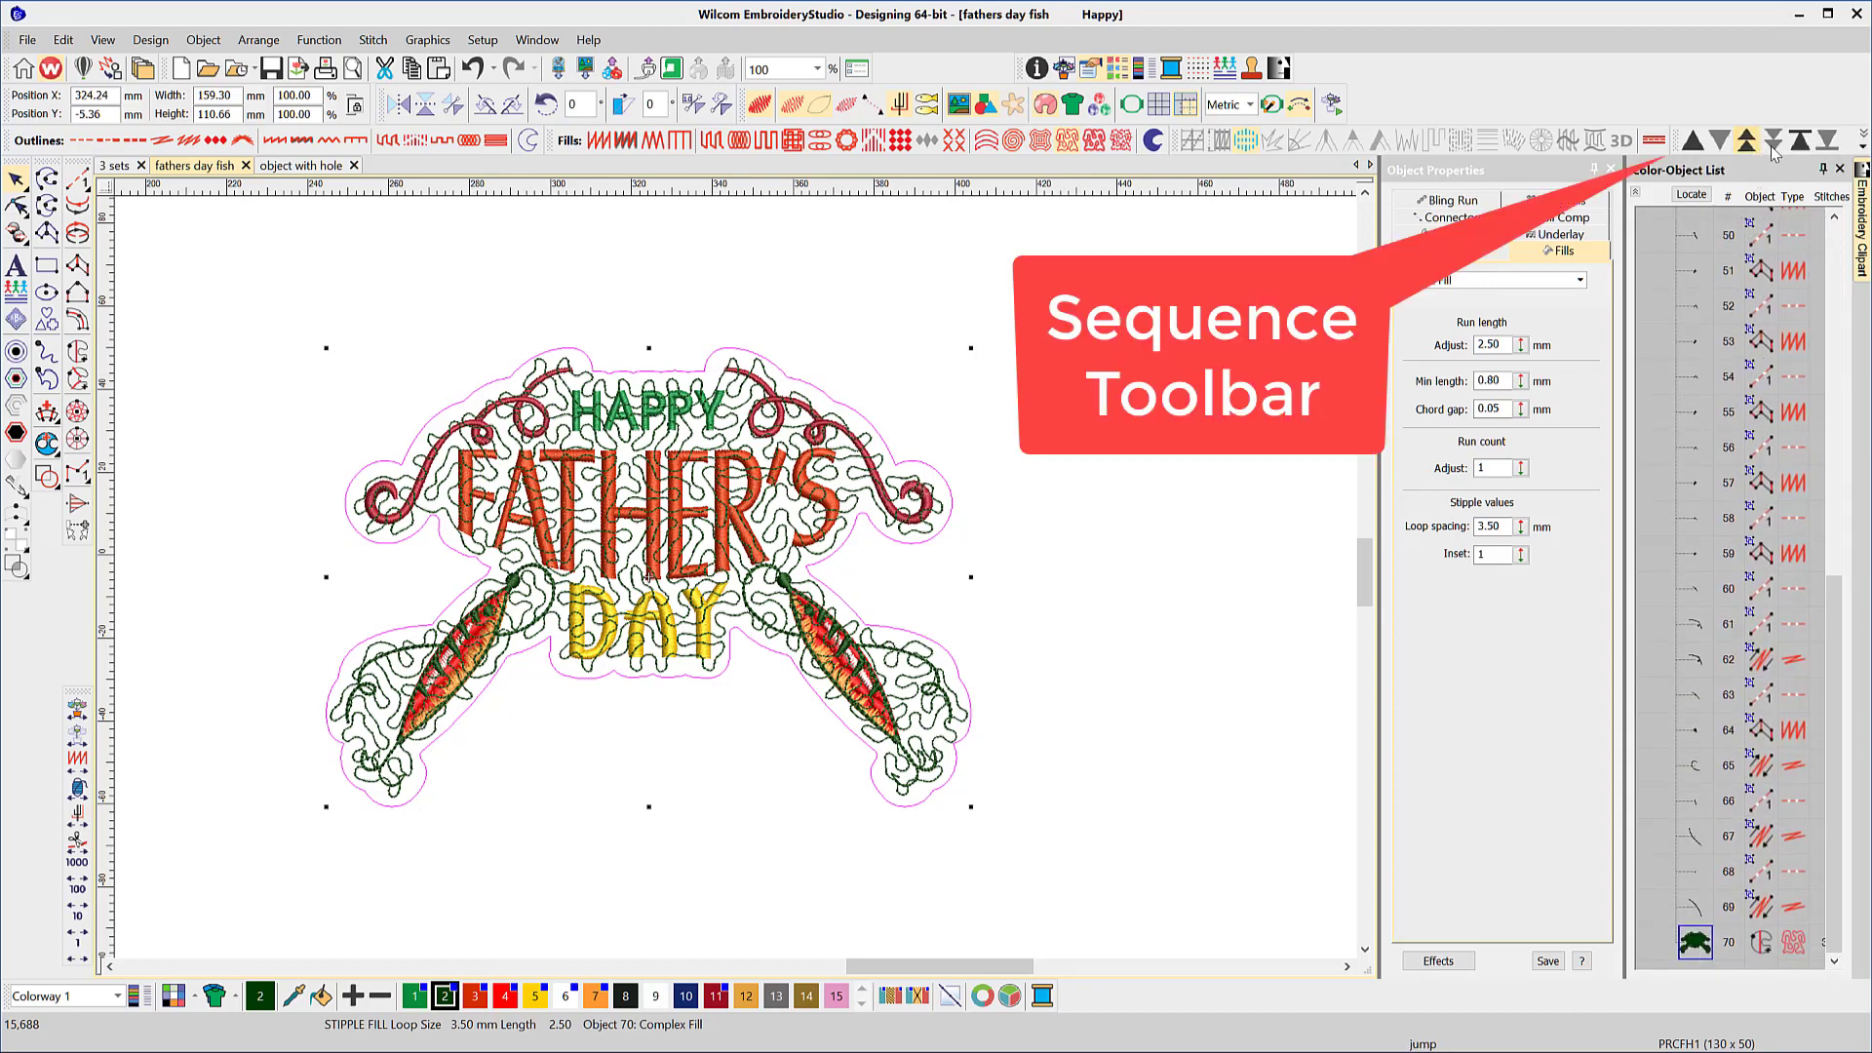
click(1801, 142)
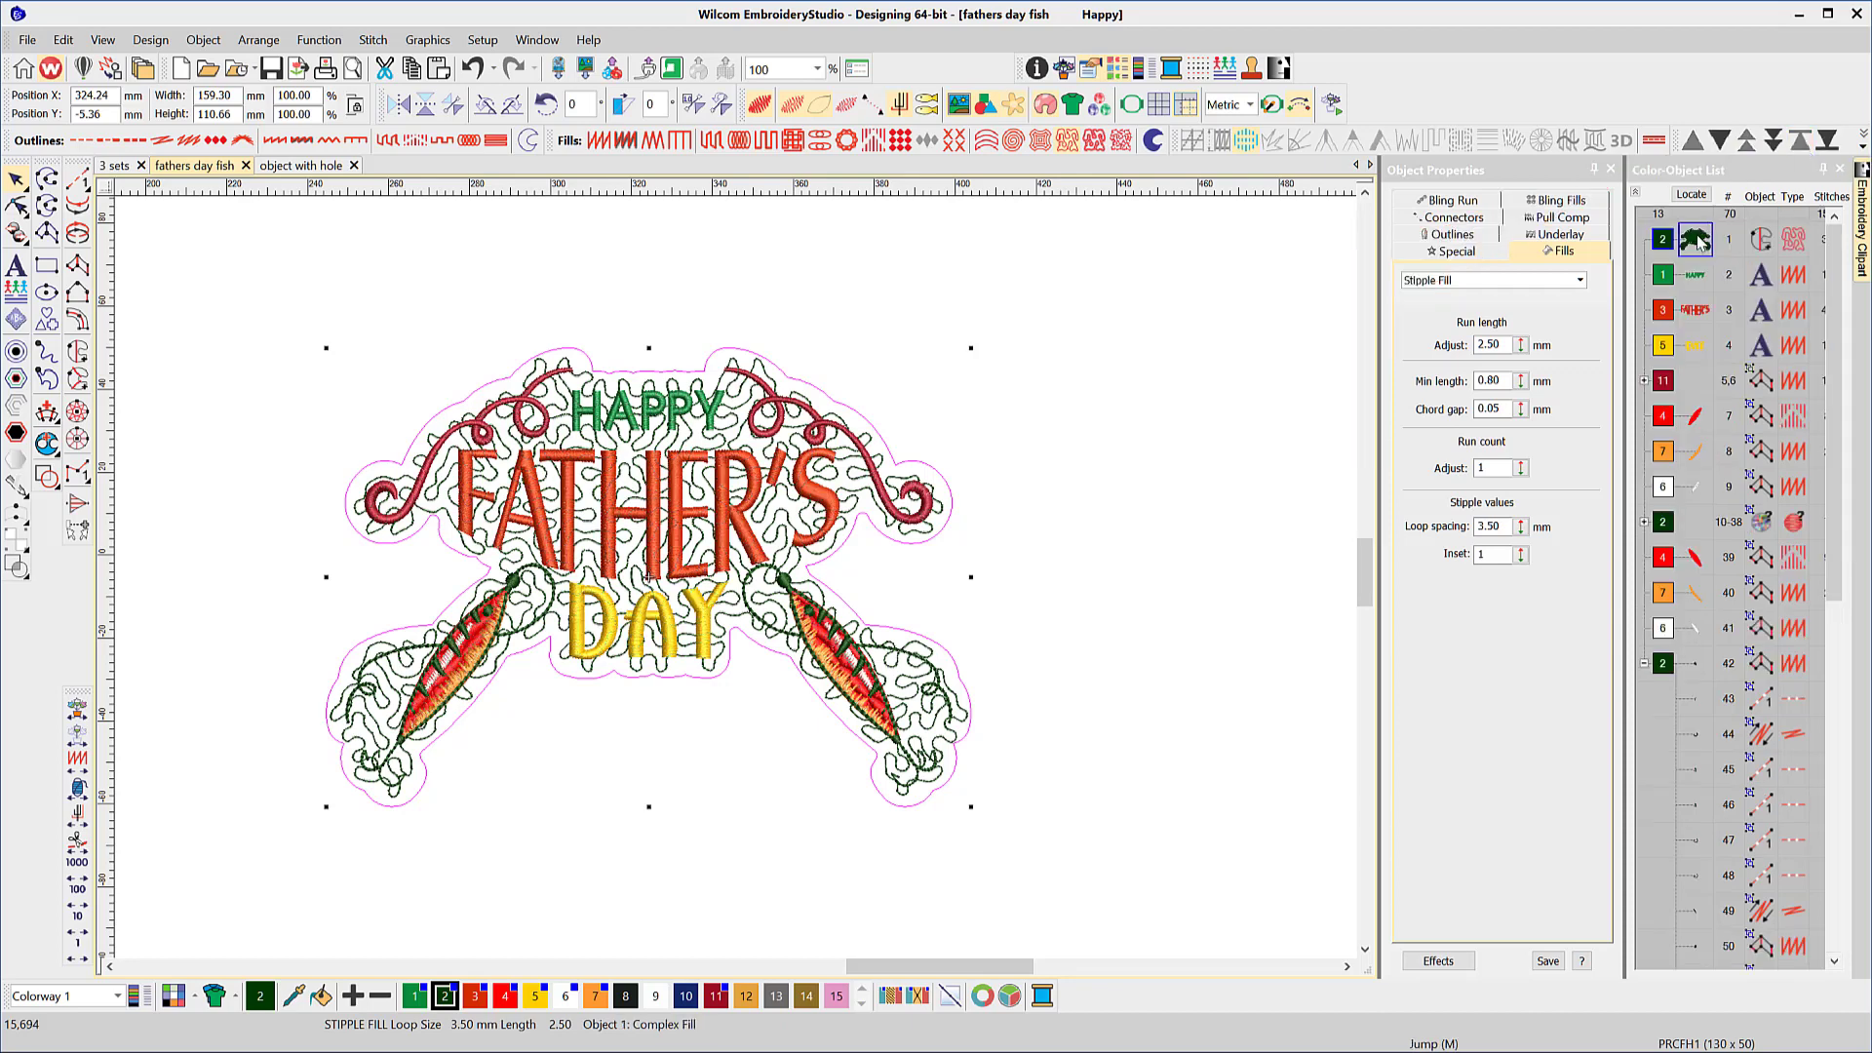
click(15, 350)
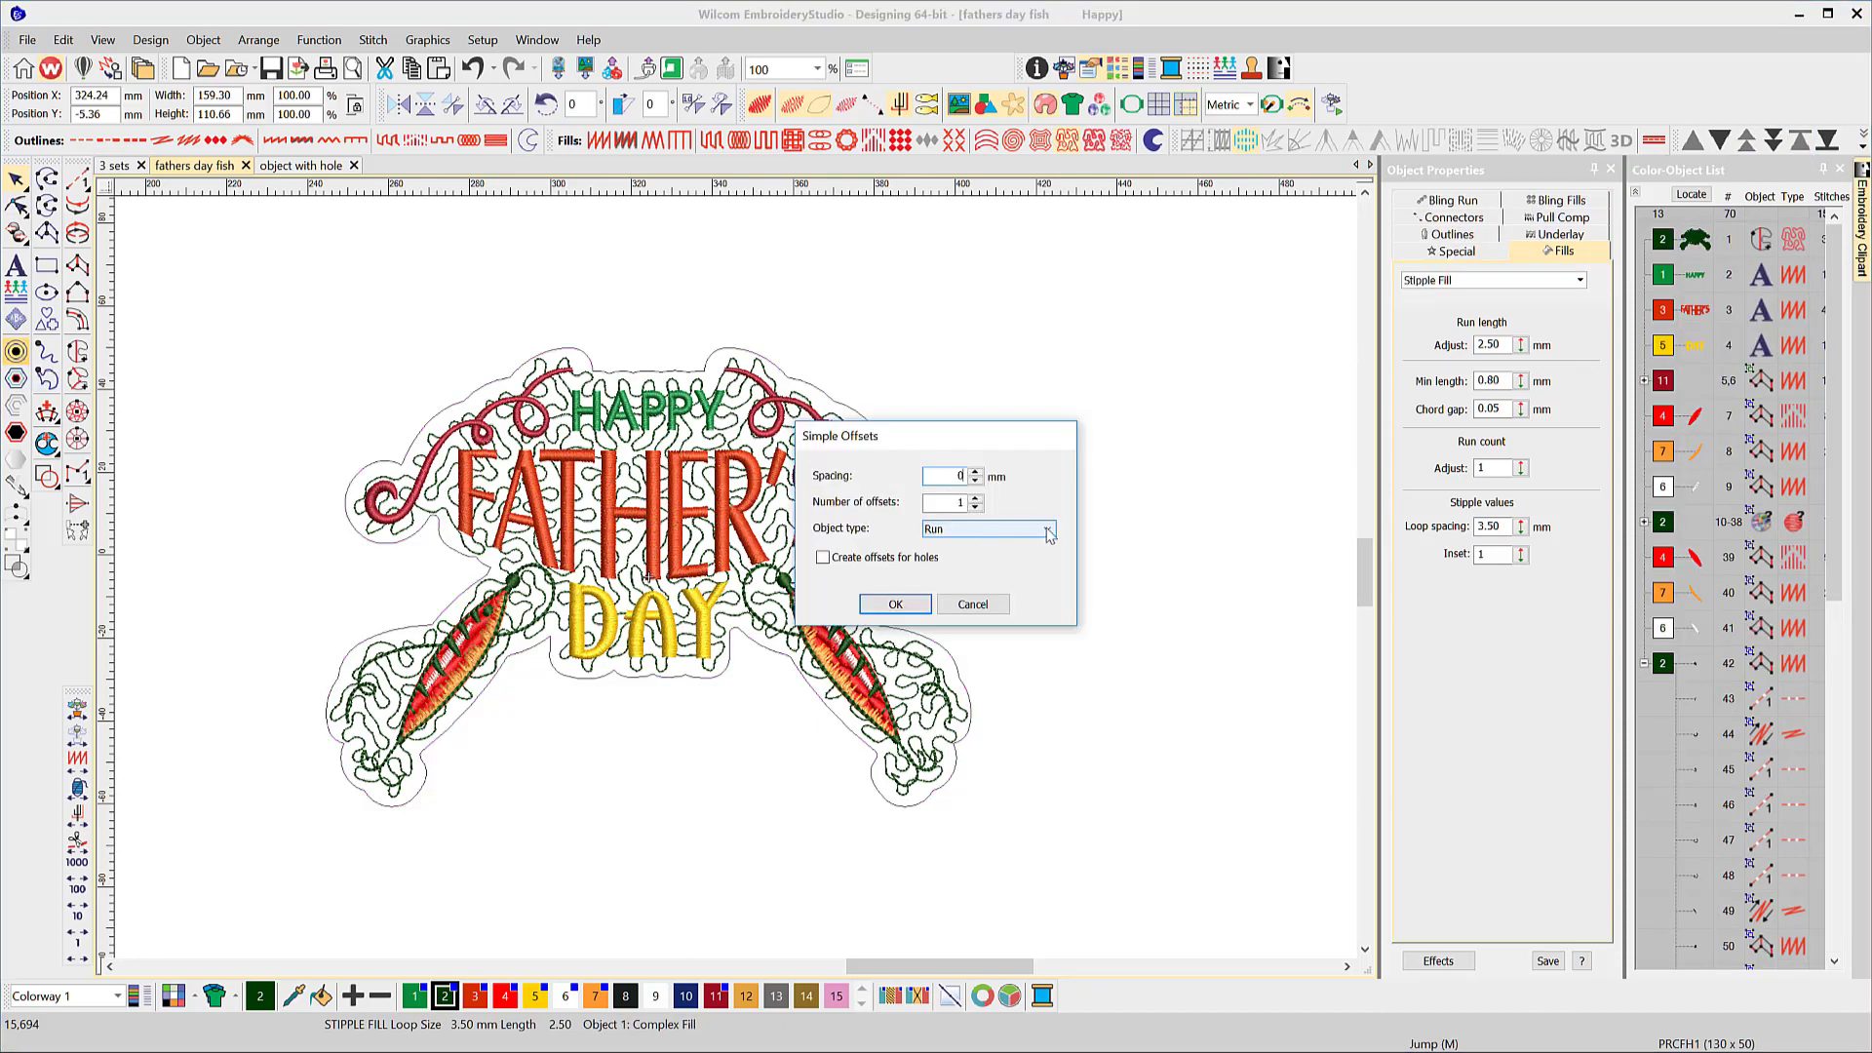
click(1048, 532)
click(1001, 573)
click(901, 603)
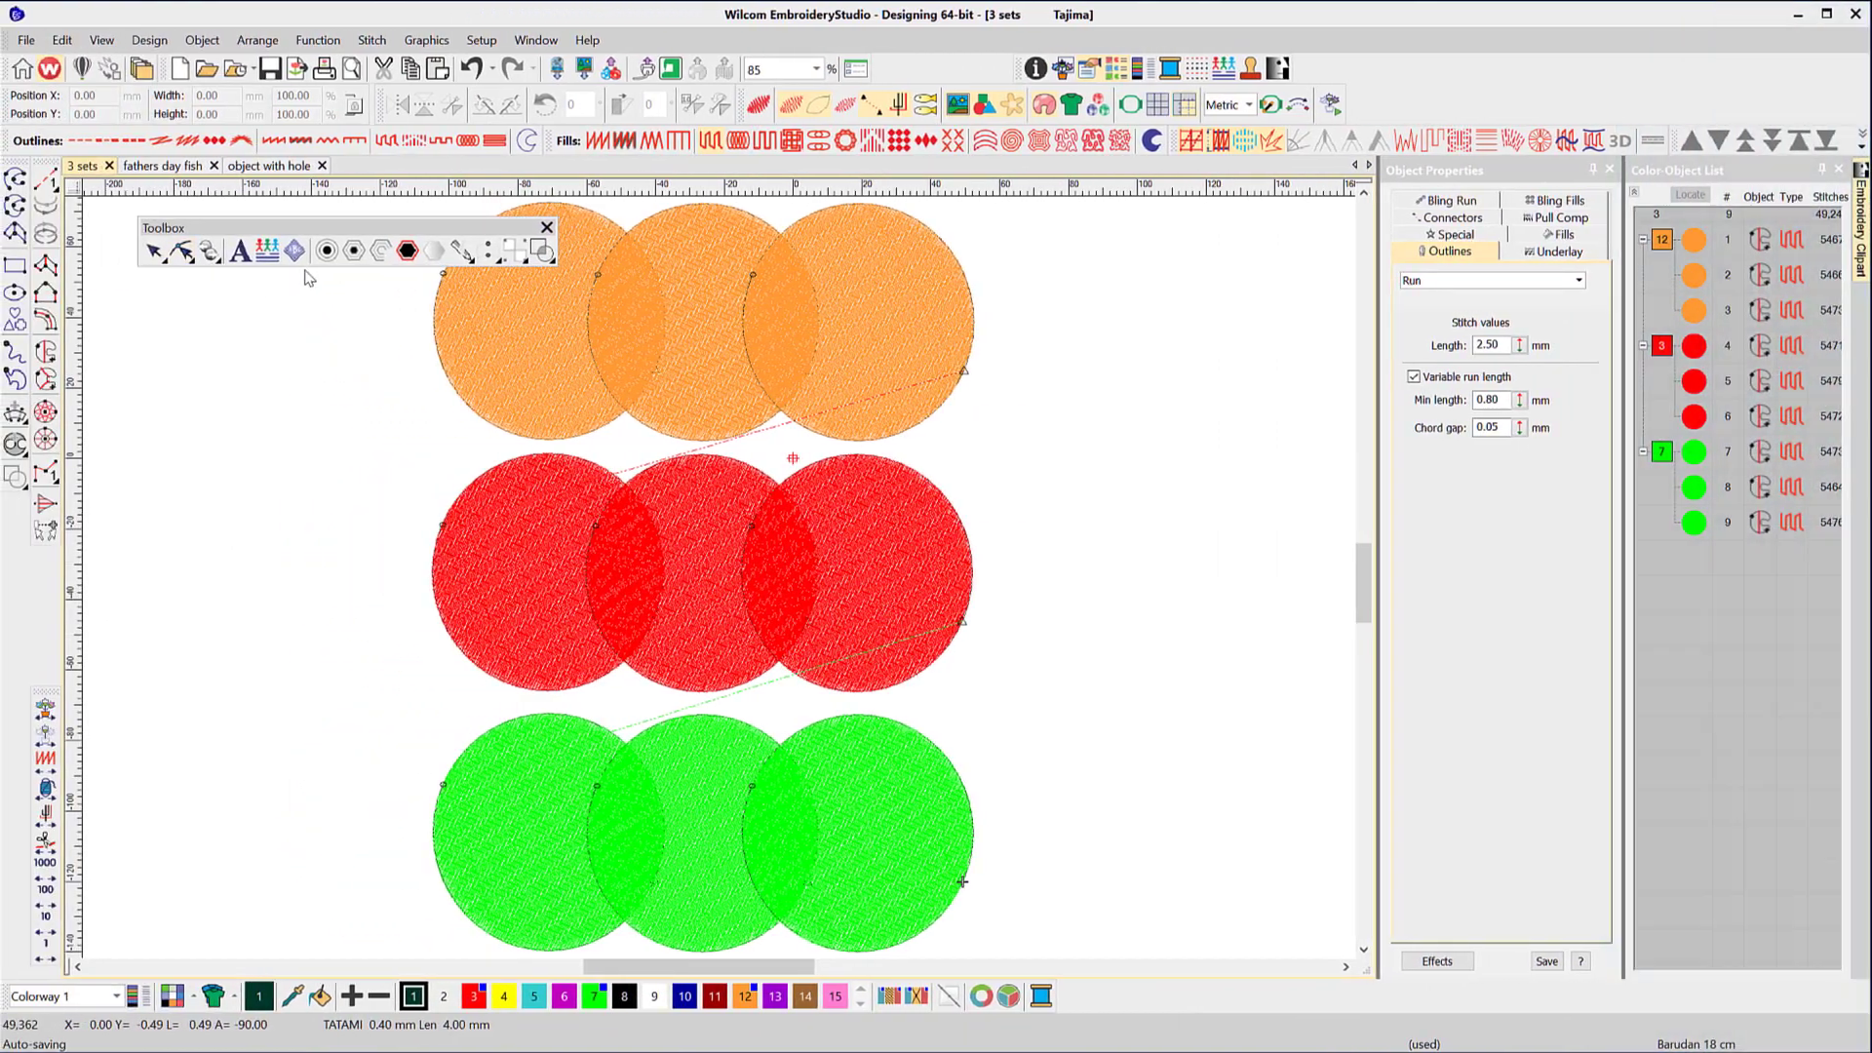
Reshape the floating toolbox into a tall column beside the circles and marquee-select the three top-row circles.
drag(314, 267, 226, 702)
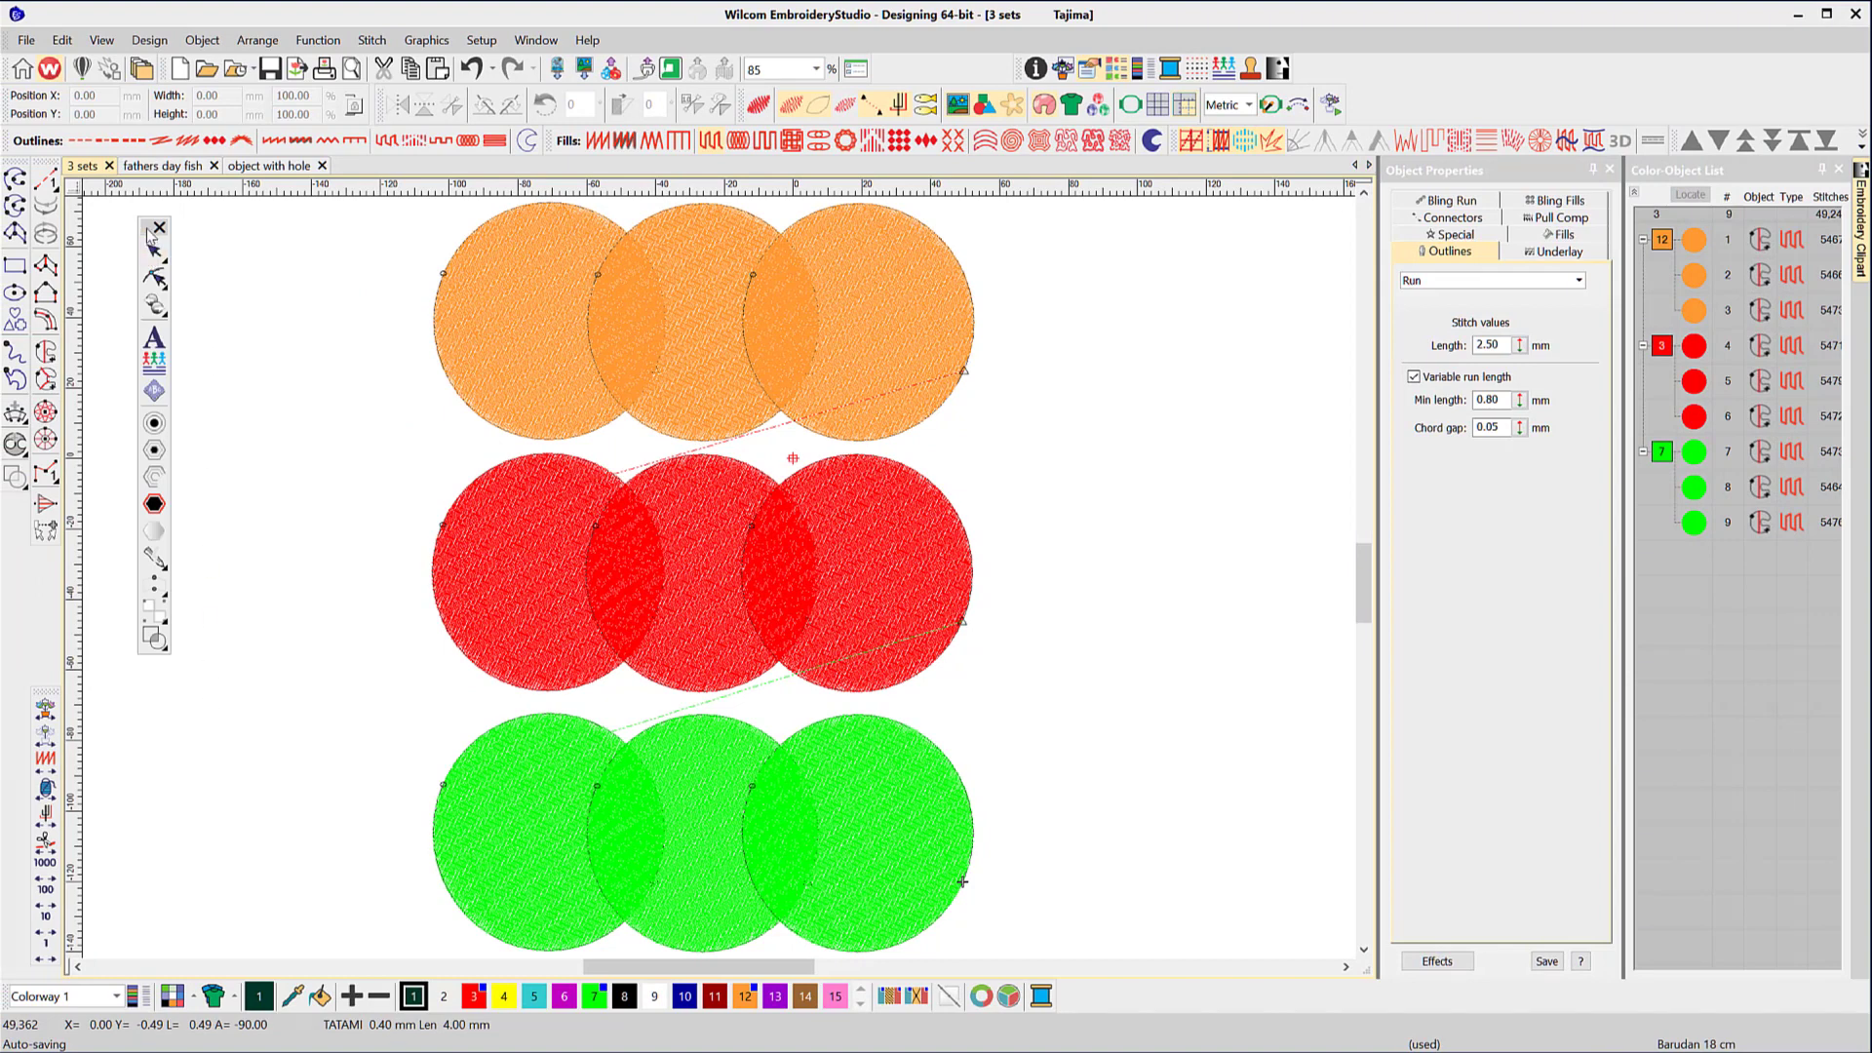
drag(146, 227, 324, 254)
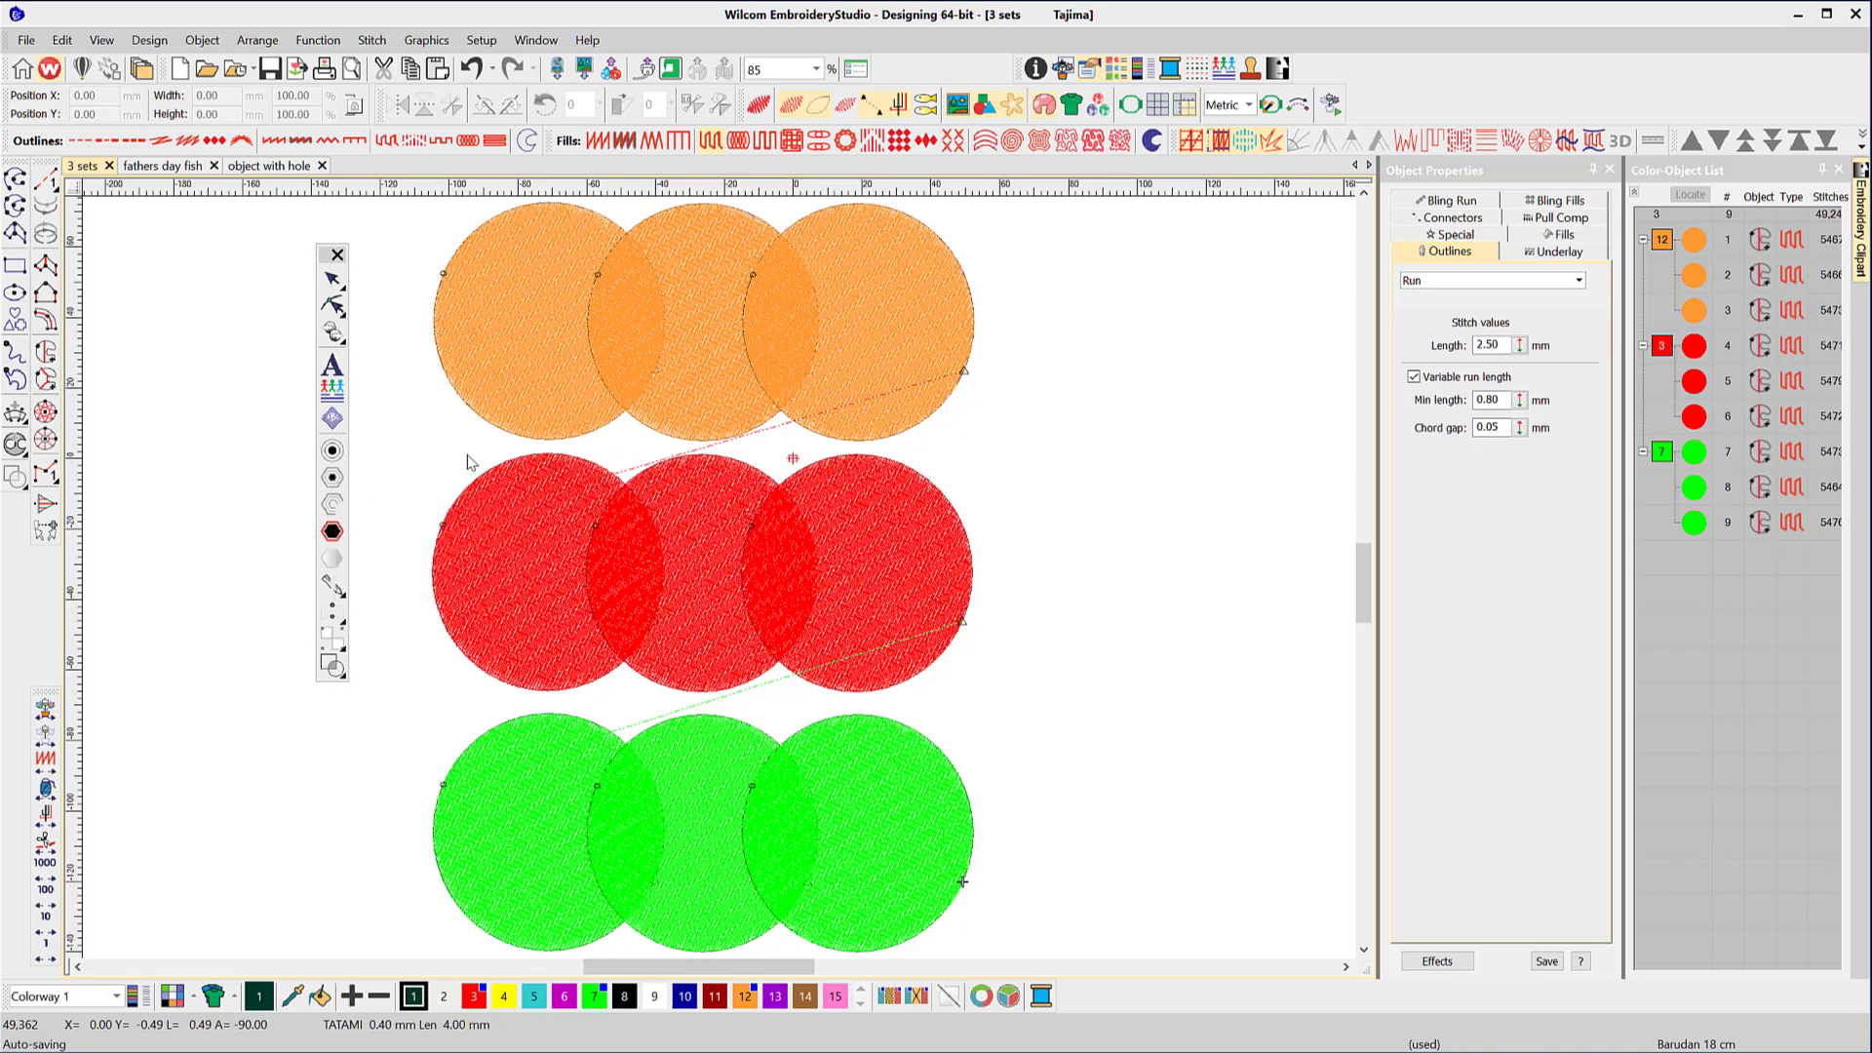
click(333, 280)
drag(419, 196, 992, 460)
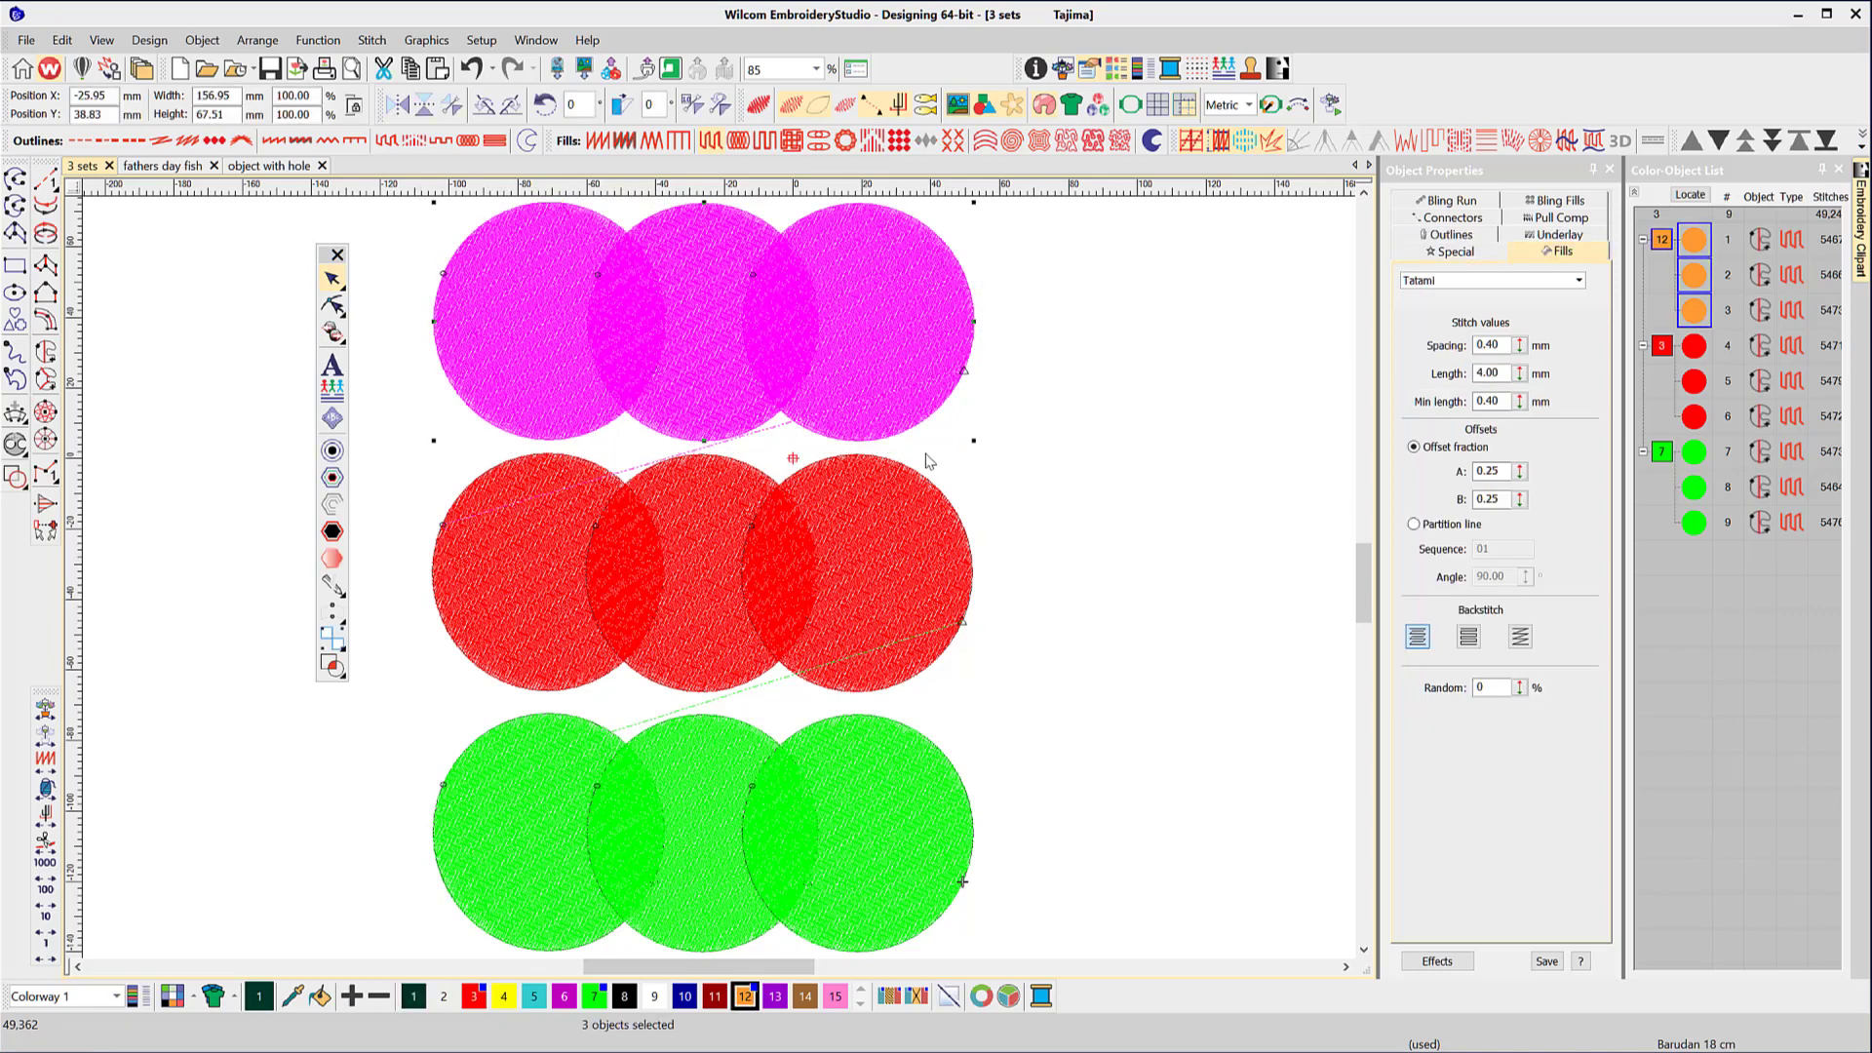
click(332, 478)
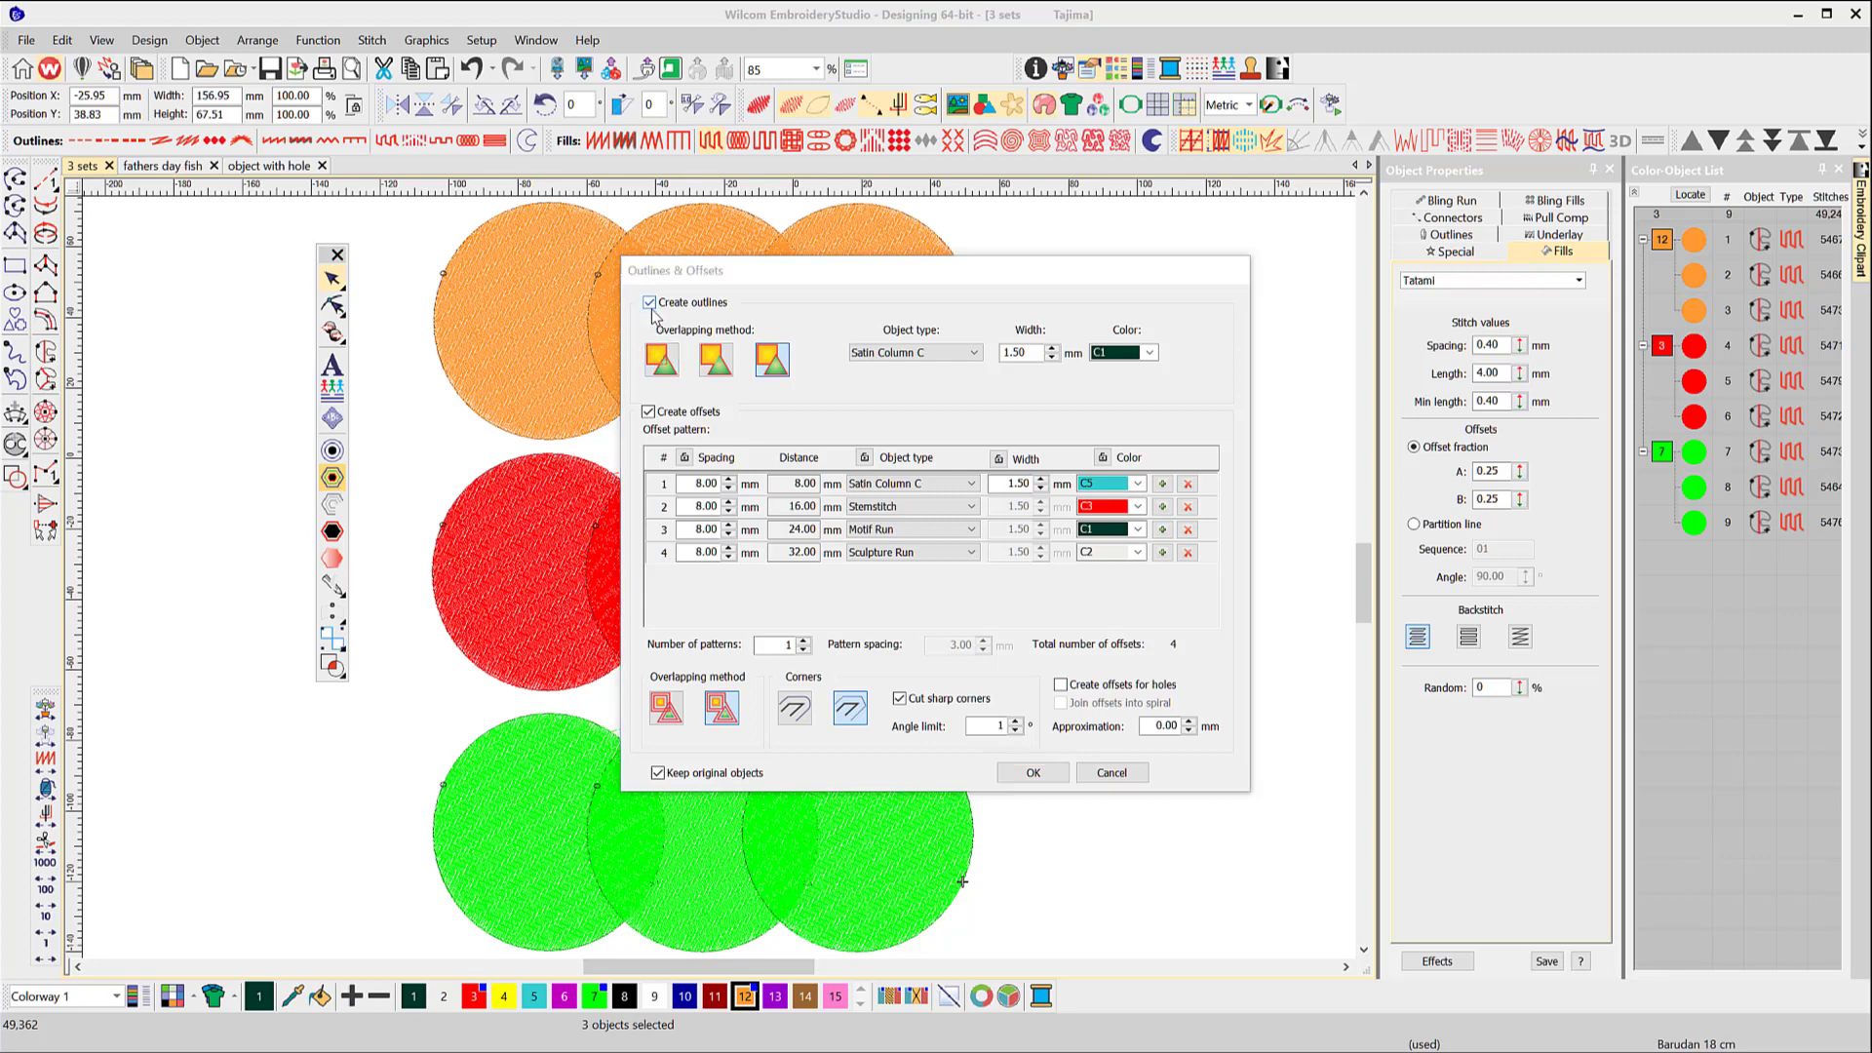
Outline each orange circle with its own 1.60 mm yellow C4 Satin Column C, with no extra offsets.
click(649, 413)
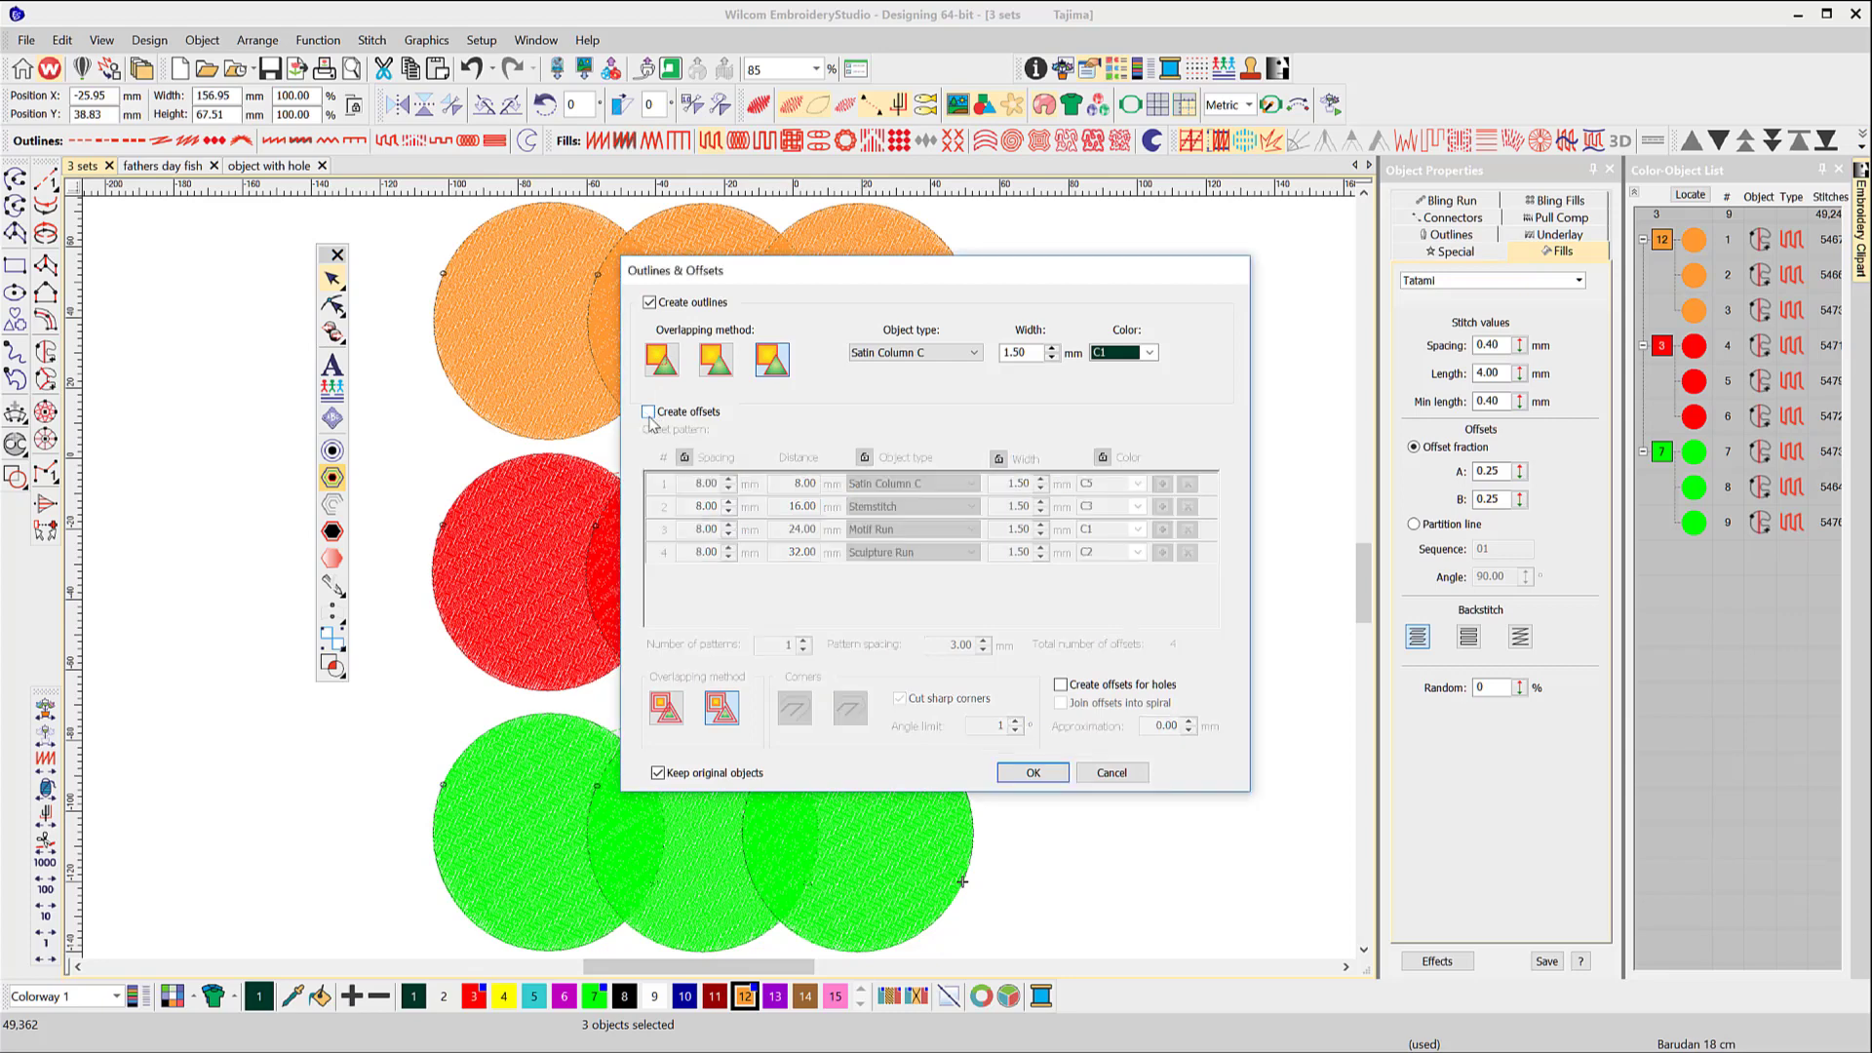
click(669, 363)
click(972, 353)
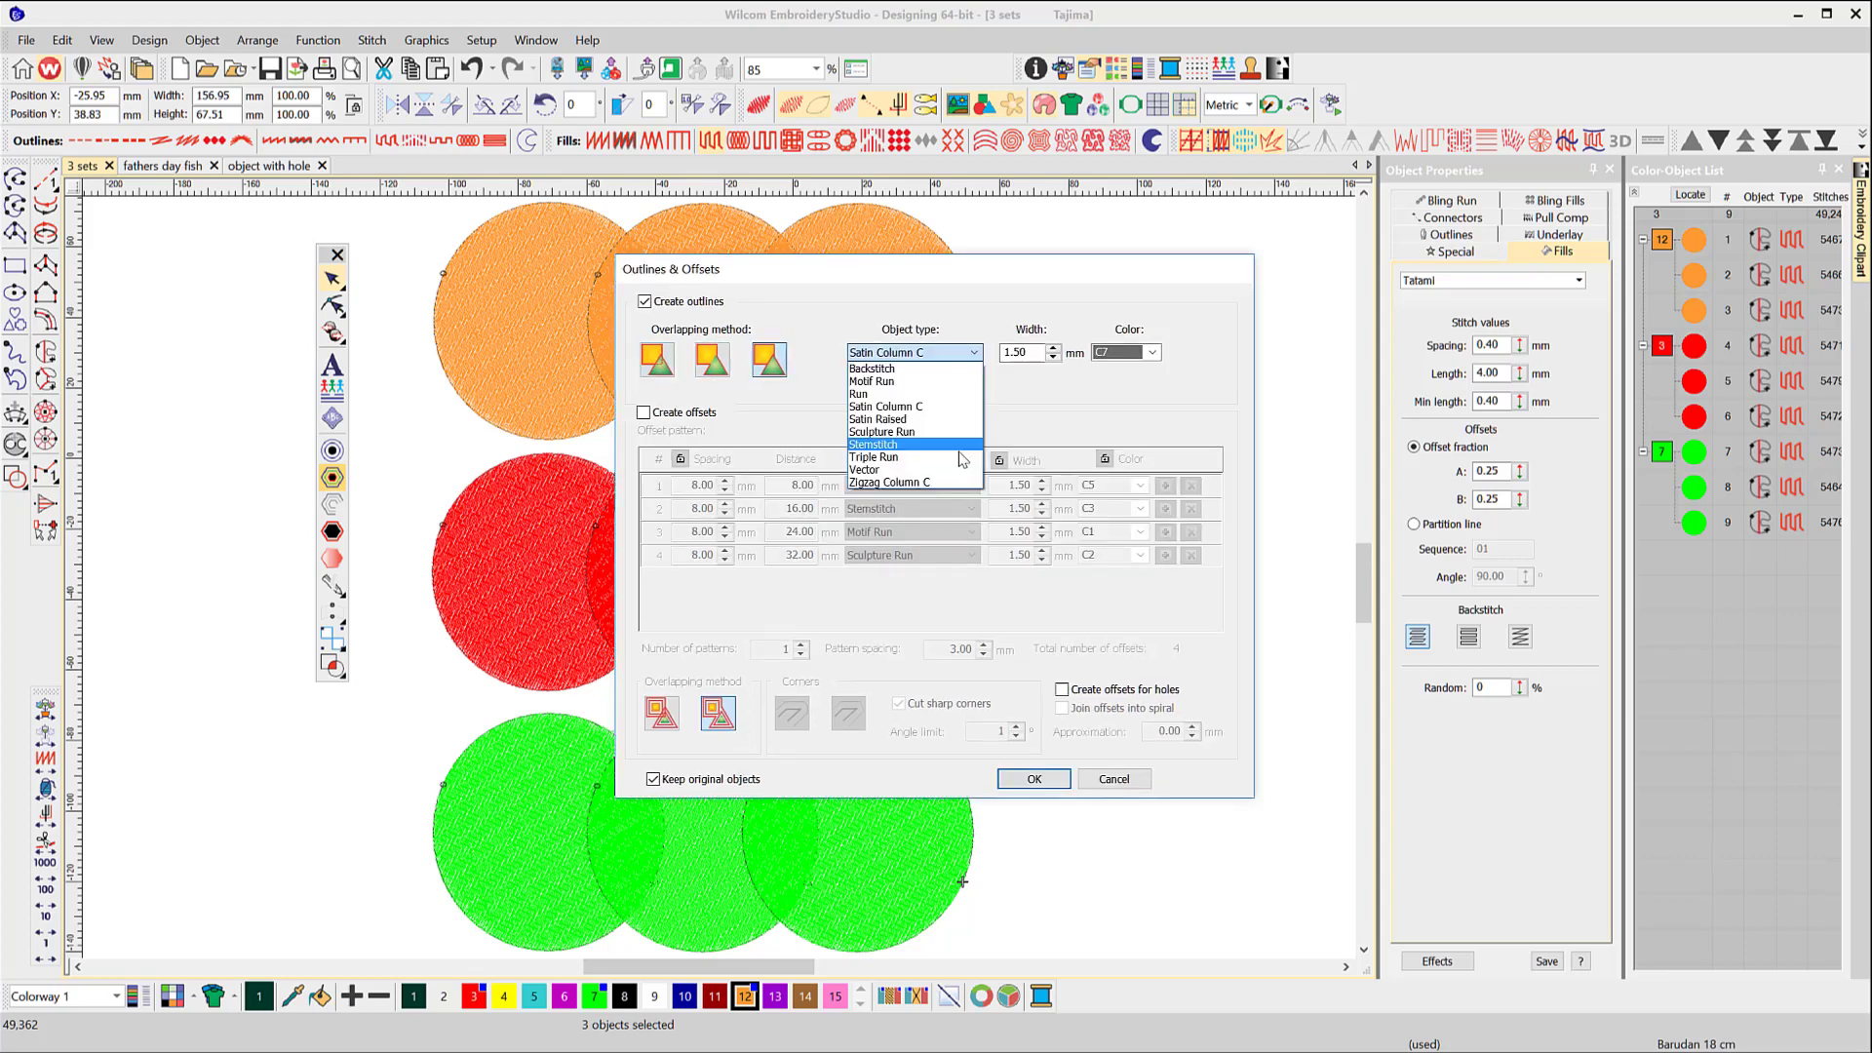
click(1052, 347)
click(1151, 352)
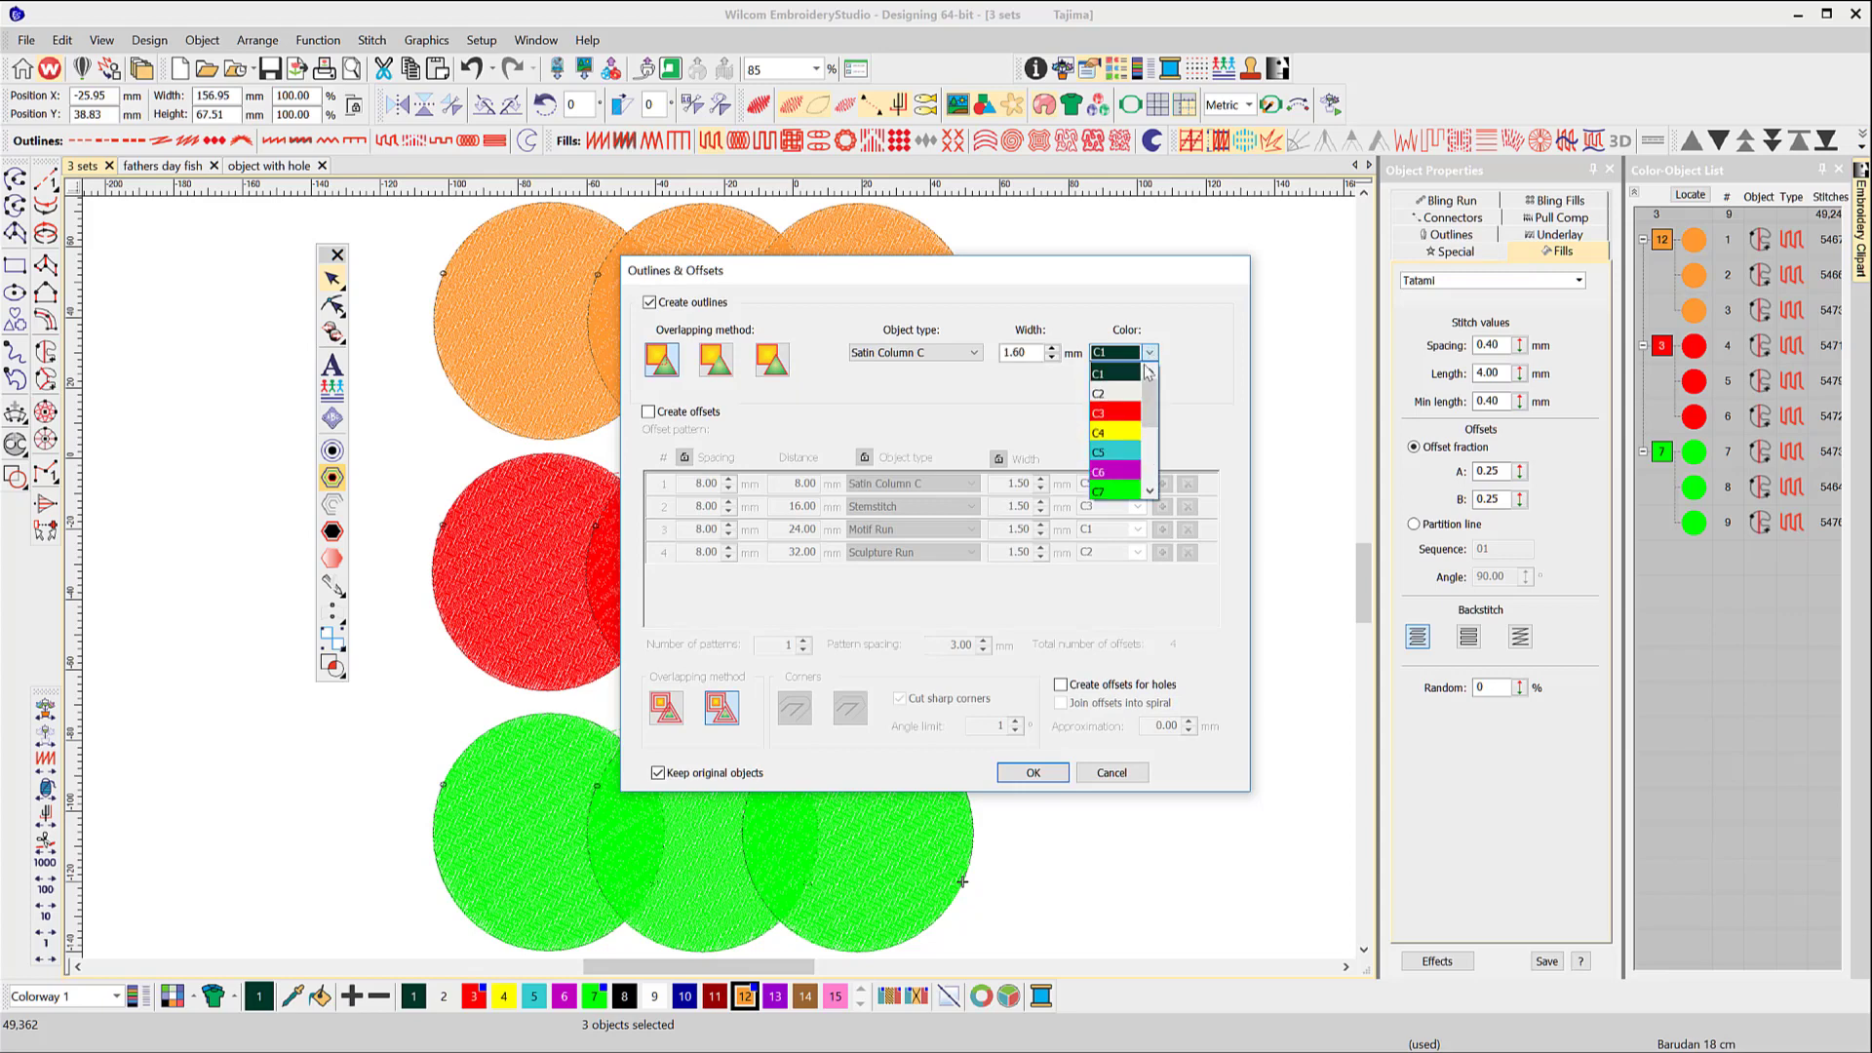
click(1121, 432)
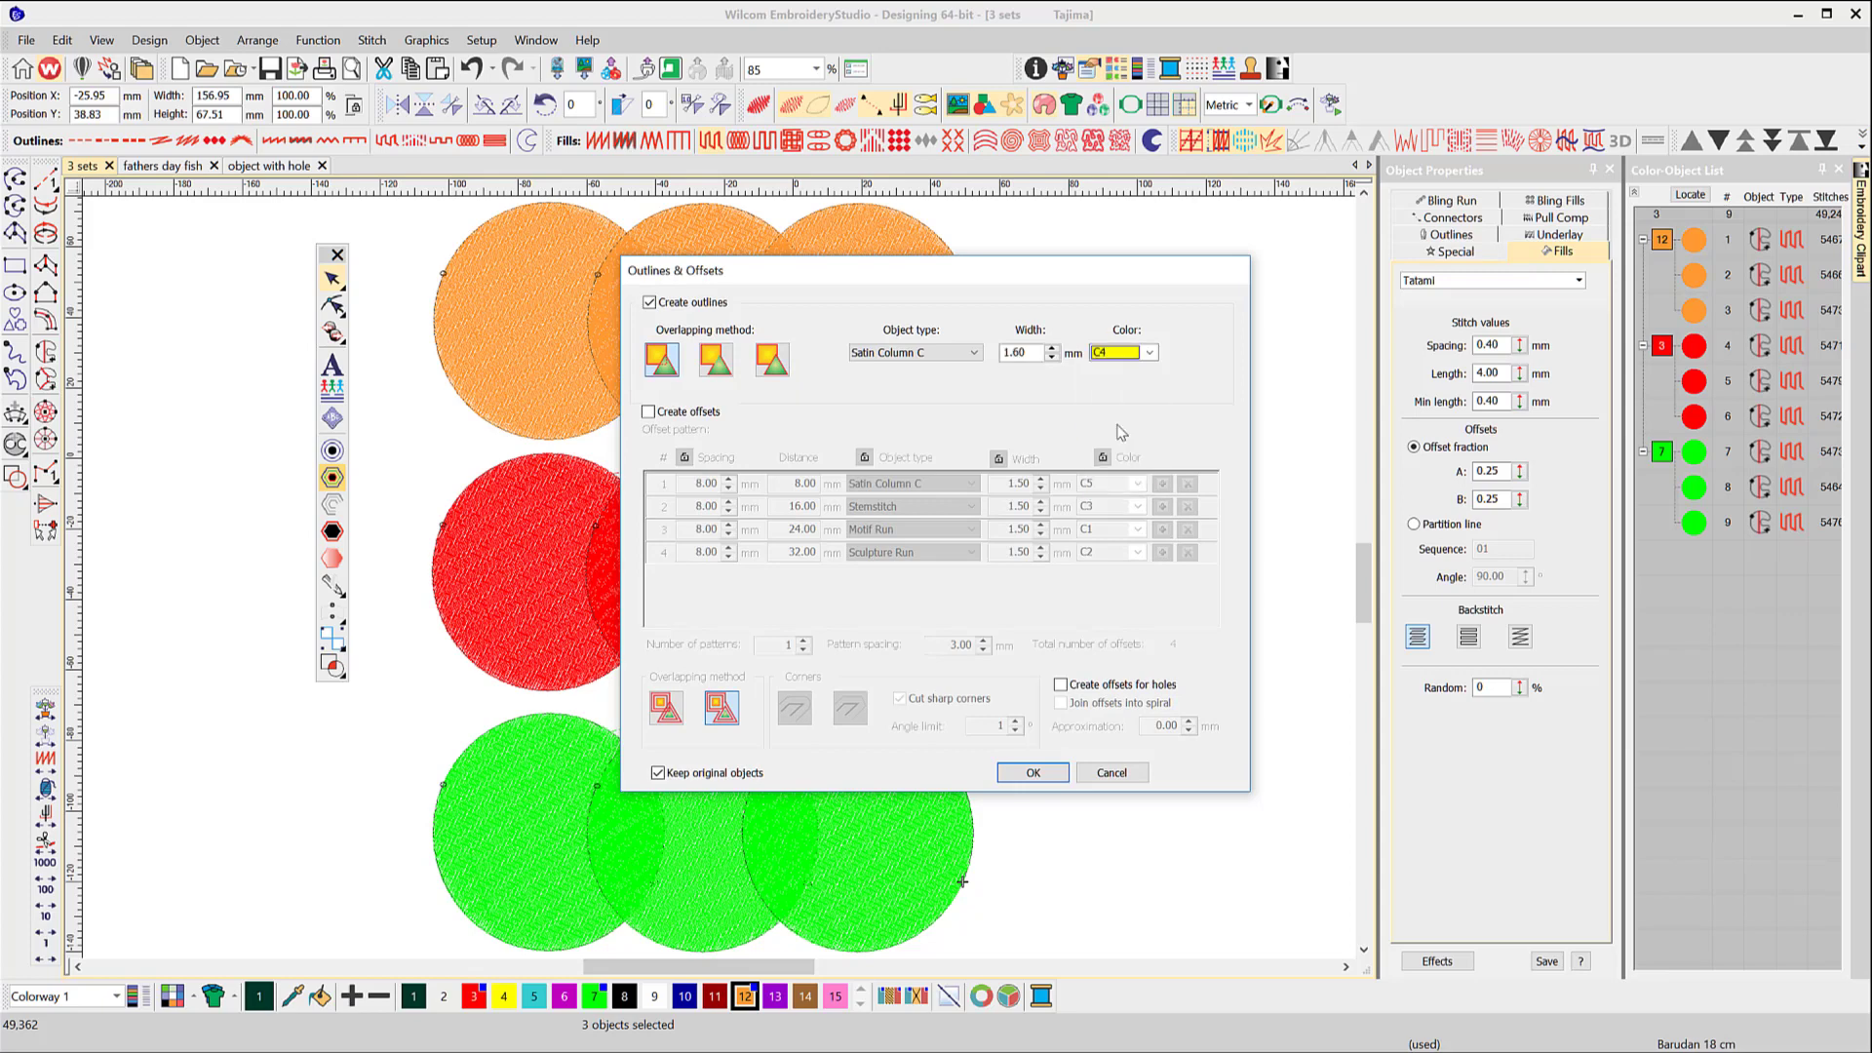
click(1035, 773)
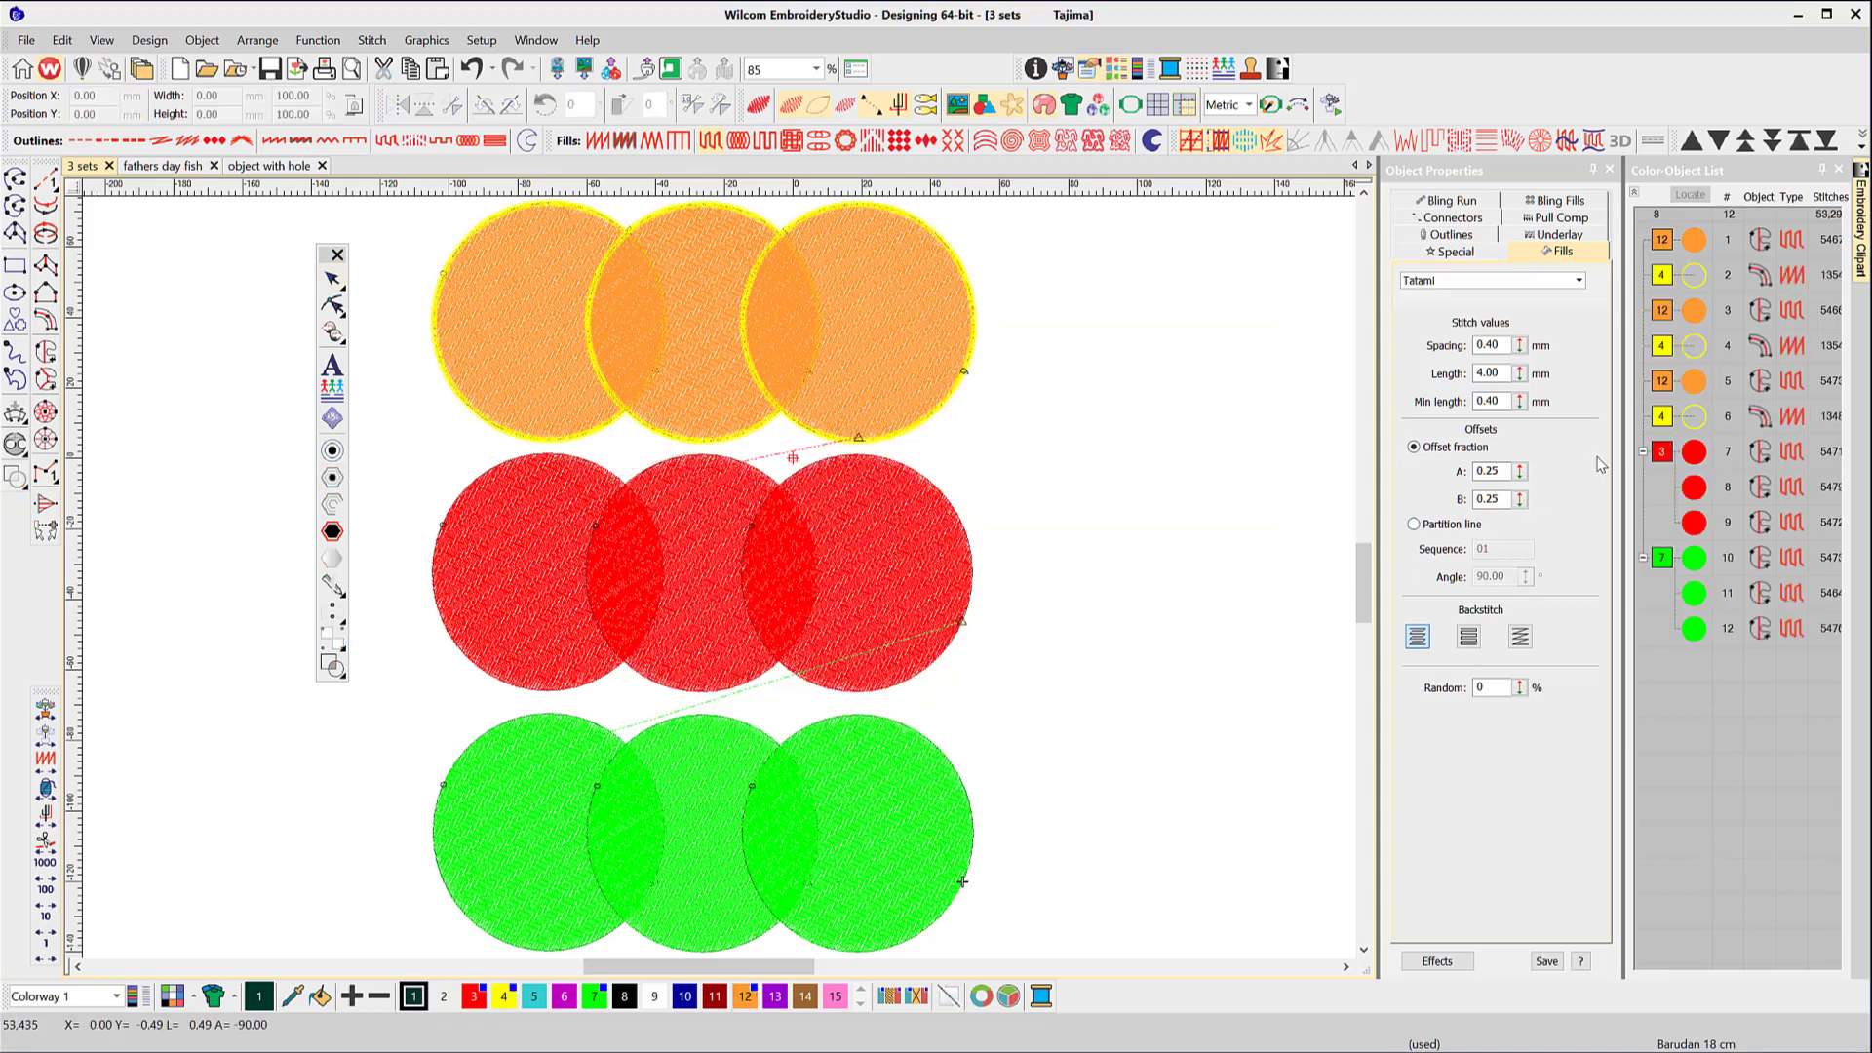
click(1704, 246)
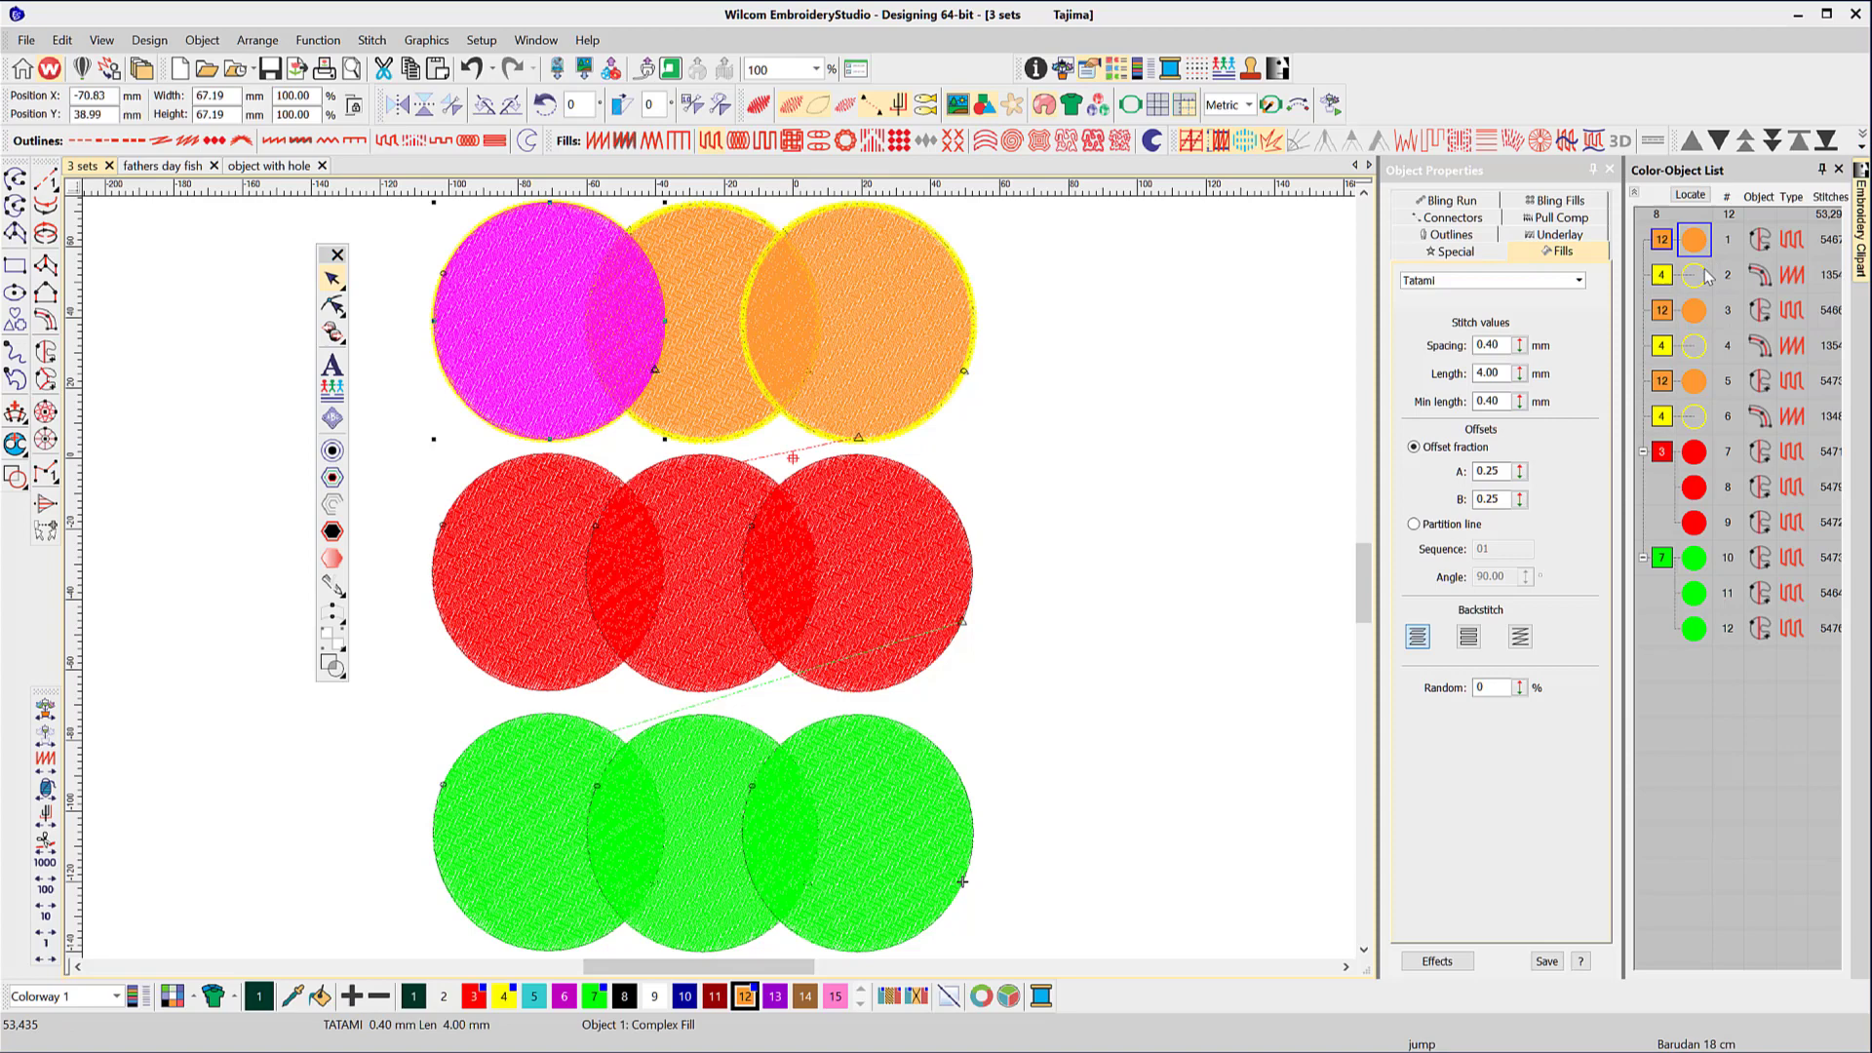
click(1704, 280)
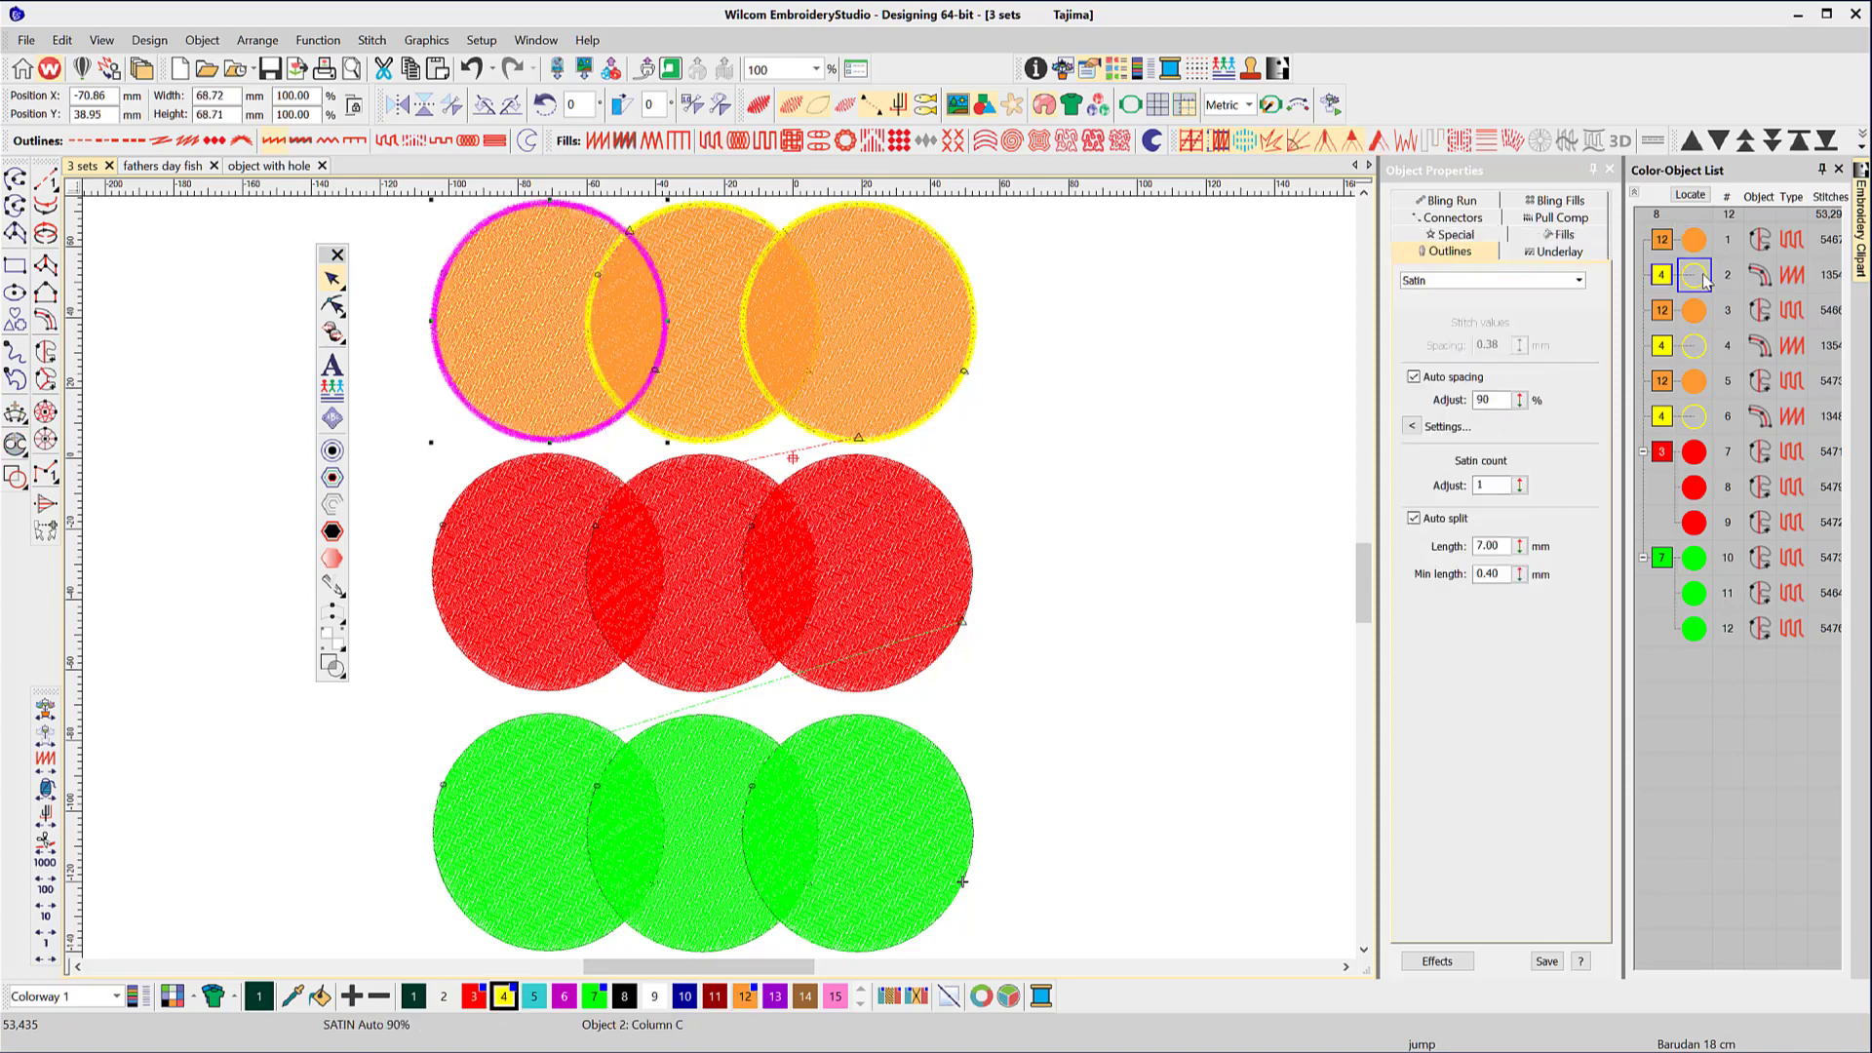
key(Tab)
key(Tab)
key(Tab)
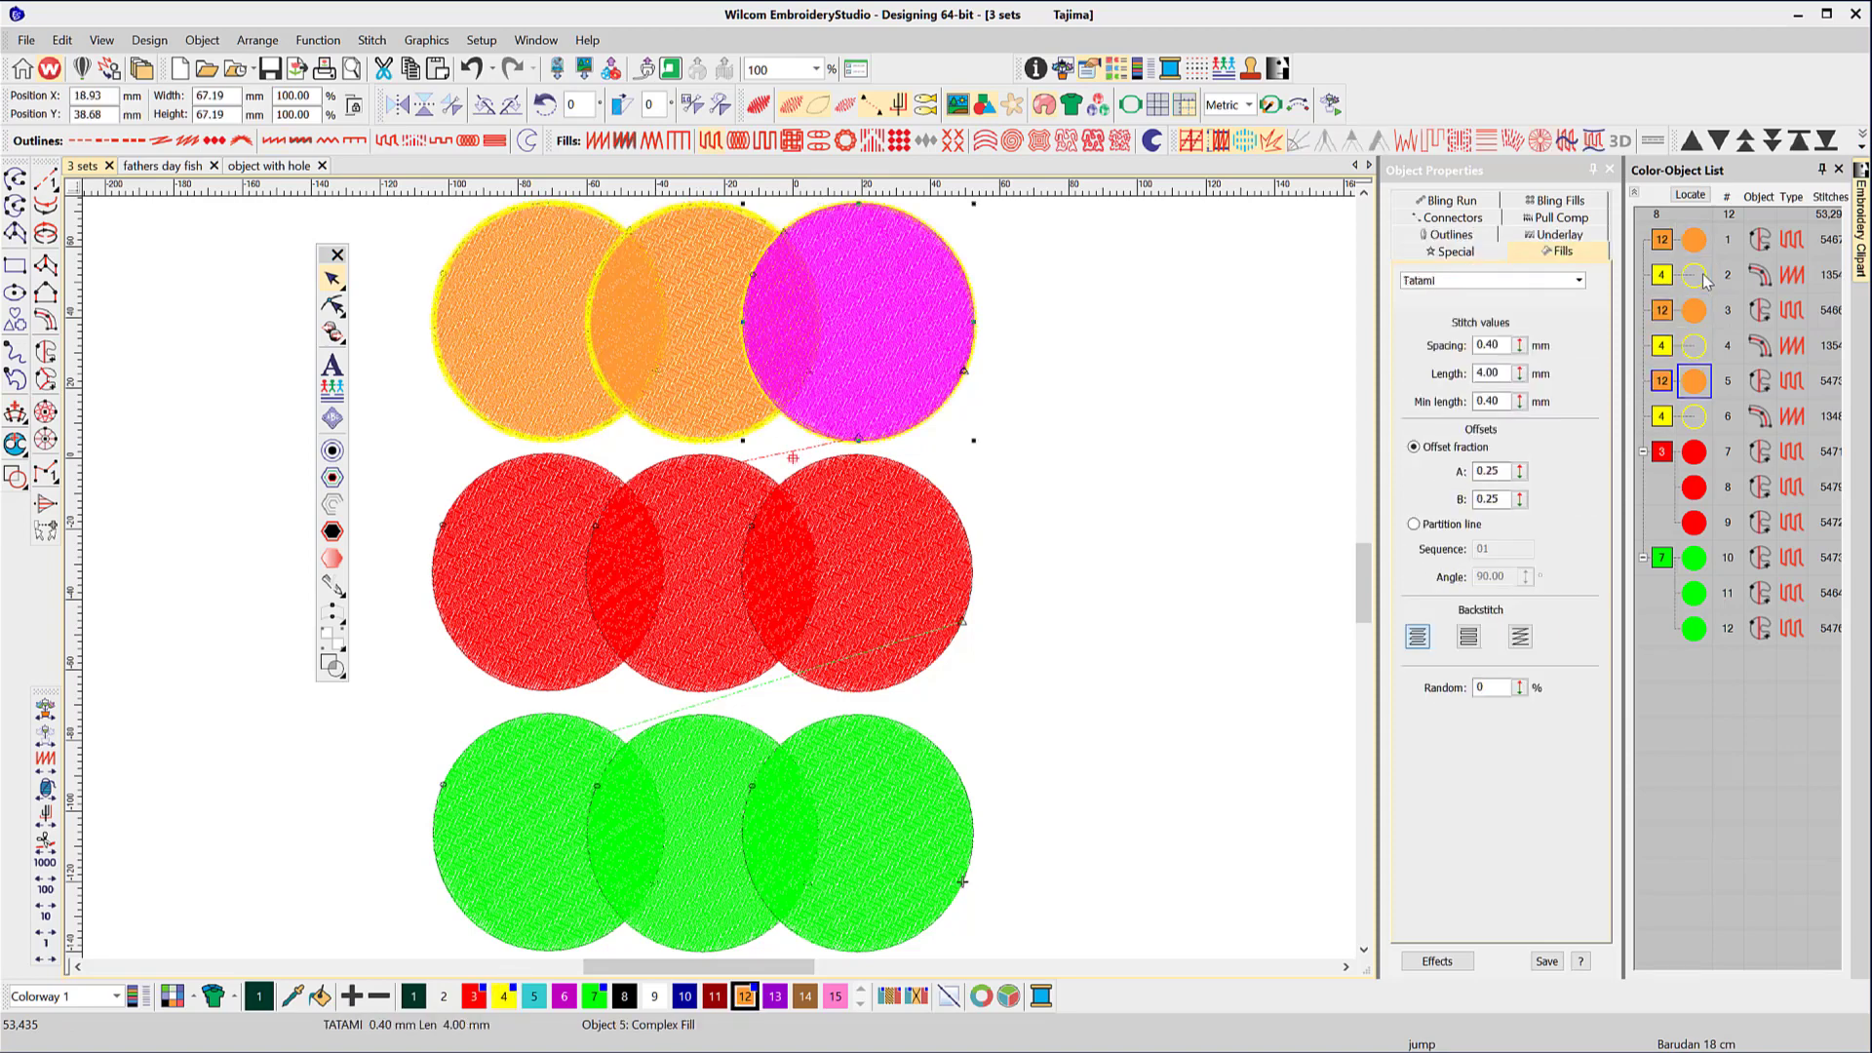
key(Tab)
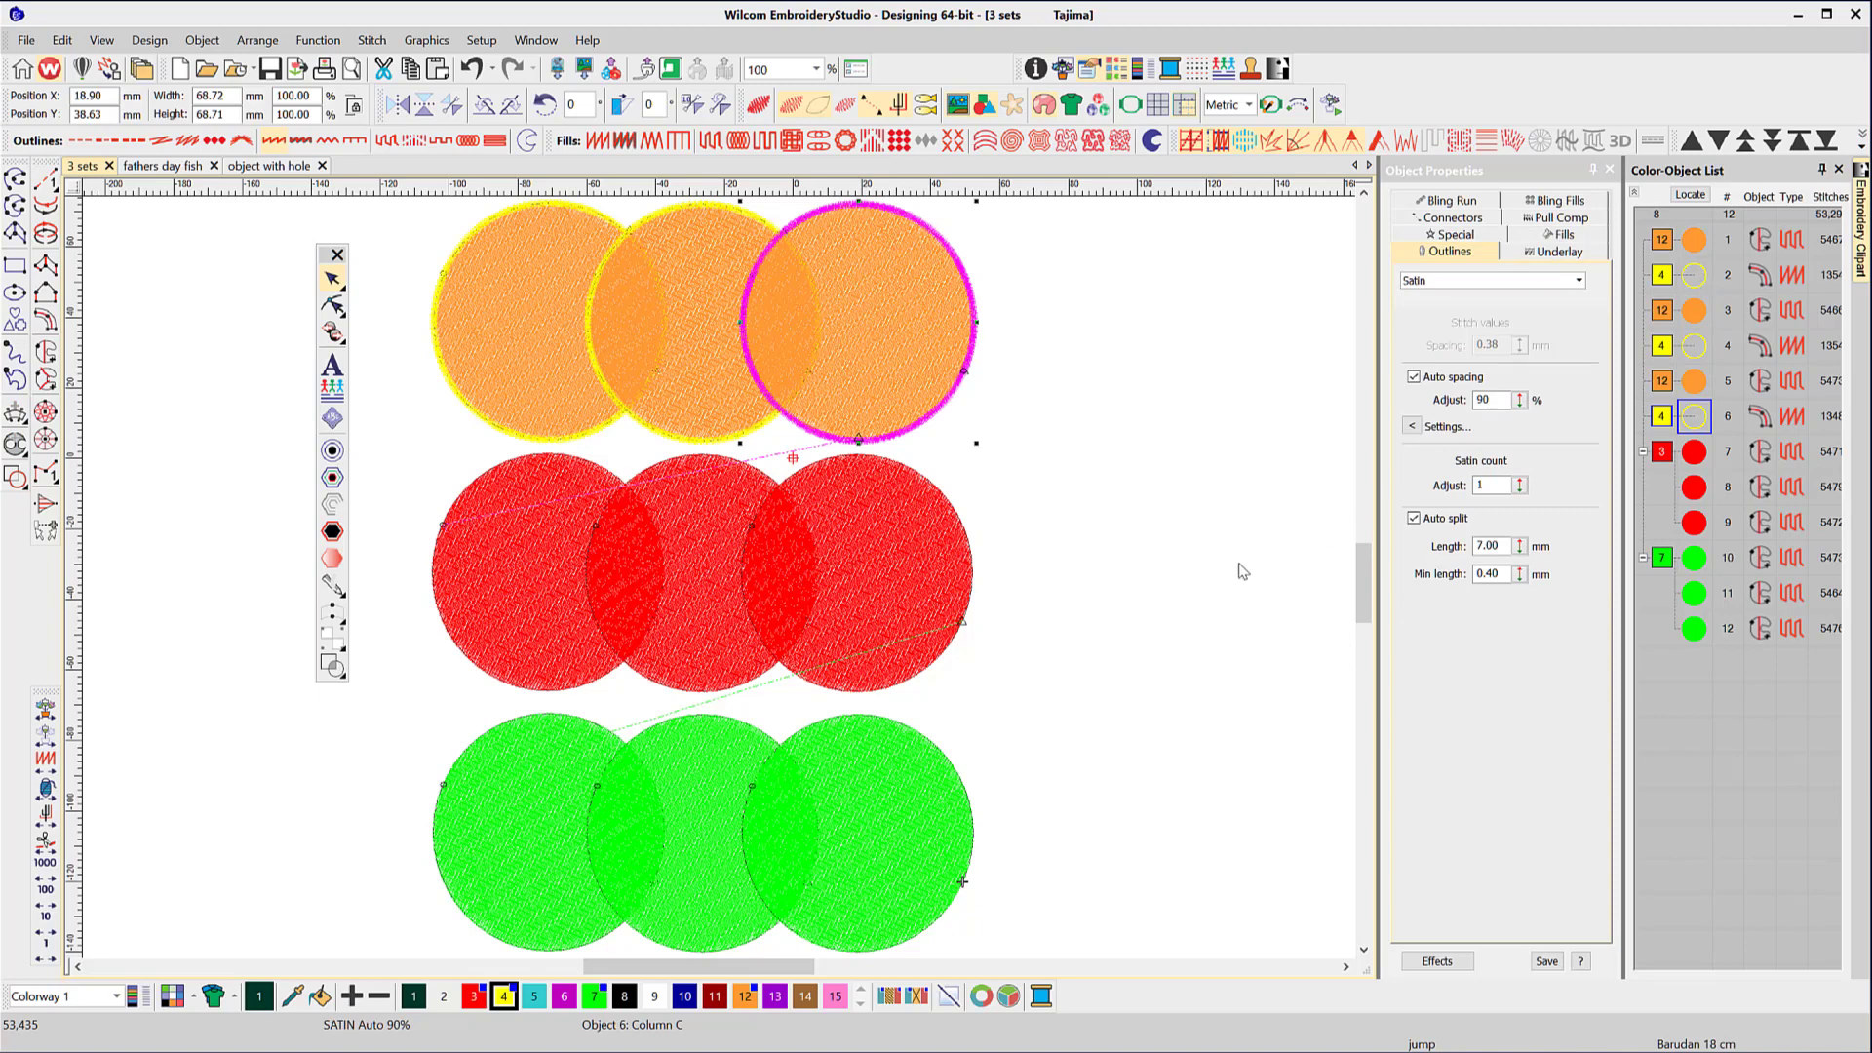
click(1099, 583)
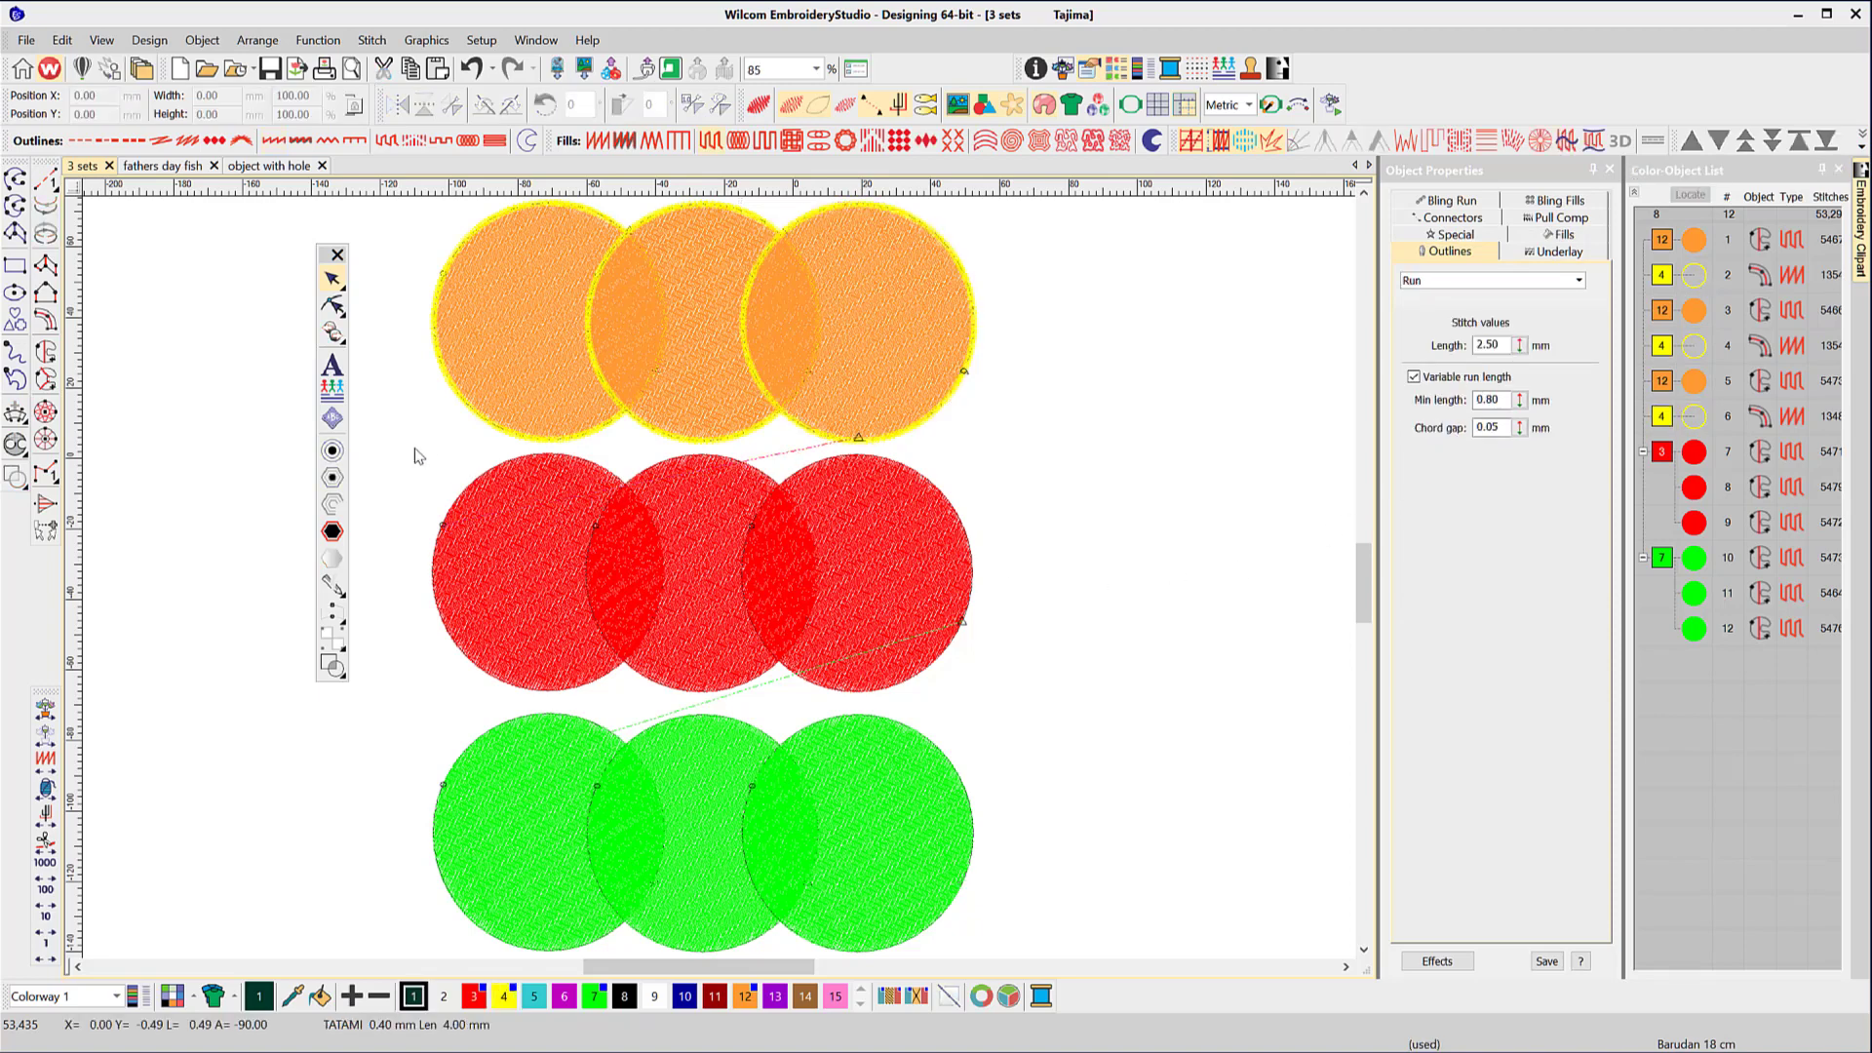
Give the three red circles one merged green C7 satin column outline, widened to 2.00 mm.
drag(395, 424, 992, 708)
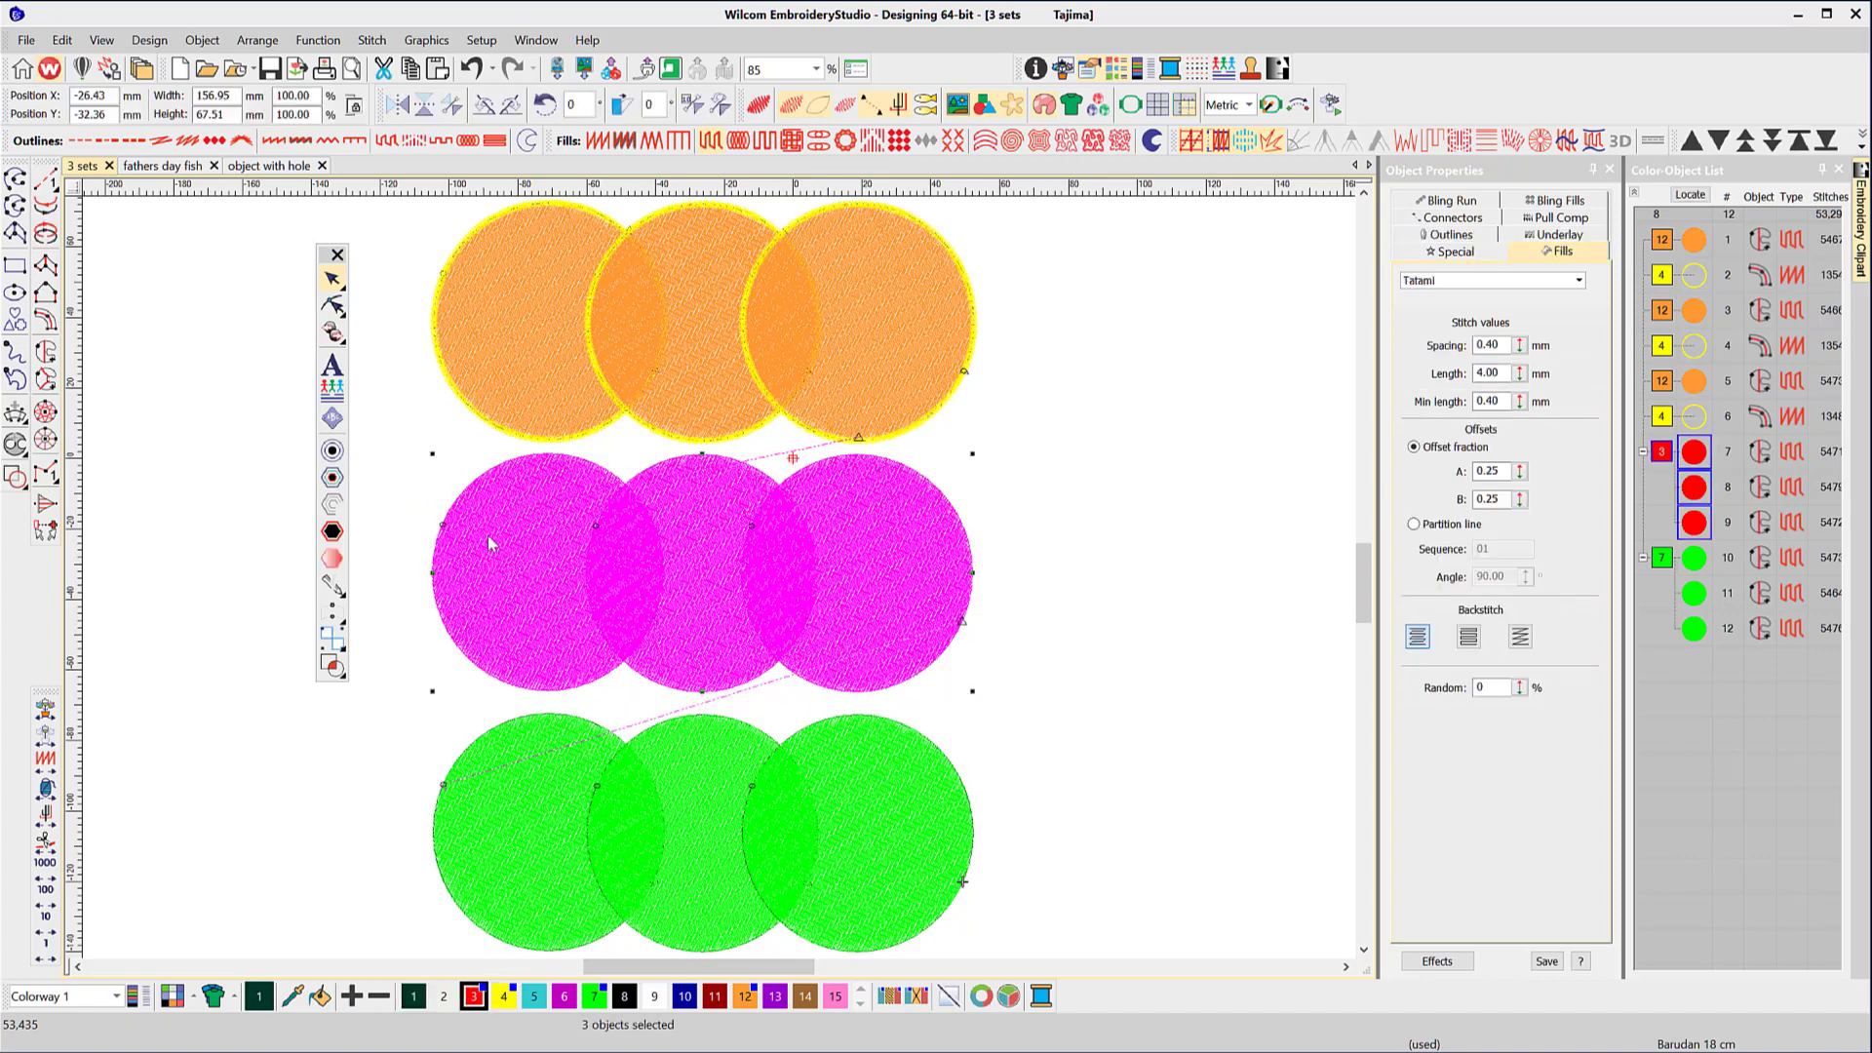
click(331, 477)
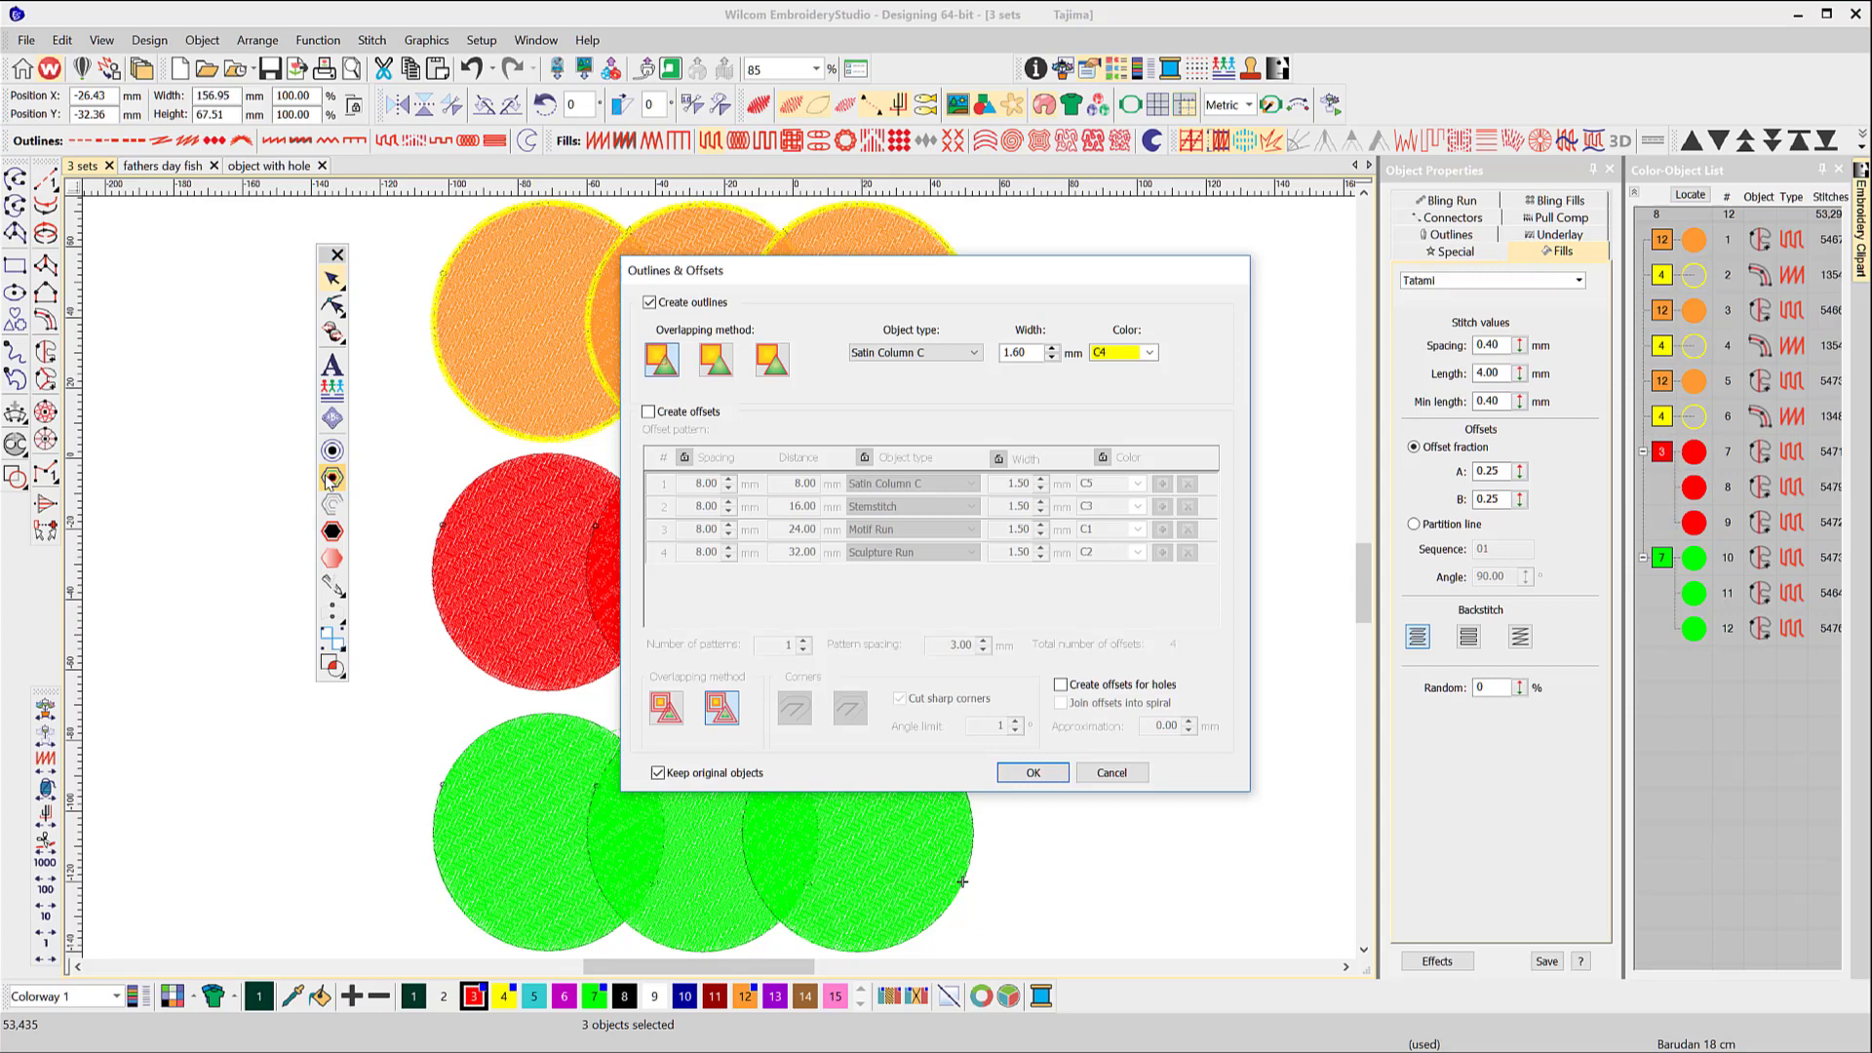
click(717, 368)
click(1052, 349)
click(1053, 349)
click(1149, 352)
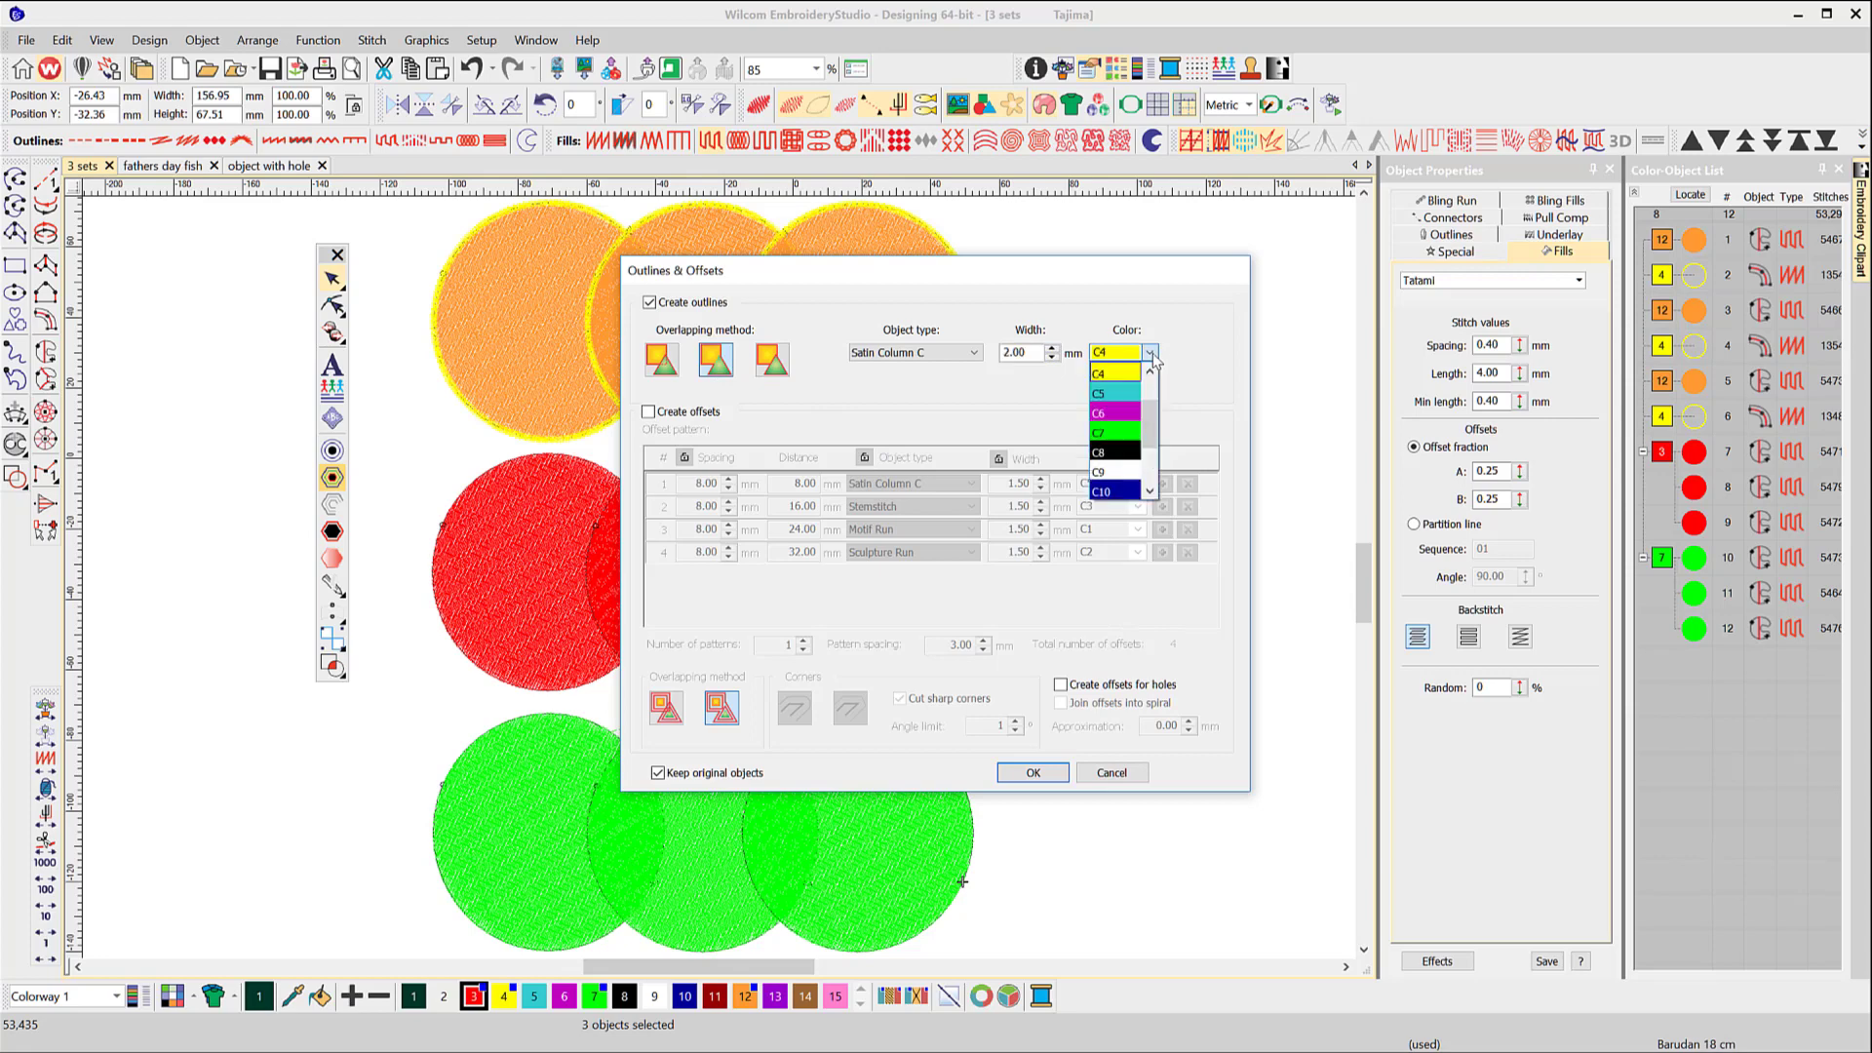
click(1123, 430)
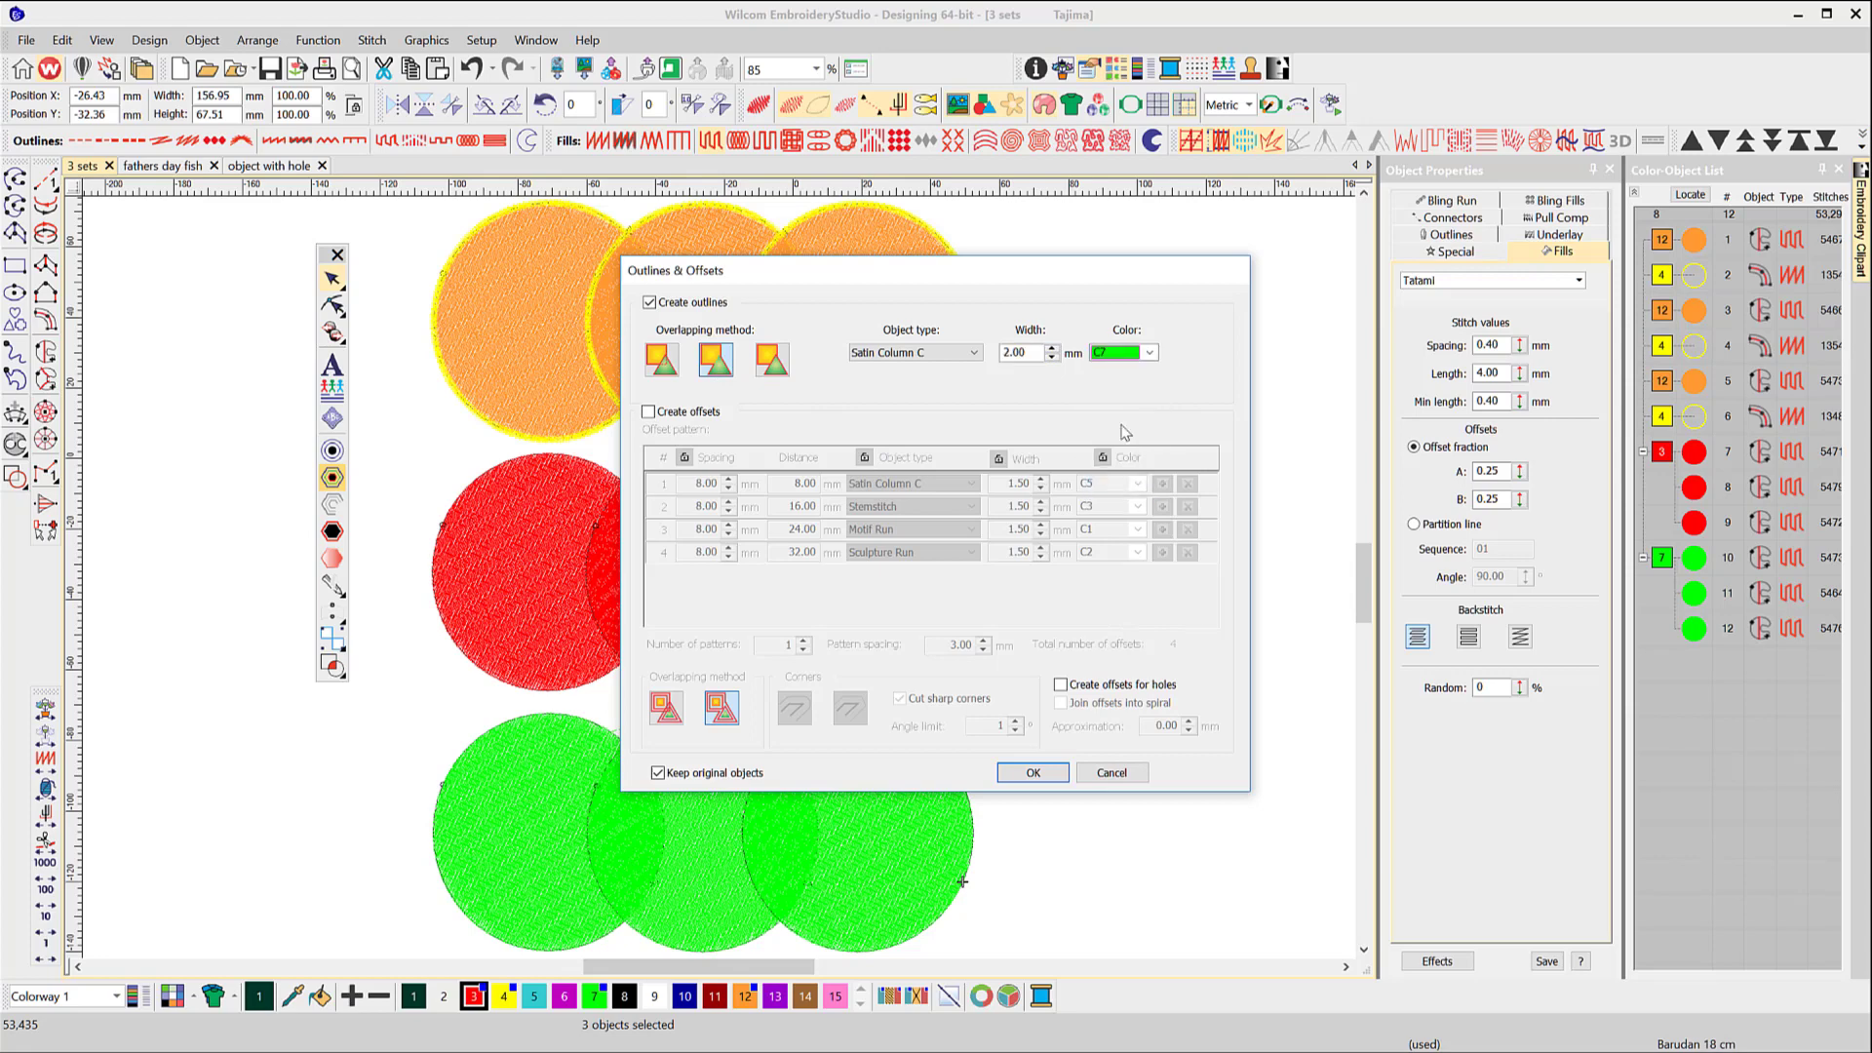
click(1041, 773)
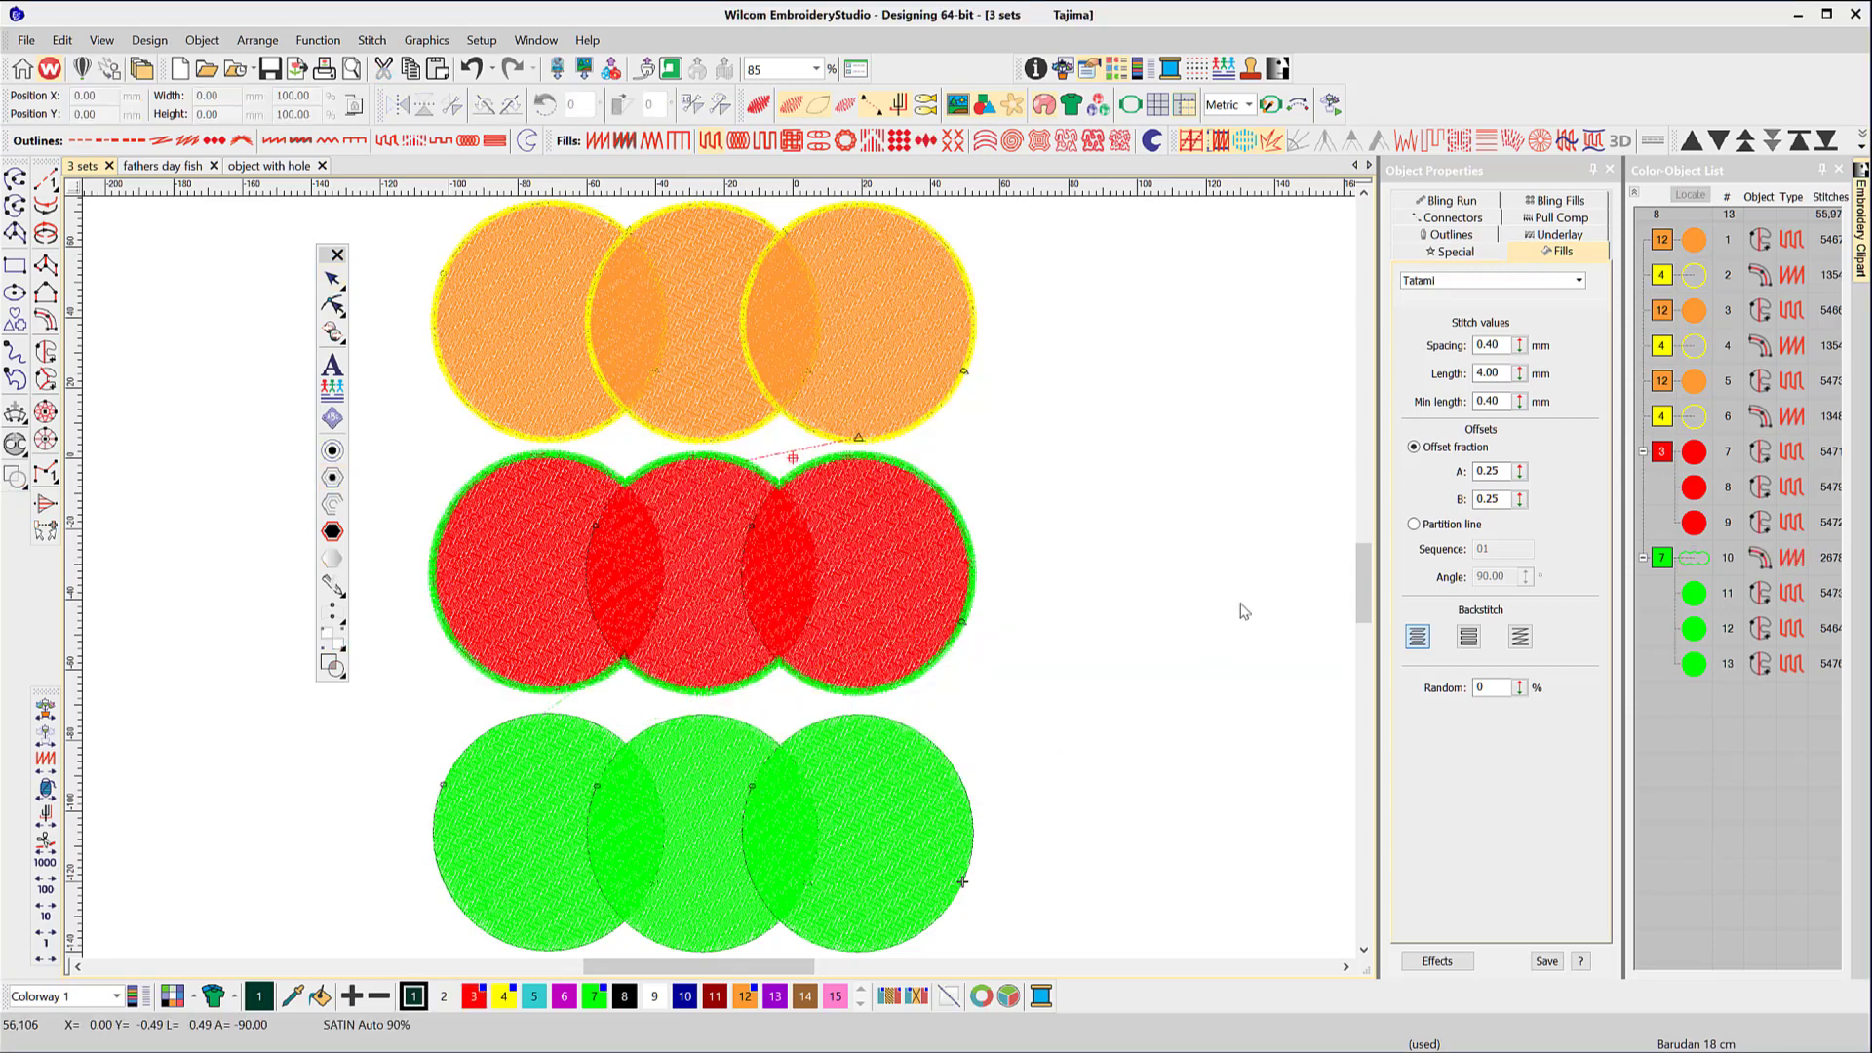
Step through the red circles and the new satin outline to inspect them, then deselect everything.
click(1696, 463)
key(Tab)
key(Tab)
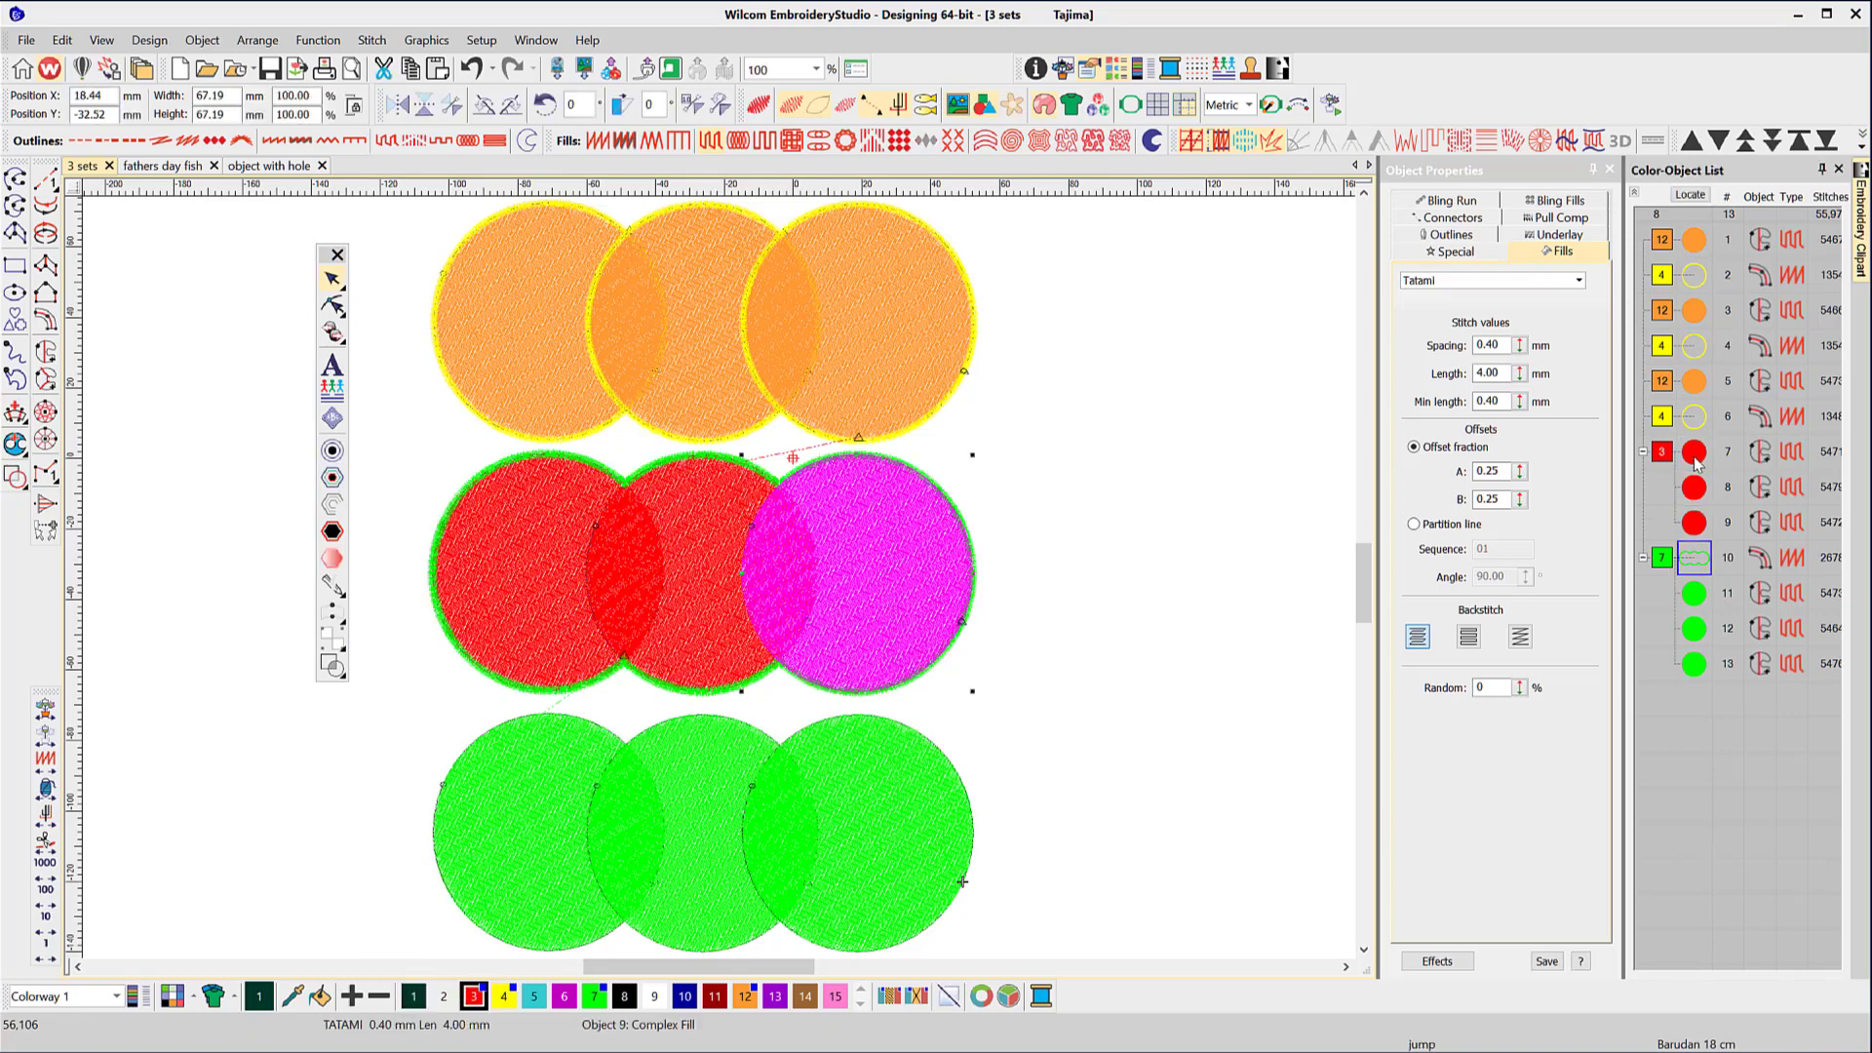
key(Tab)
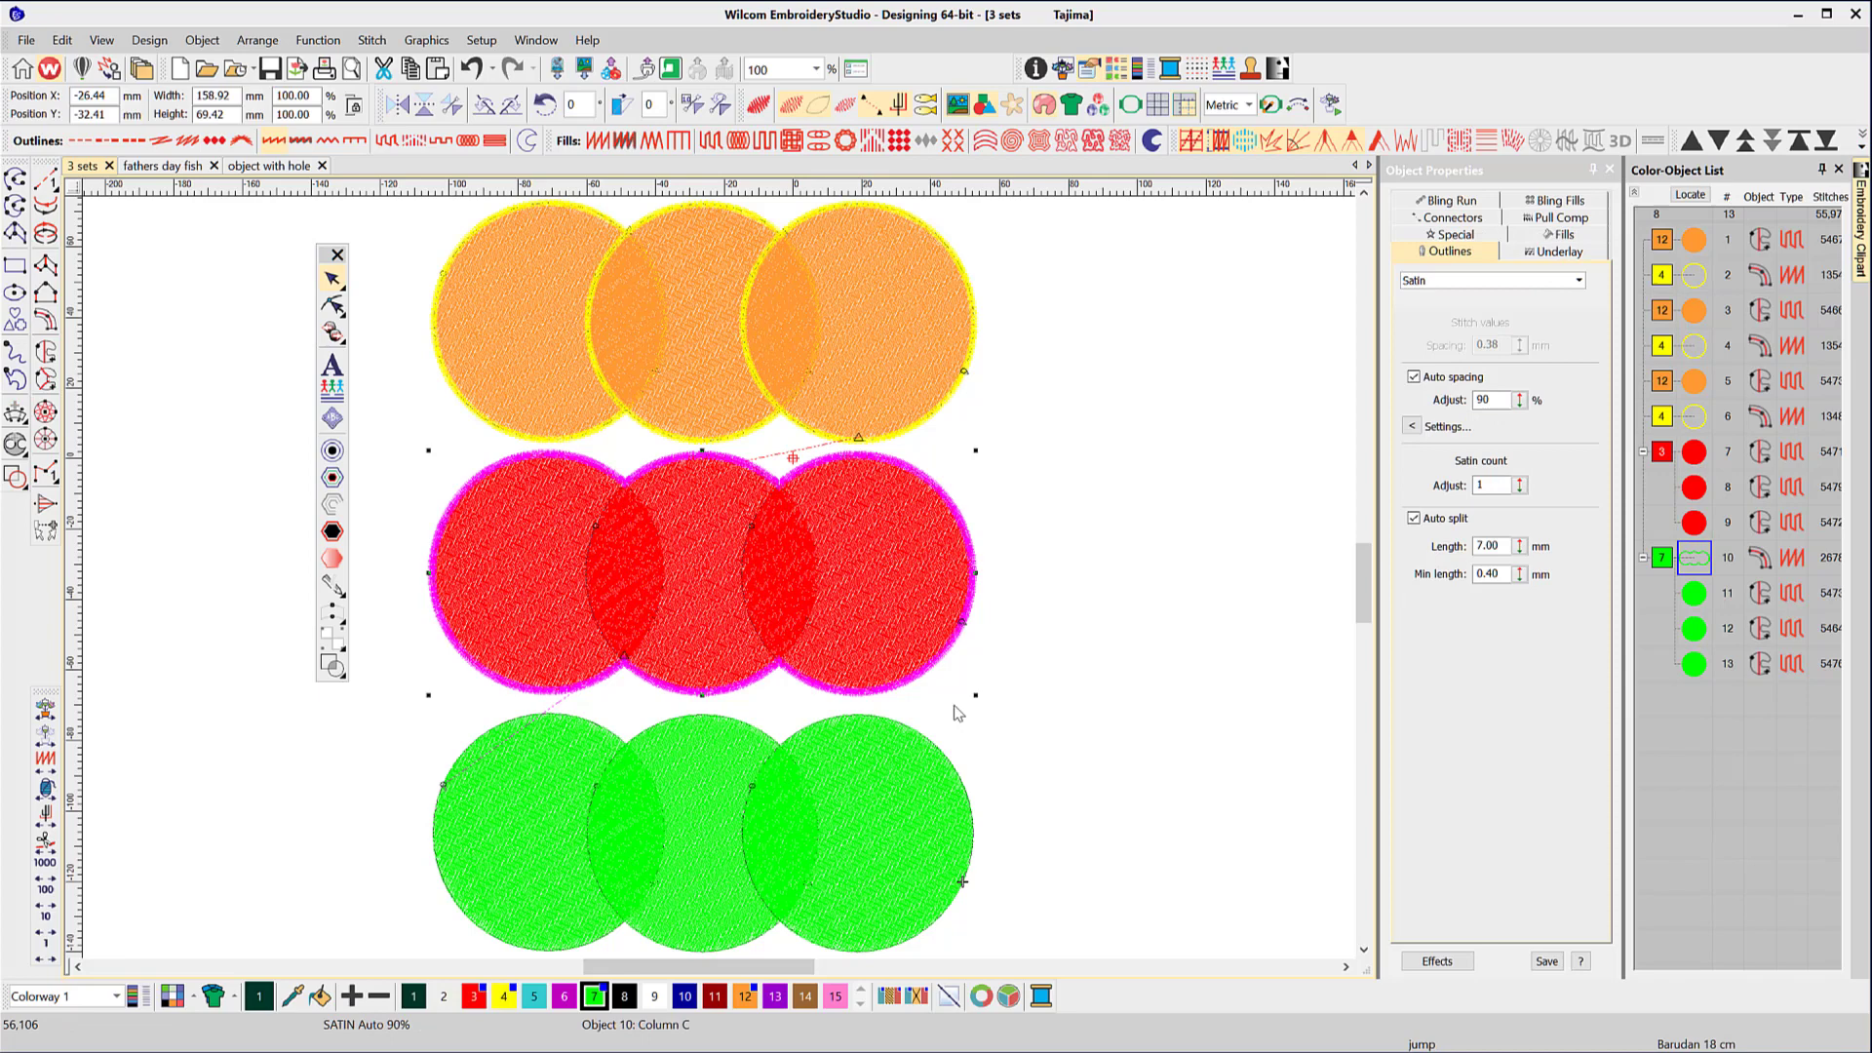
click(405, 708)
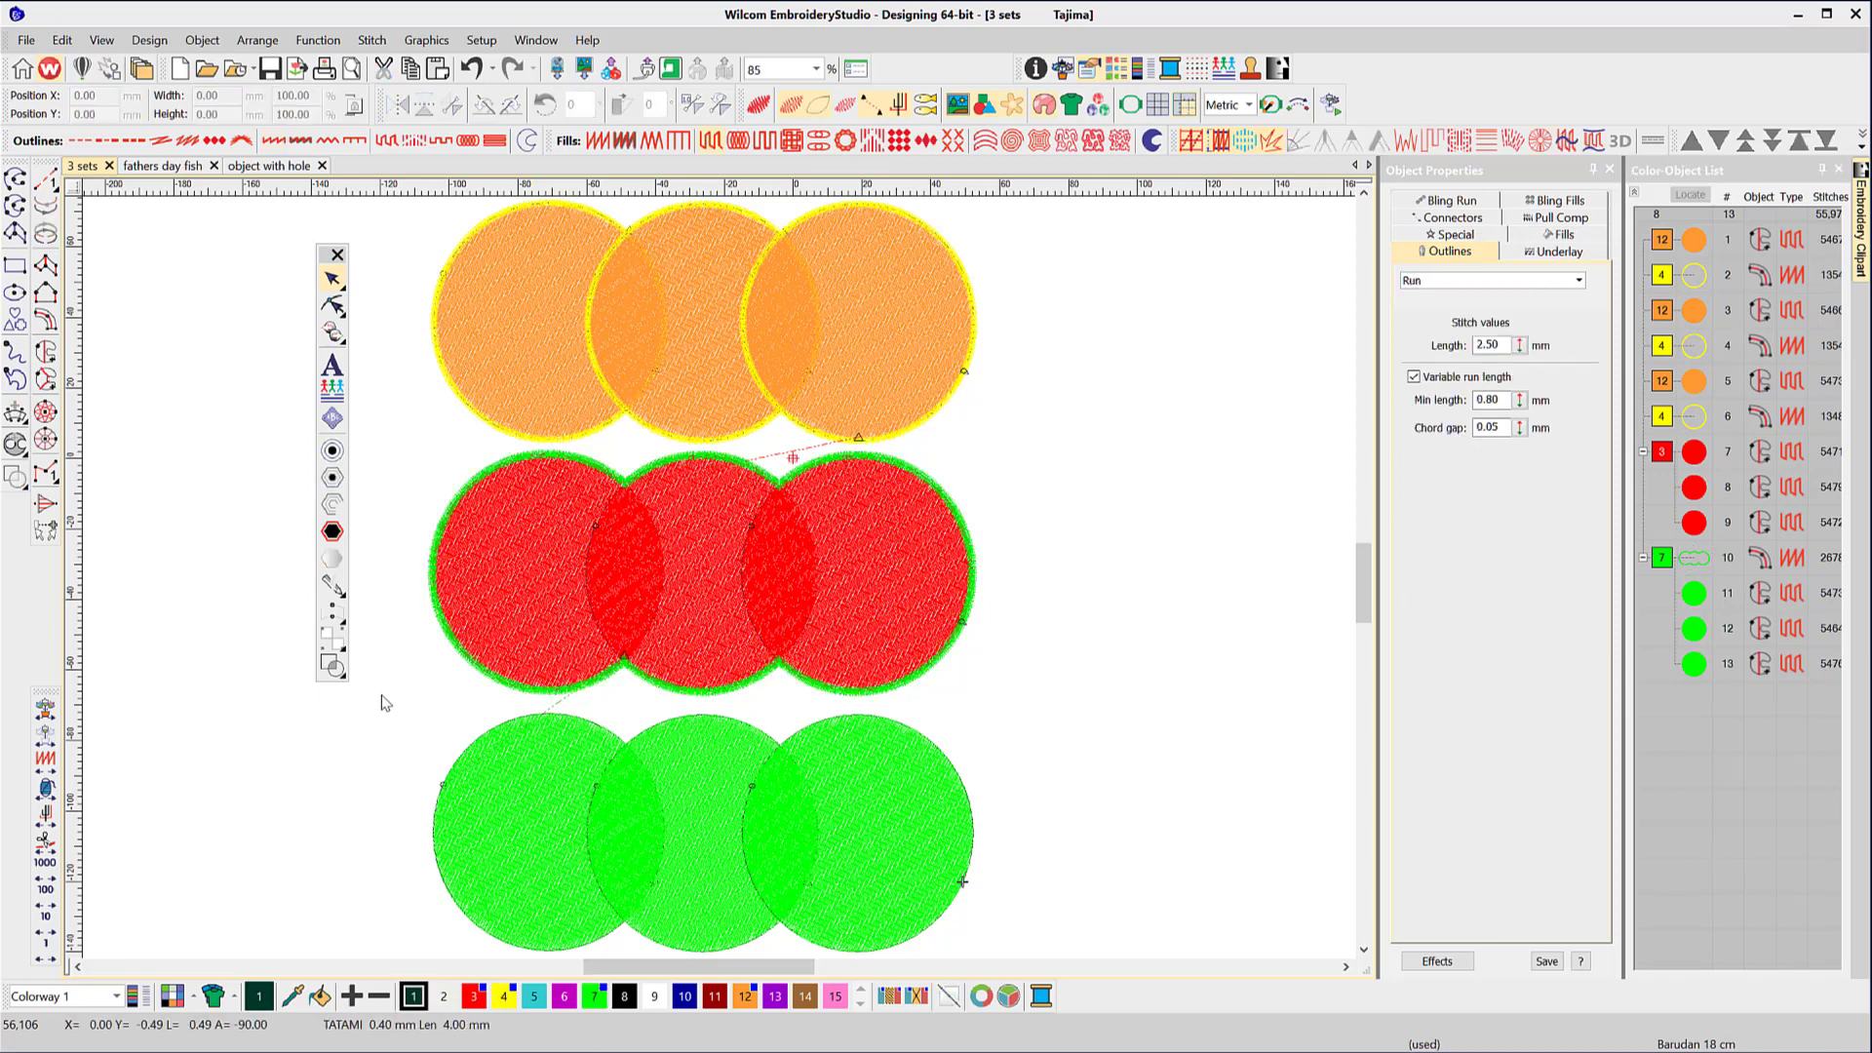
Give each of the three green circles its own separate satin outline.
drag(385, 699, 901, 799)
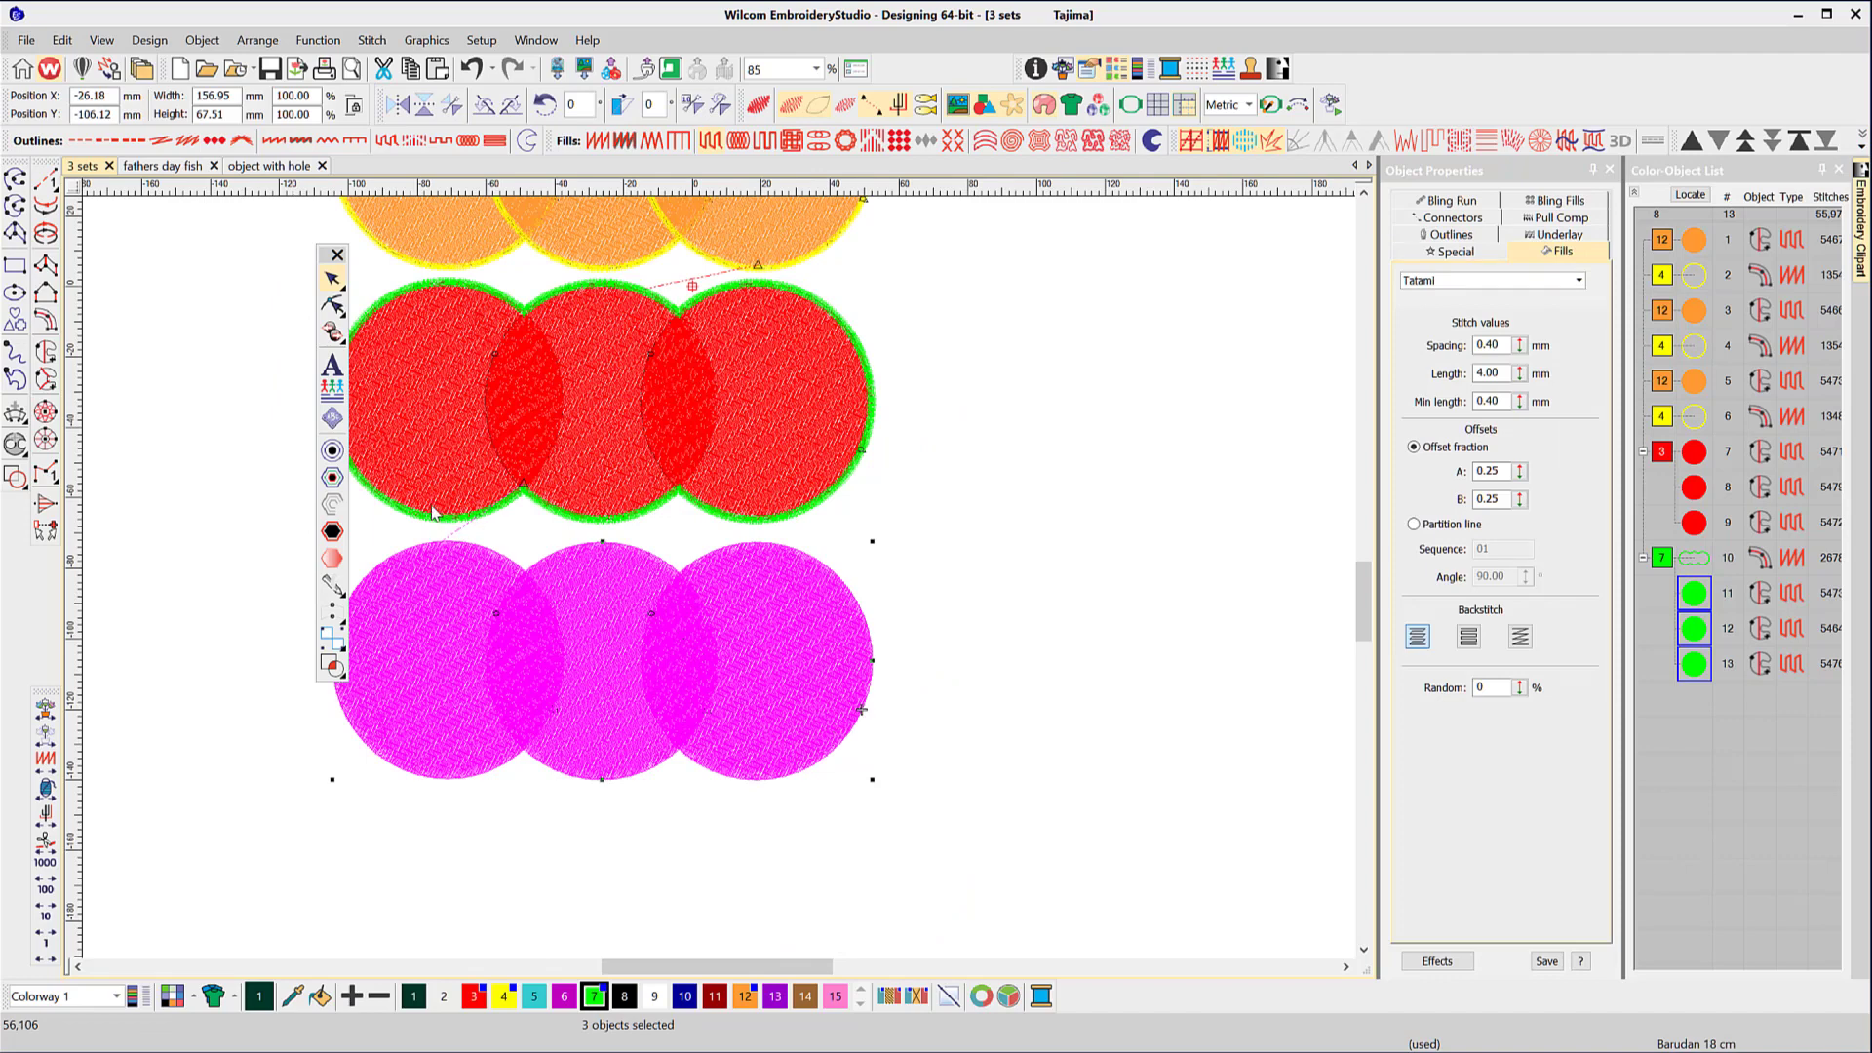
drag(330, 260, 285, 250)
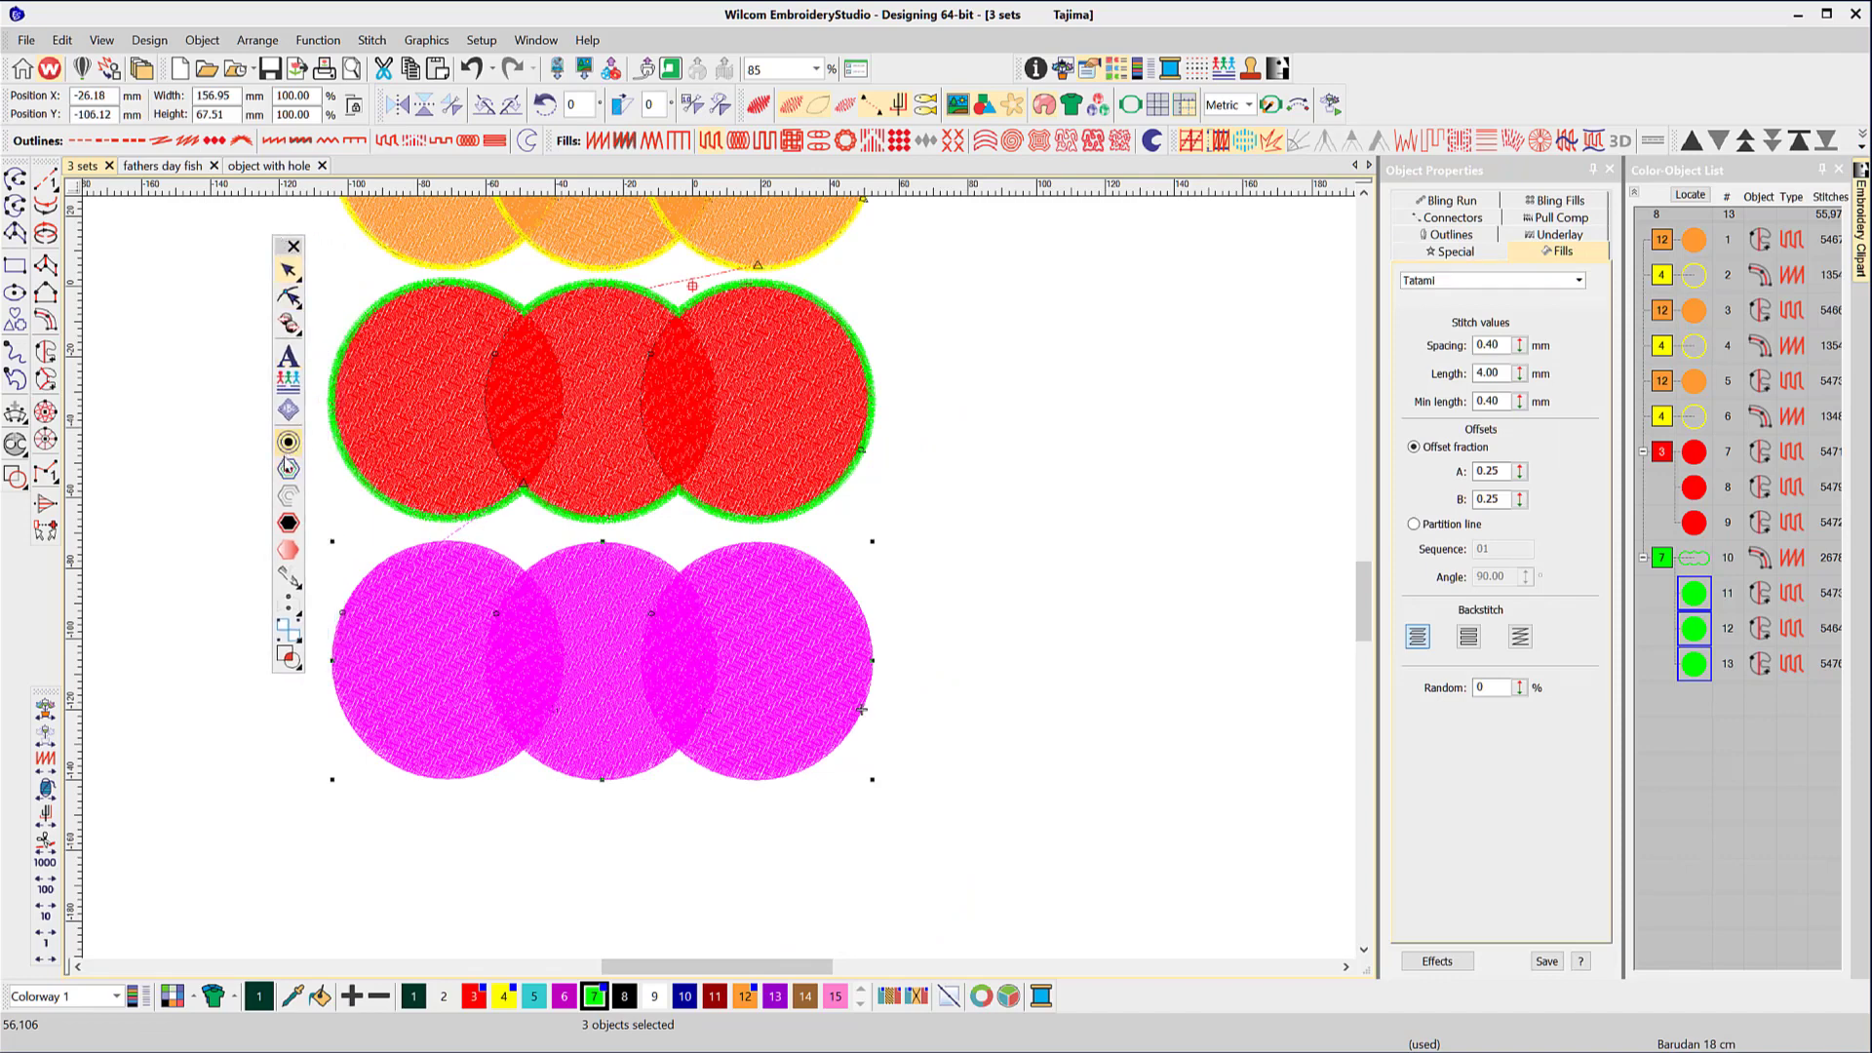
click(287, 444)
click(770, 366)
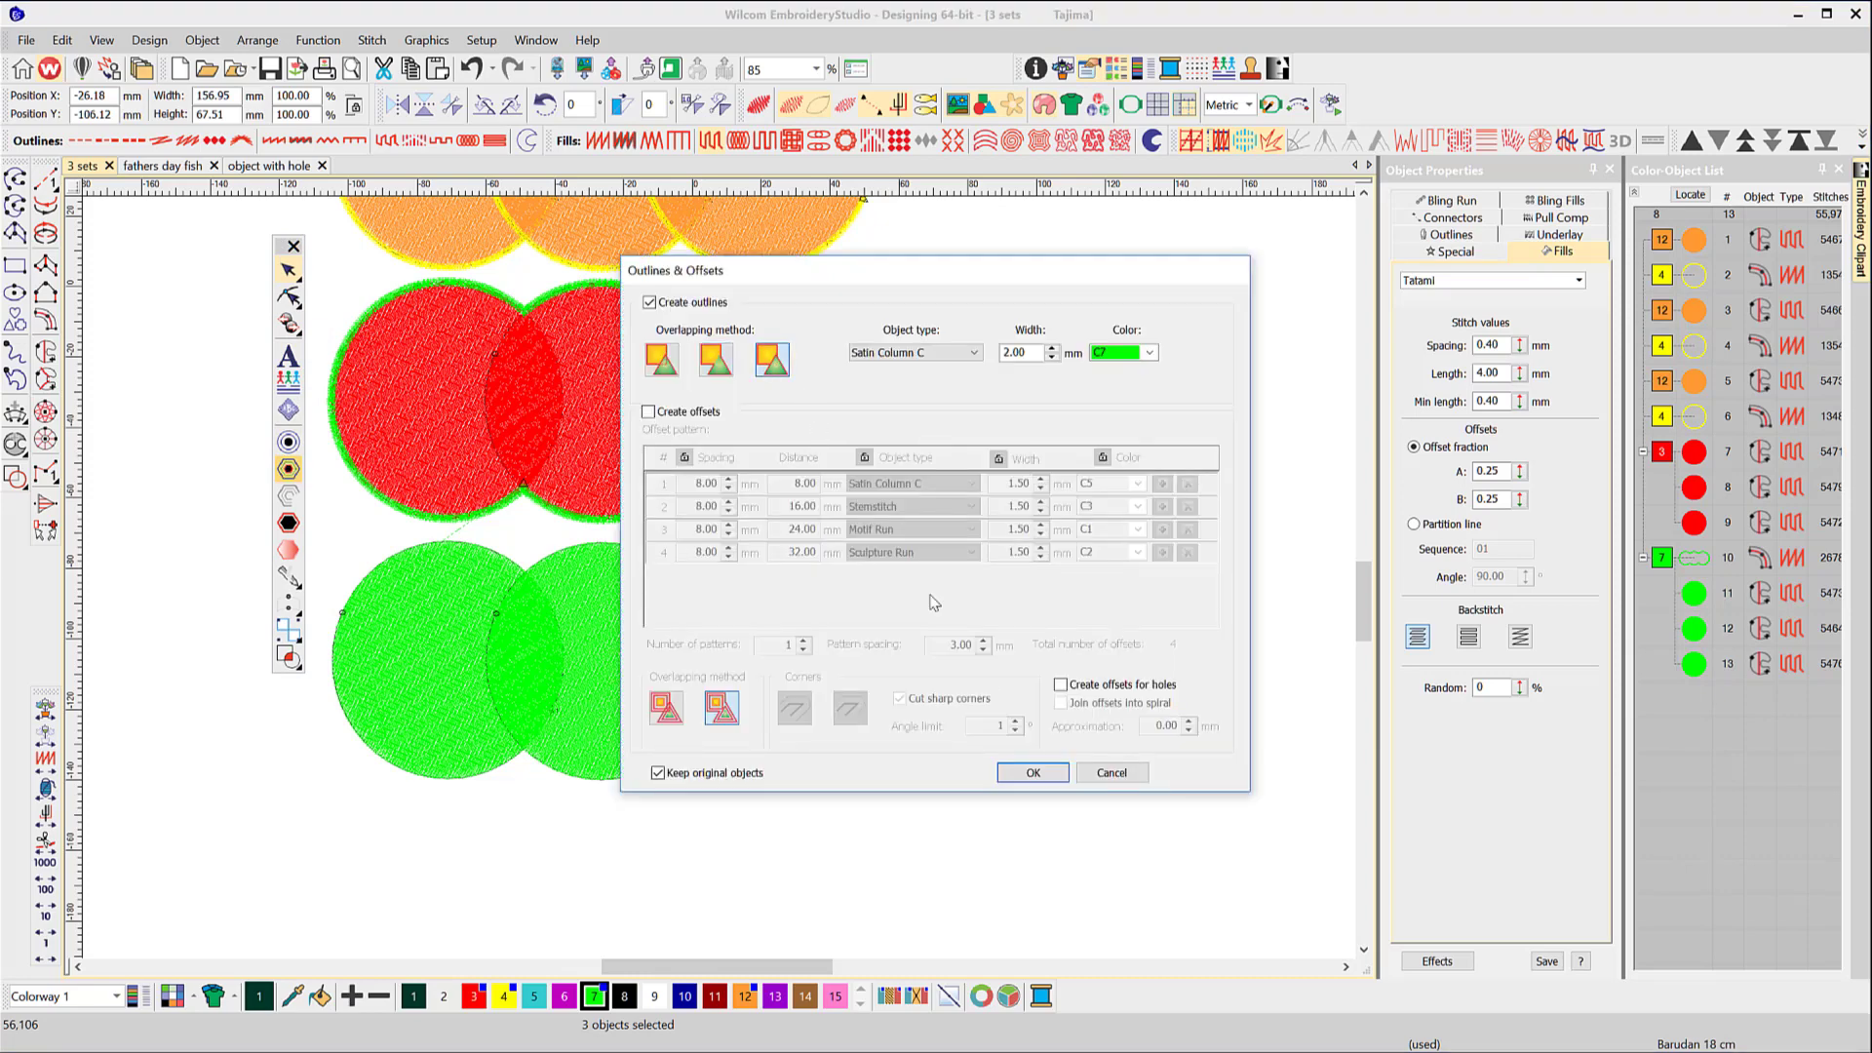
click(1032, 772)
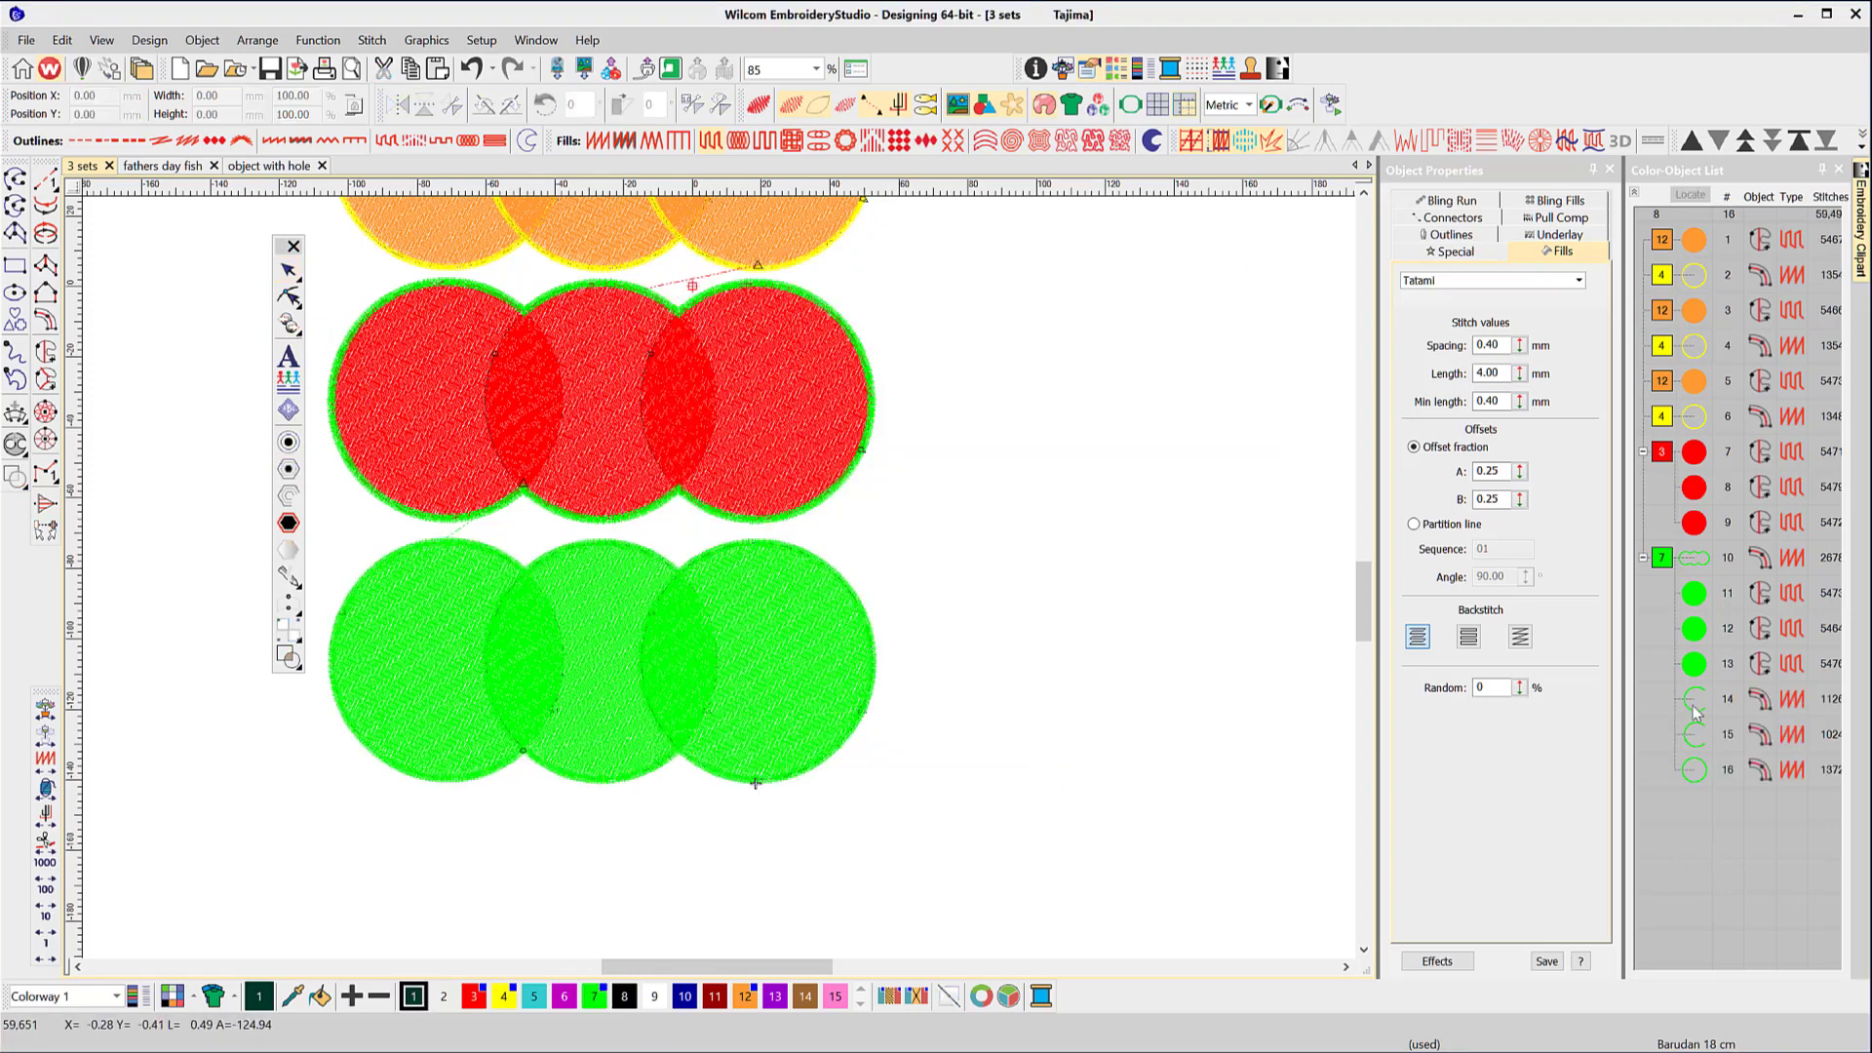
Recolour the three new outlines dark blue, then inspect the green circles and their outlines.
drag(1696, 712, 1697, 770)
click(684, 996)
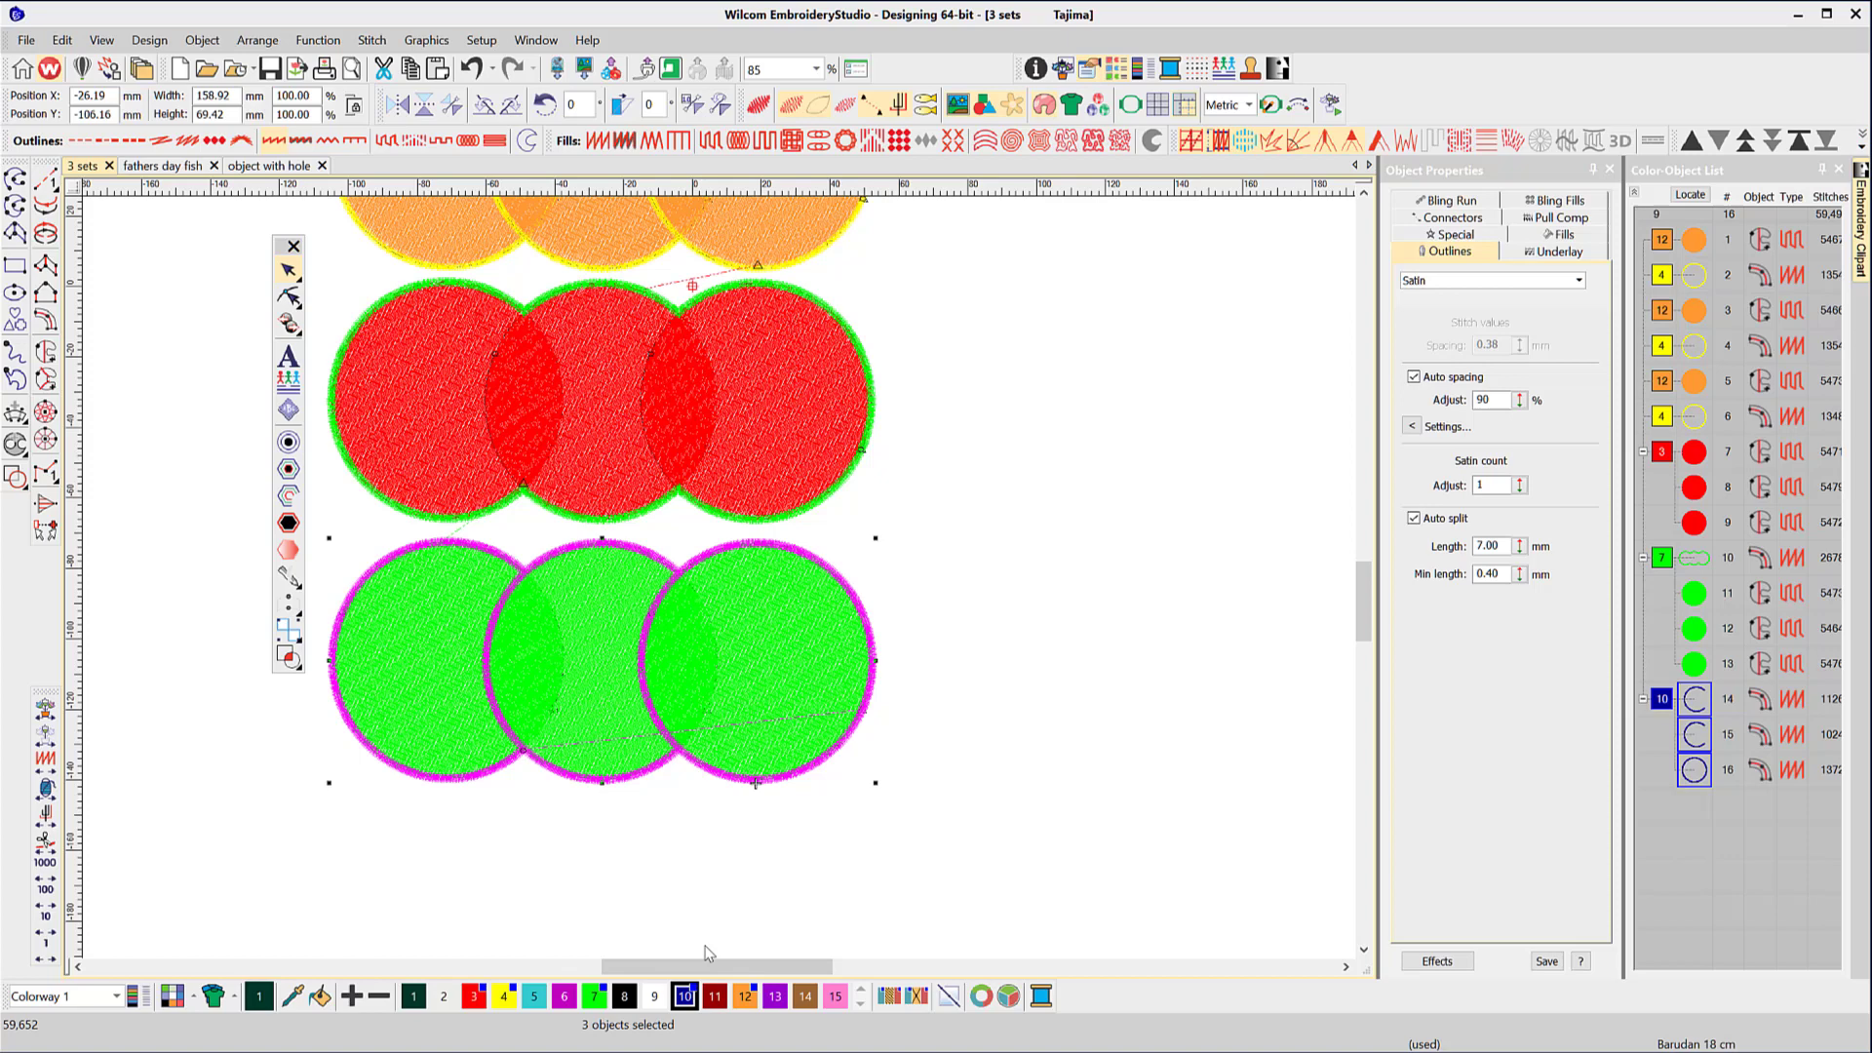
click(709, 952)
click(1692, 595)
key(Tab)
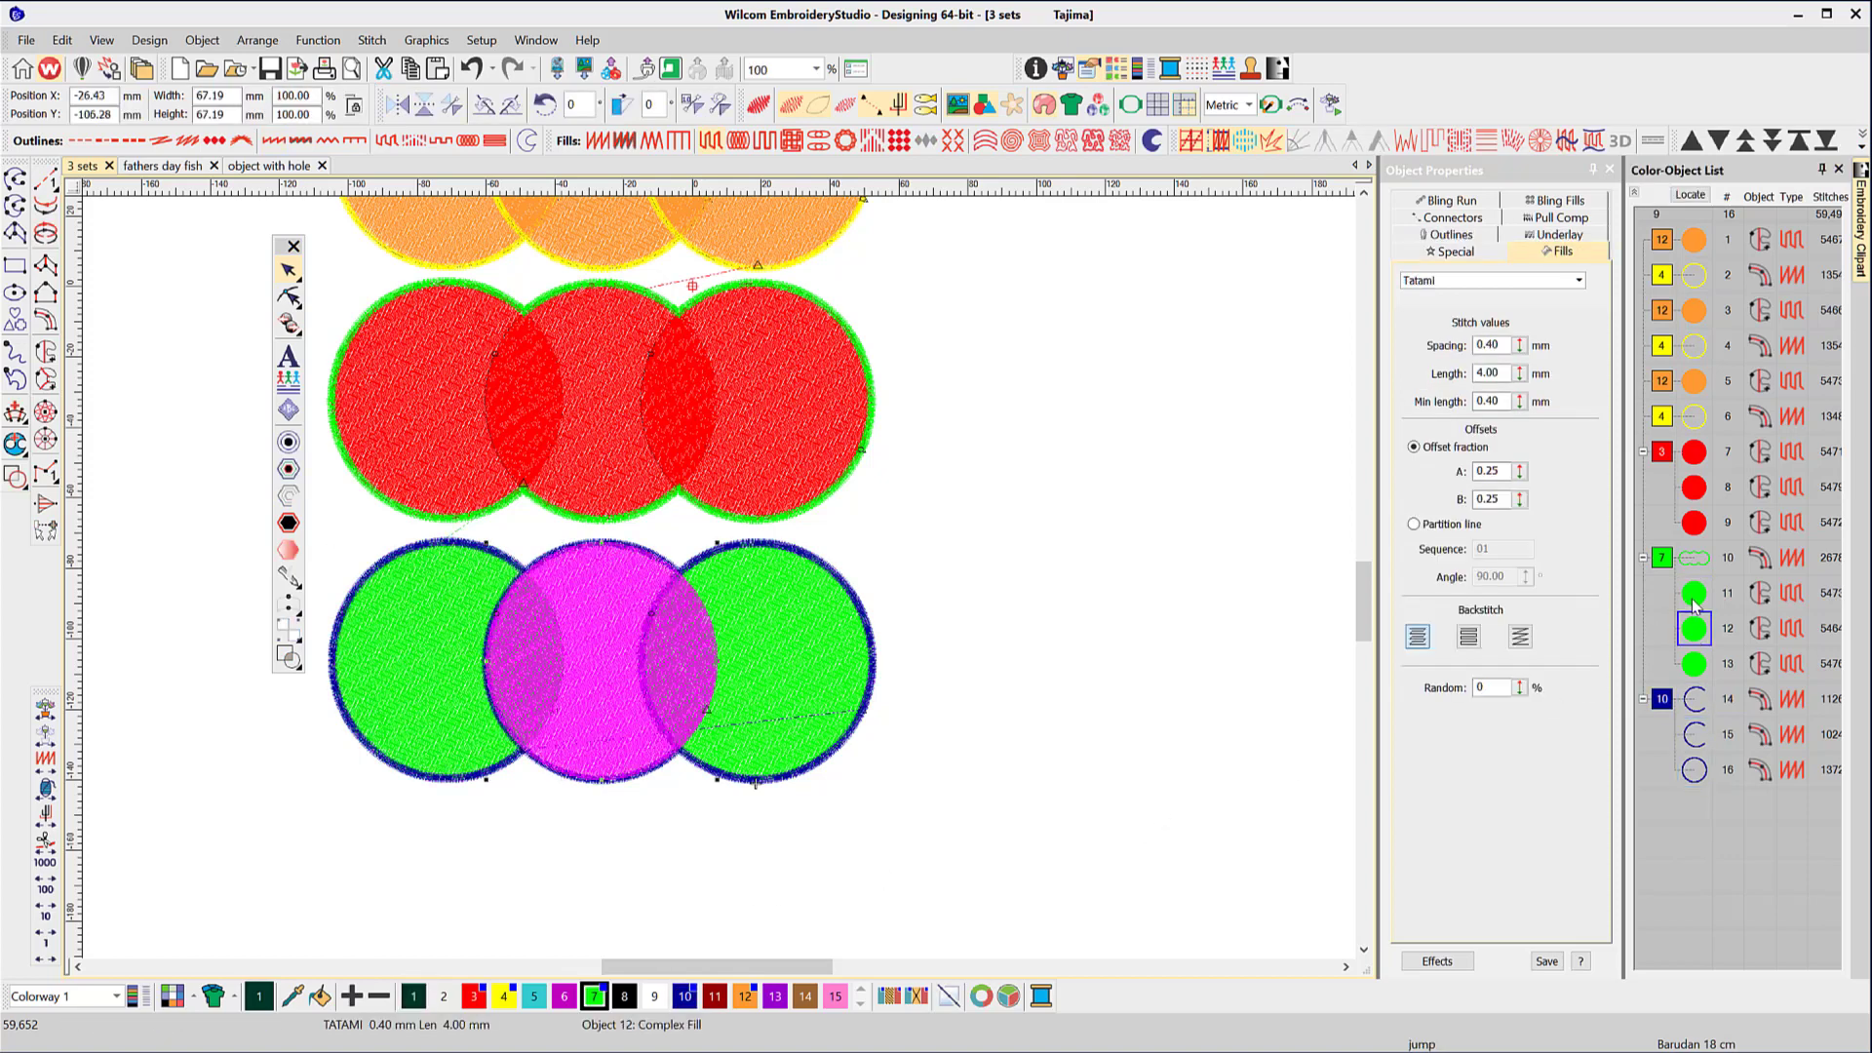
key(Tab)
key(Tab)
key(Tab)
key(Tab)
key(Escape)
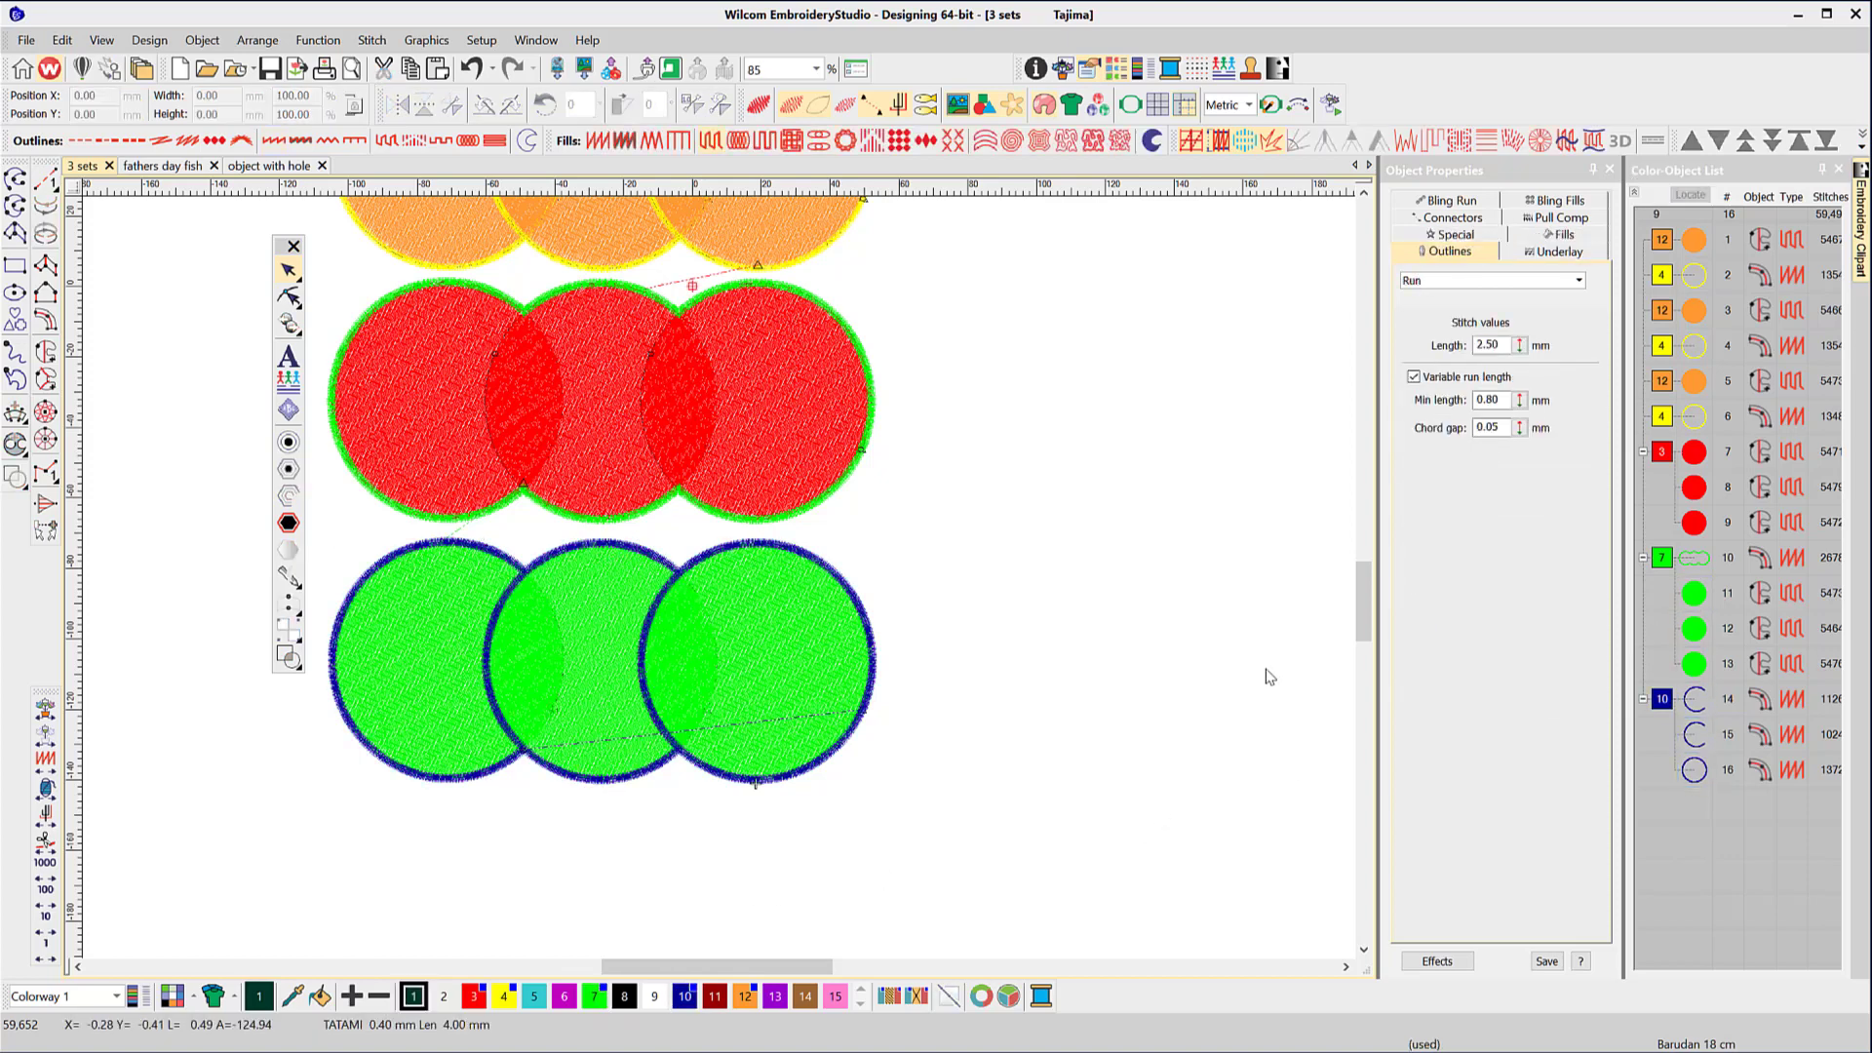
Run Remove Overlaps with default settings on the right green circle, trimming the middle circle beneath it.
scroll(774, 723, up, 1)
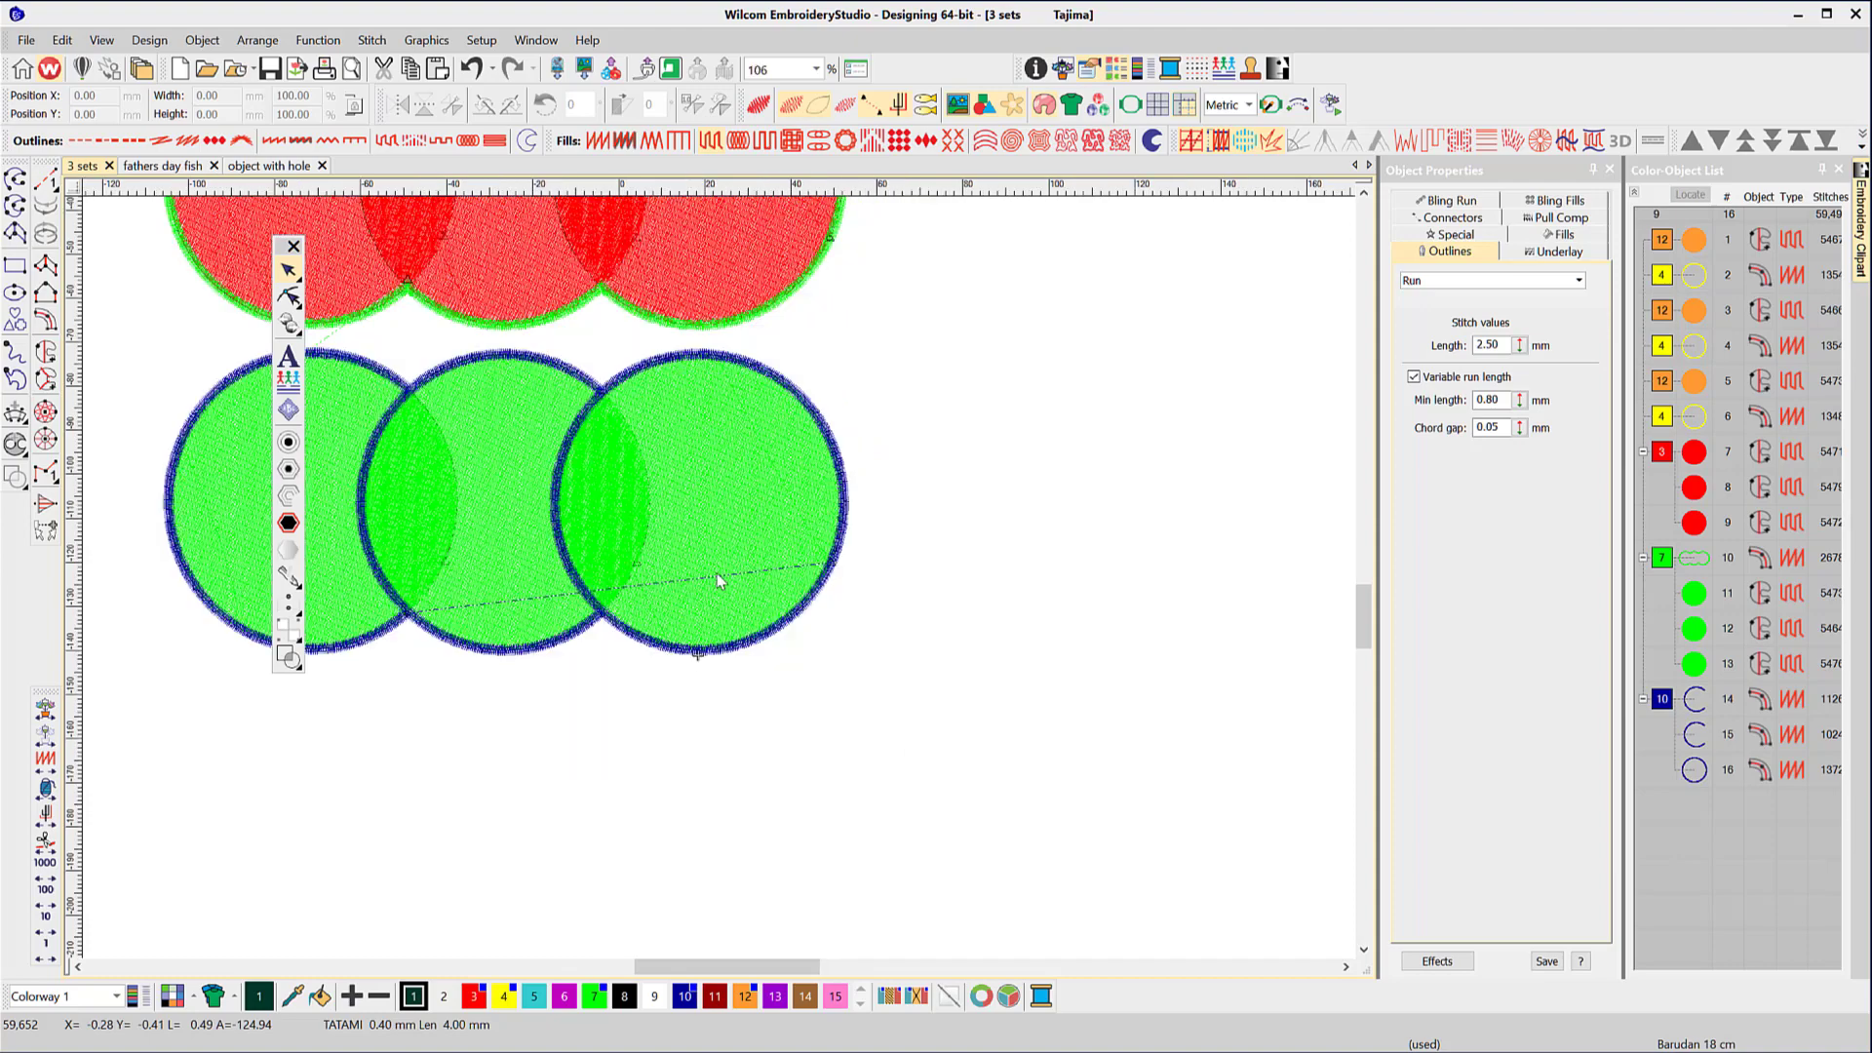
scroll(651, 563, up, 1)
scroll(651, 564, up, 1)
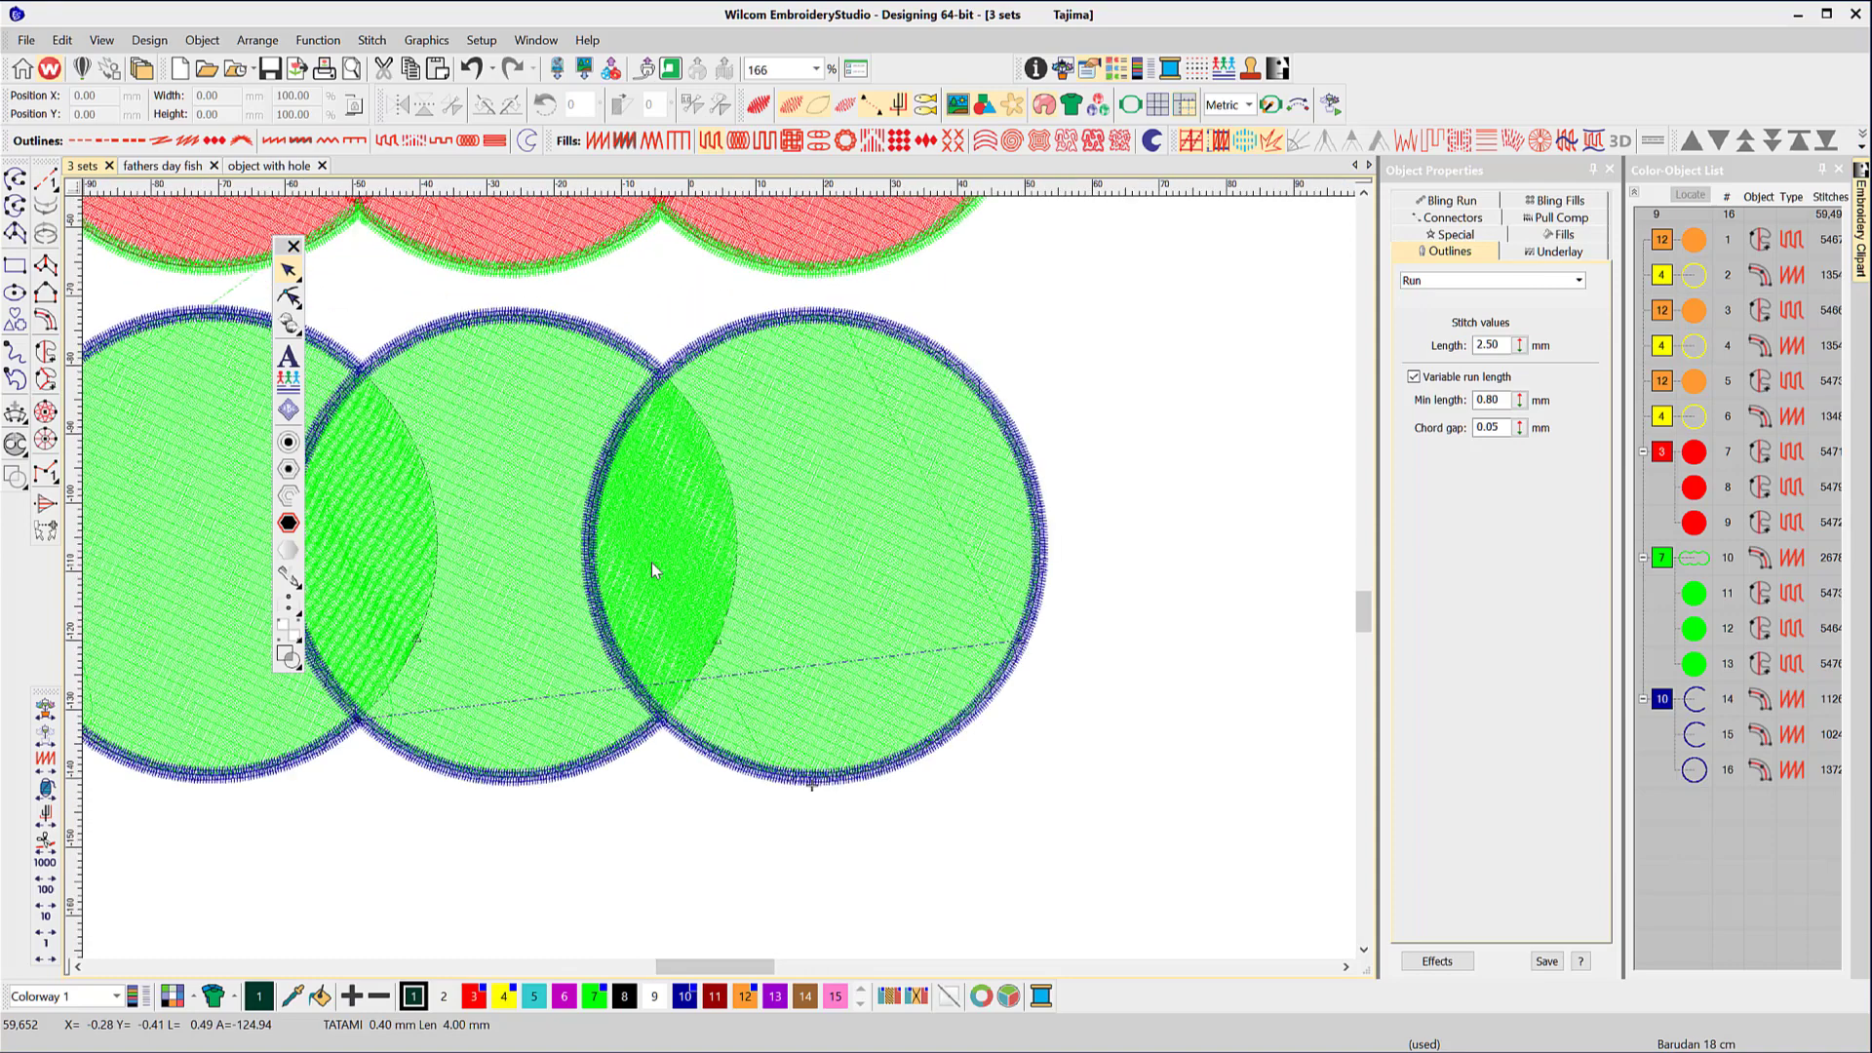
click(865, 541)
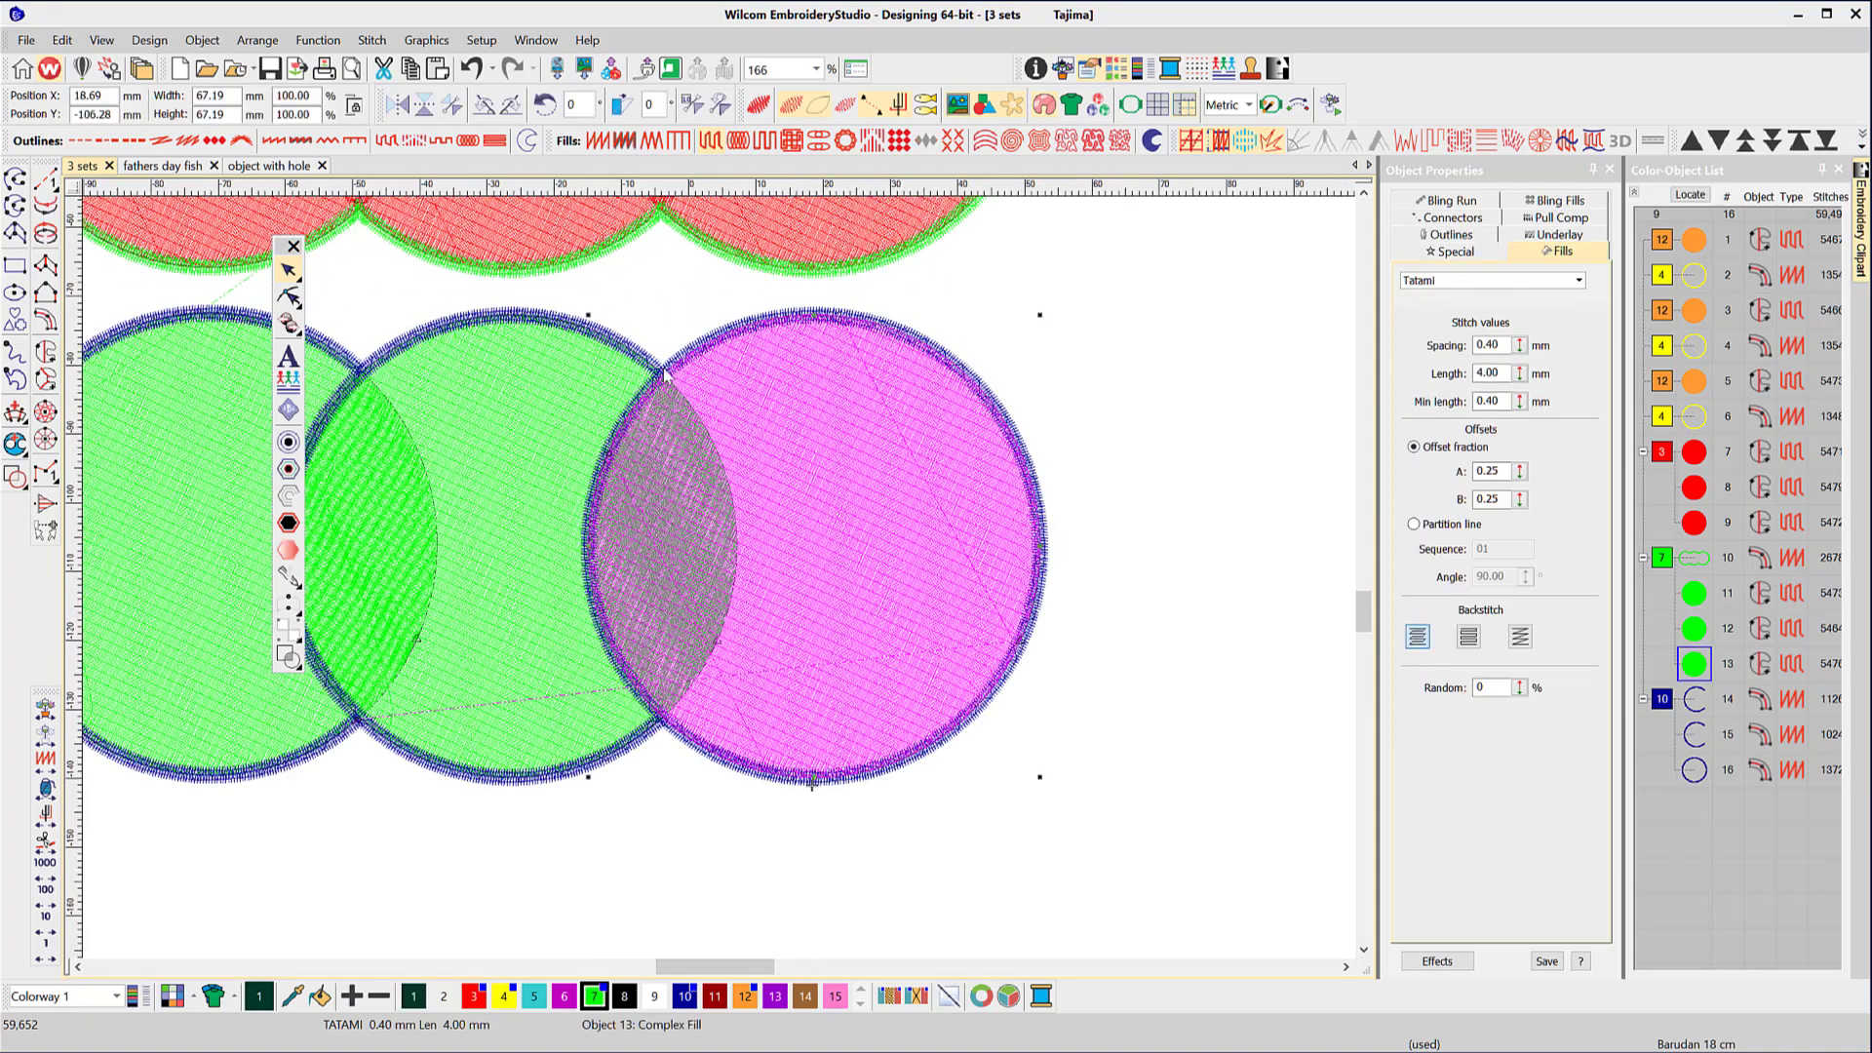
click(261, 43)
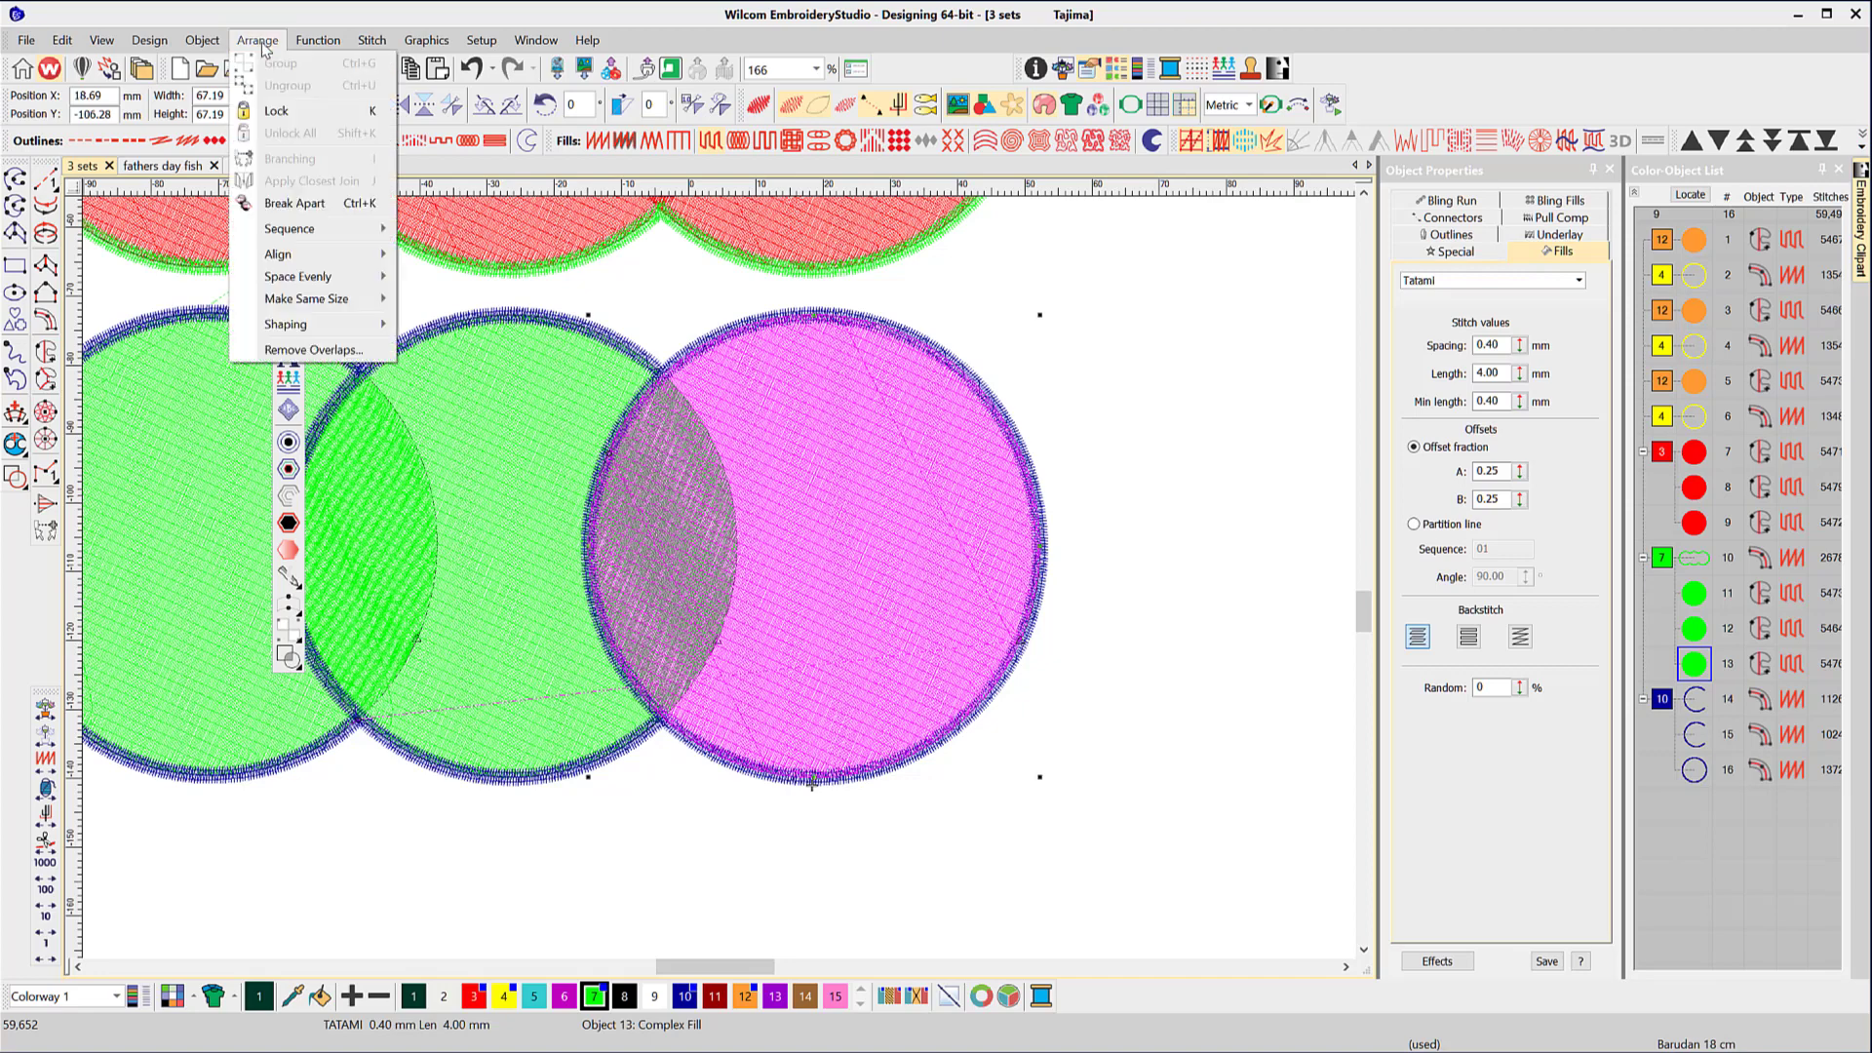
click(293, 349)
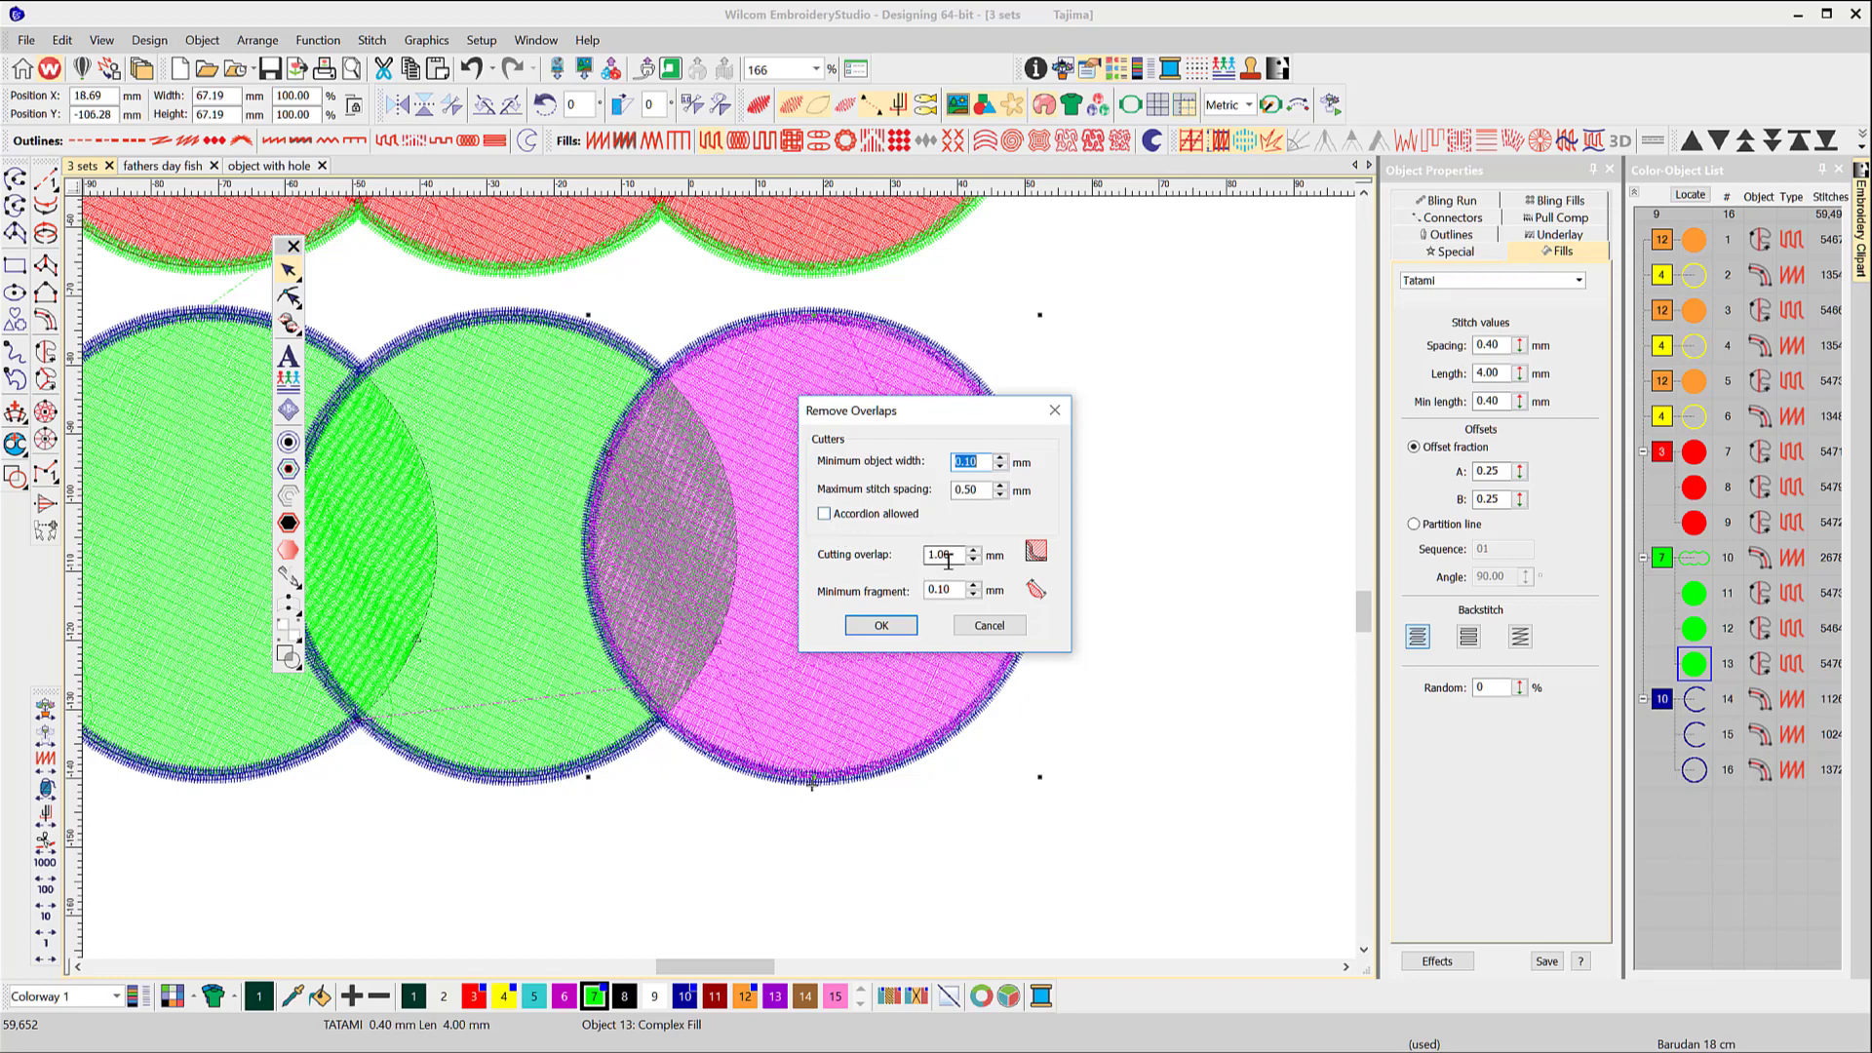
click(885, 625)
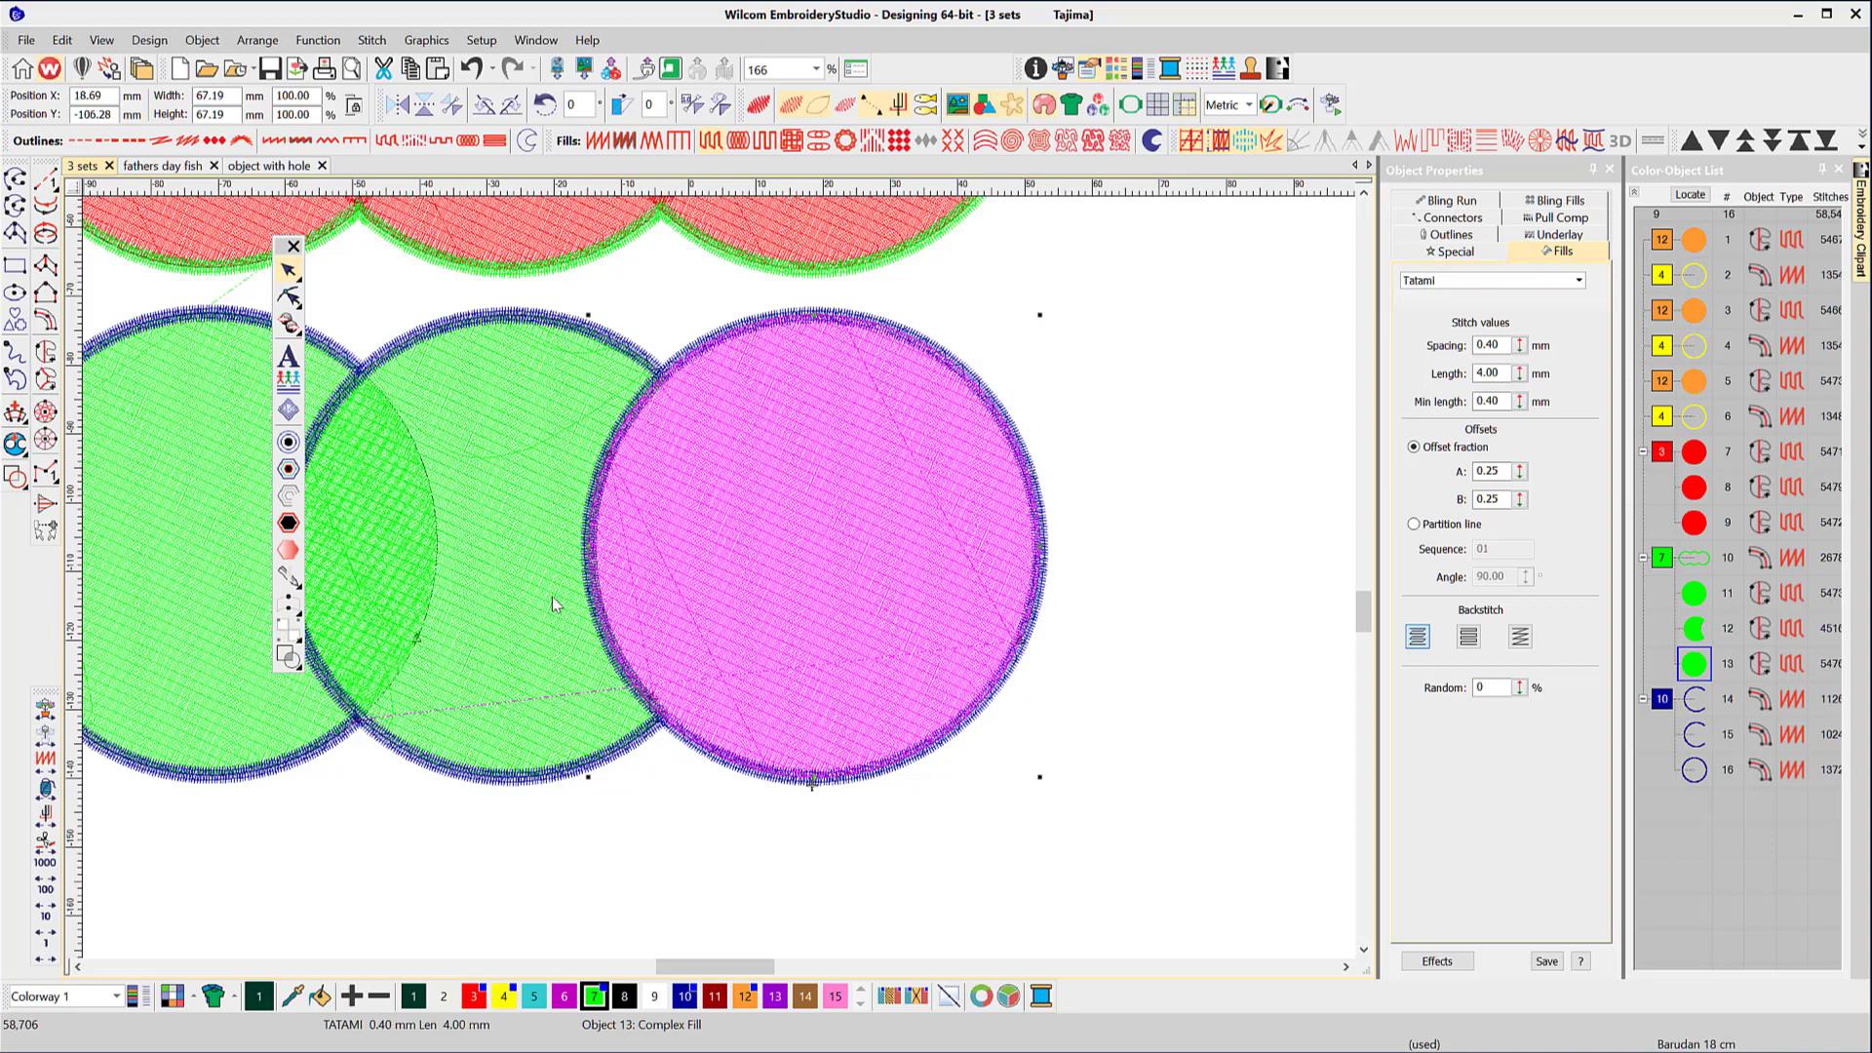